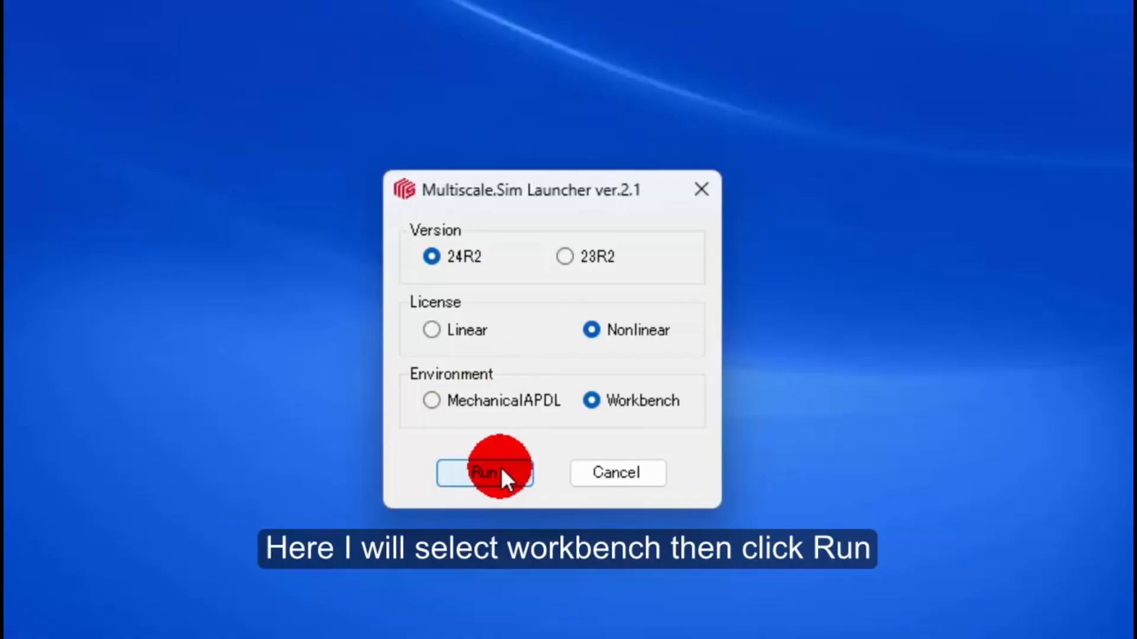
# Step: Launch the Workbench environment for 24R2 with the Nonlinear license and place a Static Structural system in the project schematic
pyautogui.click(501, 468)
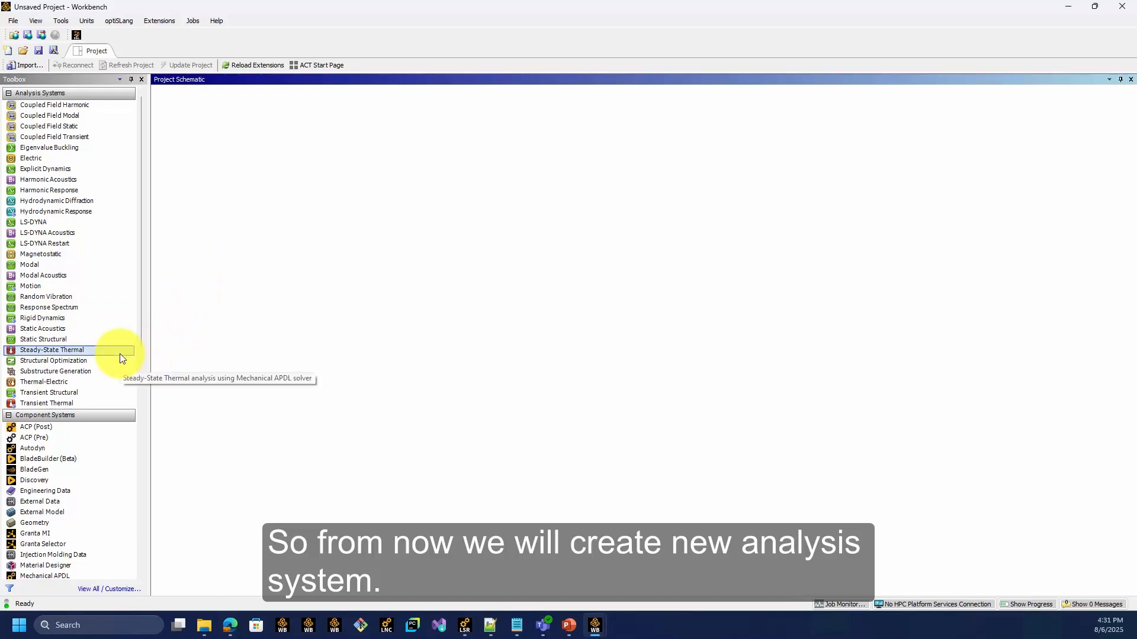
pyautogui.click(67, 342)
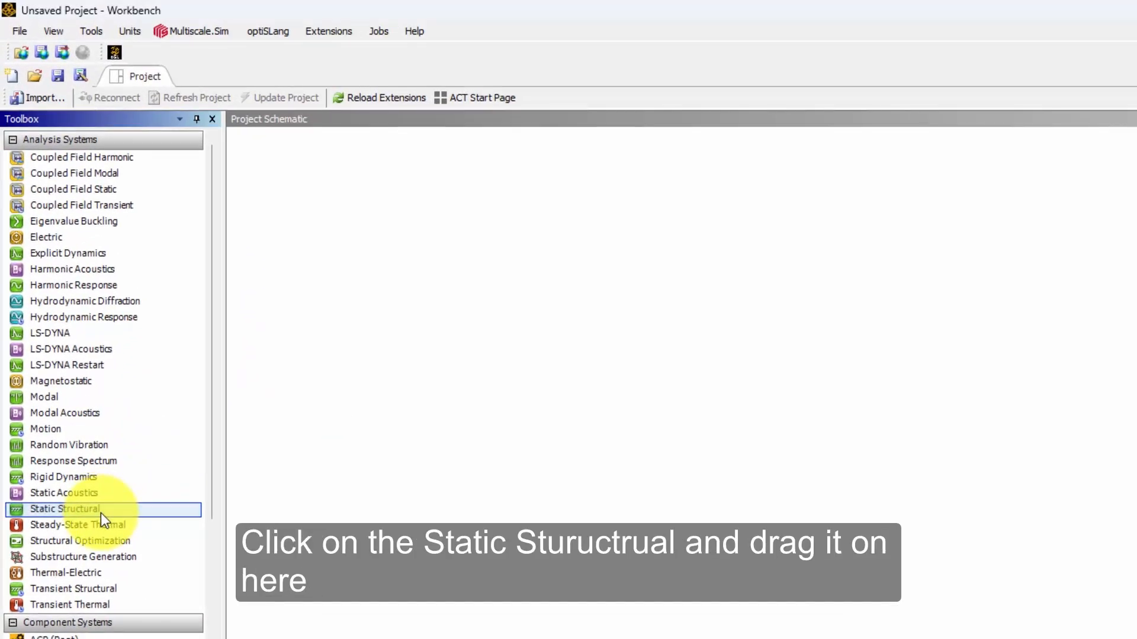
pyautogui.moveTo(101, 513); pyautogui.dragTo(319, 234)
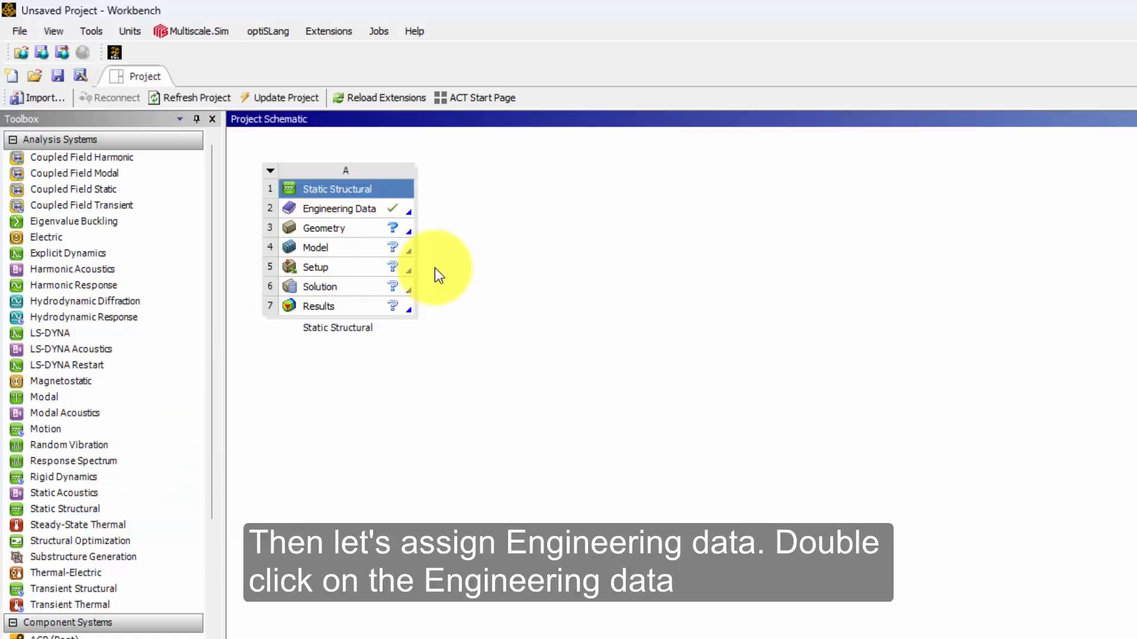
# Step: Add Carbon Fiber and Nylon 6(Elasto Plastic) from the MultiScale library to the system's engineering data and return to the project
pyautogui.doubleClick(354, 207)
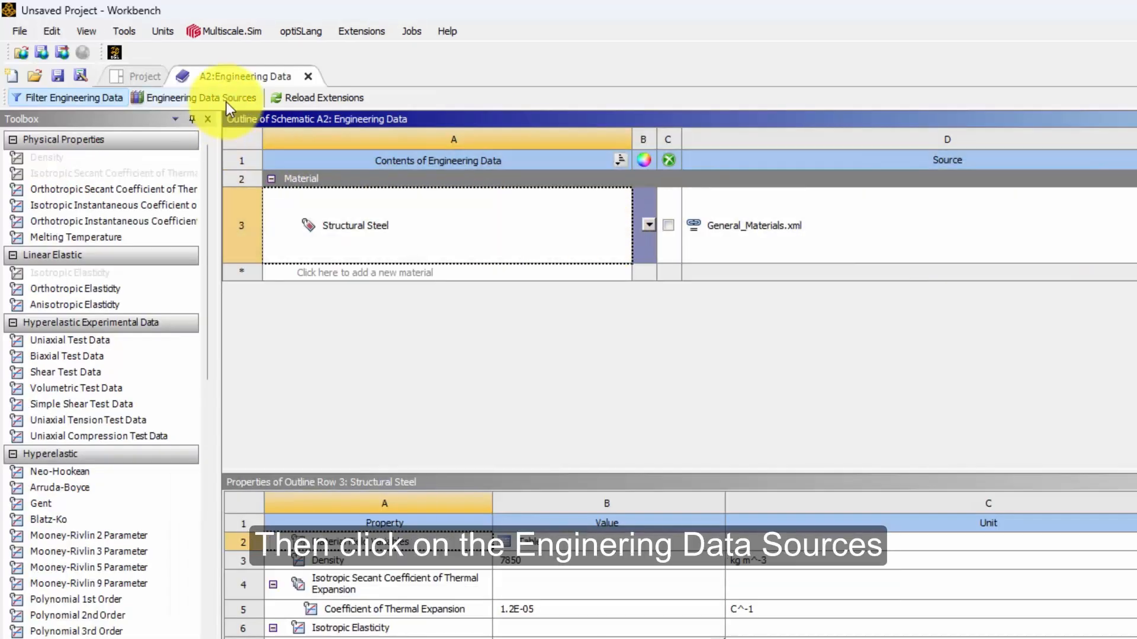
pyautogui.click(226, 98)
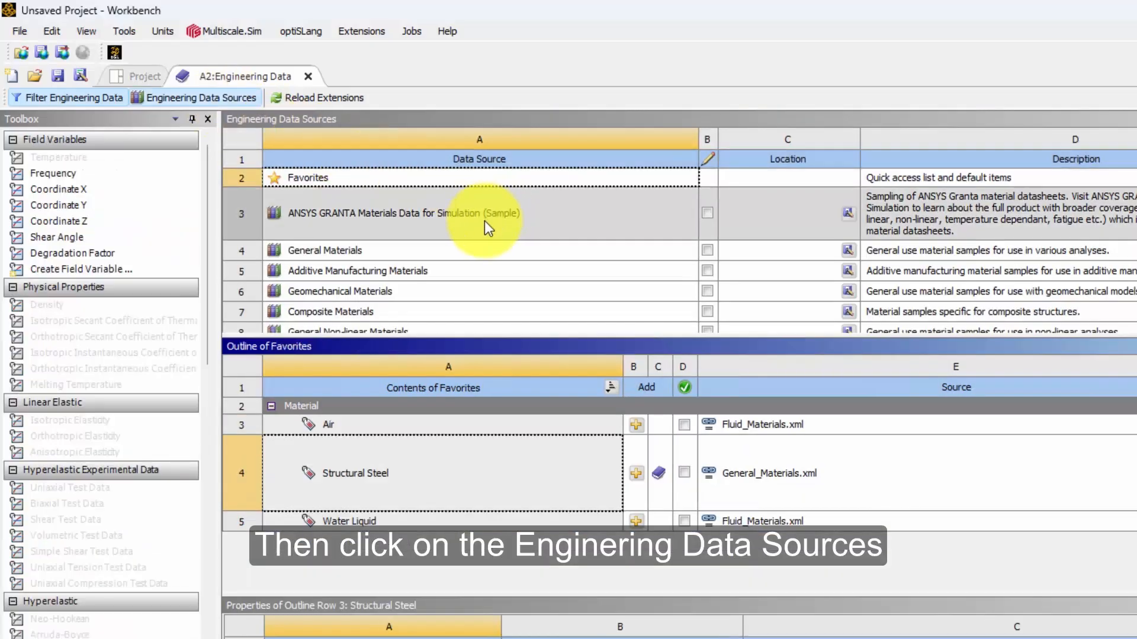
pyautogui.scroll(-3, 478, 241)
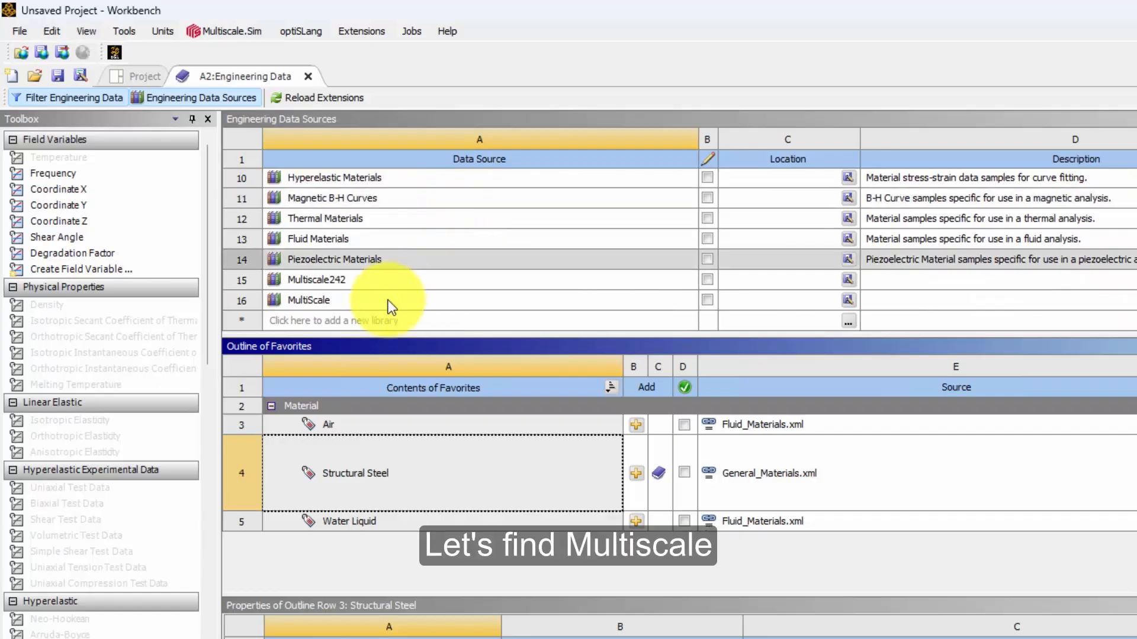
pyautogui.click(338, 300)
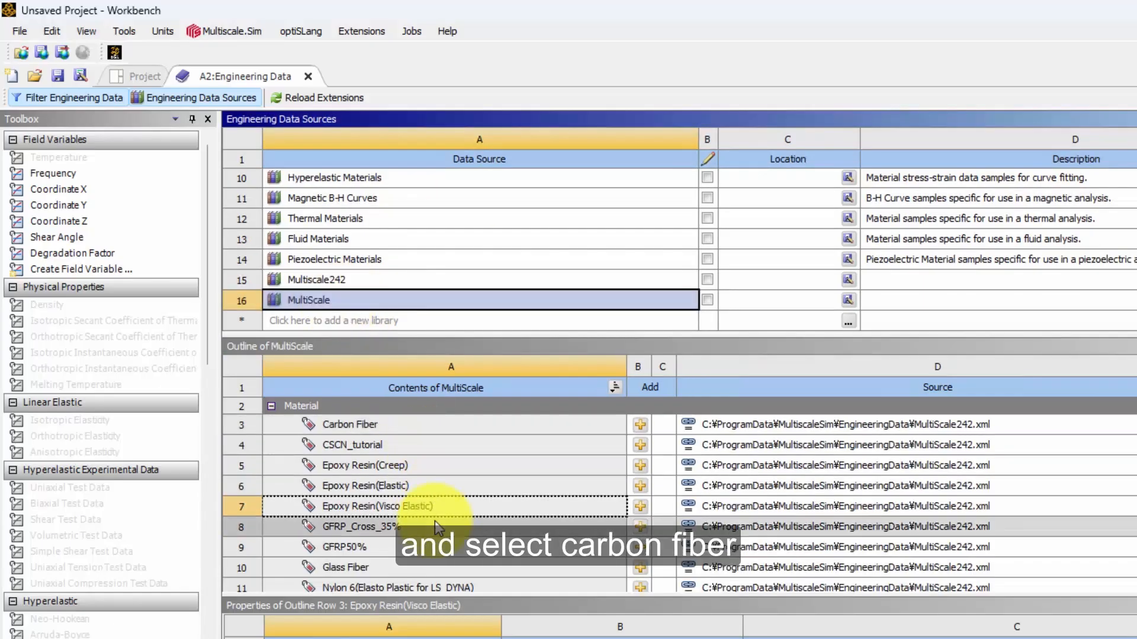
pyautogui.click(642, 425)
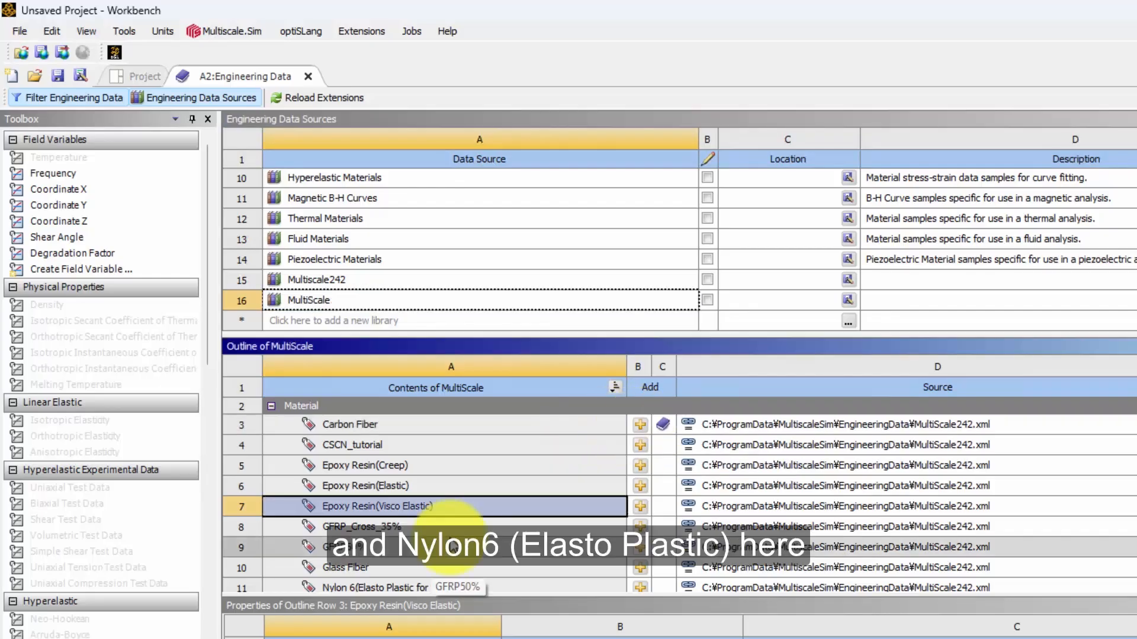
pyautogui.scroll(-2, 379, 527)
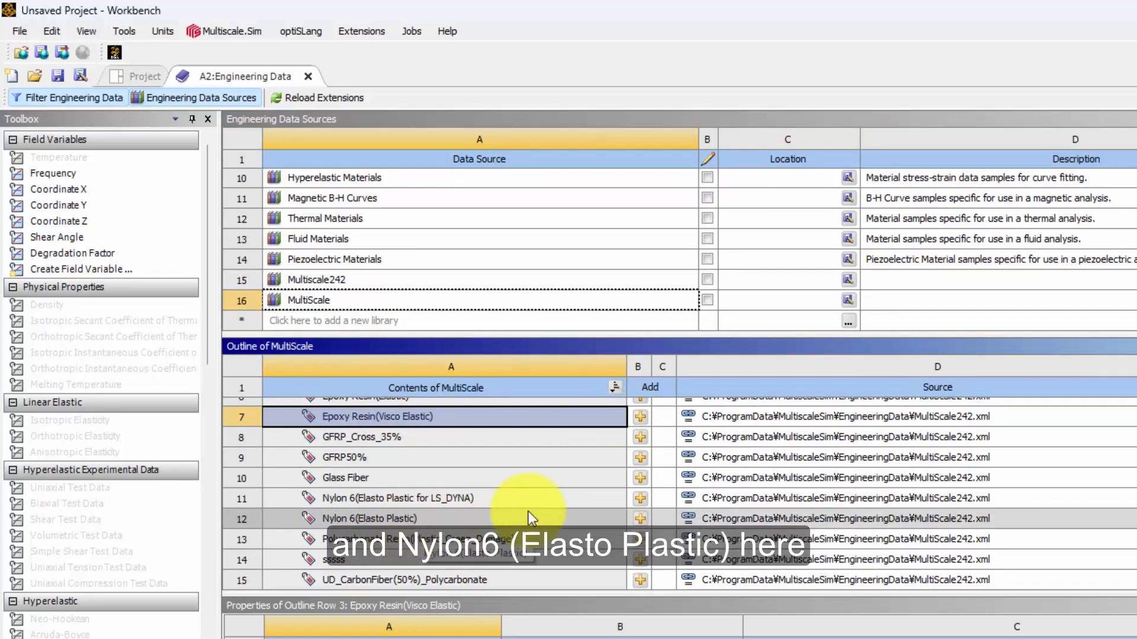
pyautogui.click(638, 520)
pyautogui.click(308, 77)
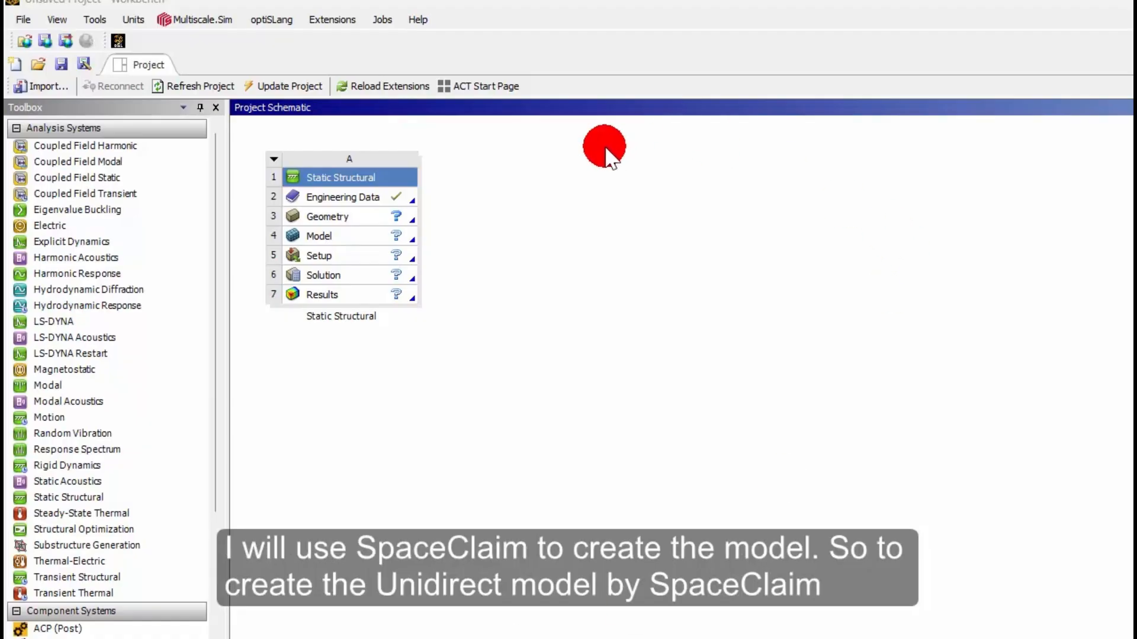
# Step: Assign the Multiscale.Sim Unidirect geometry template to the Static Structural system and open it in SpaceClaim
pyautogui.click(367, 218)
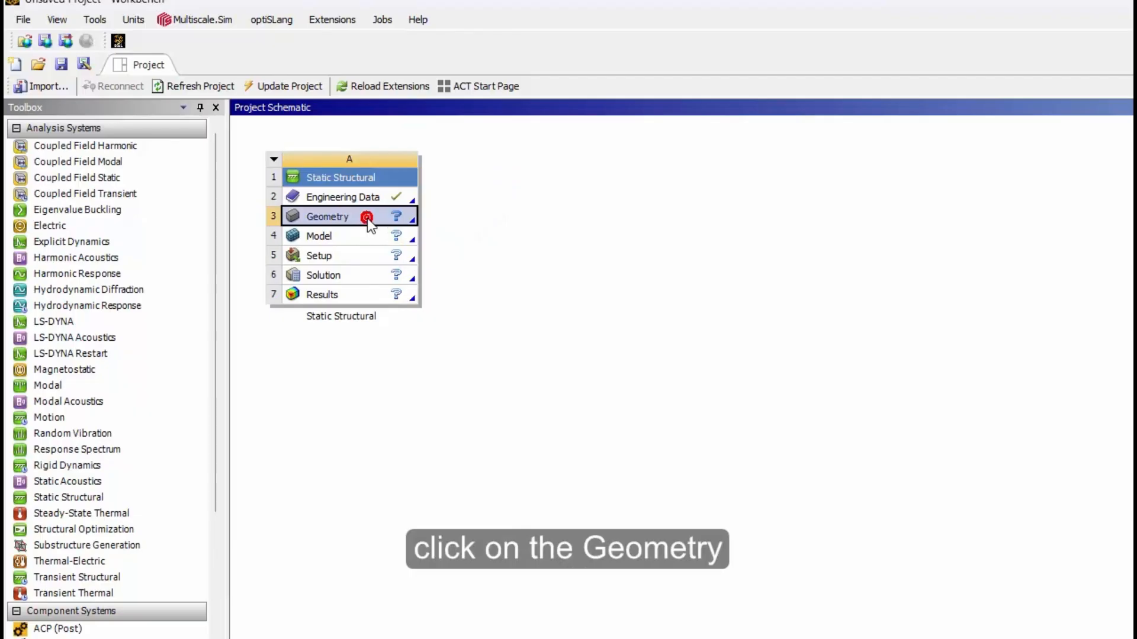
pyautogui.rightClick(367, 218)
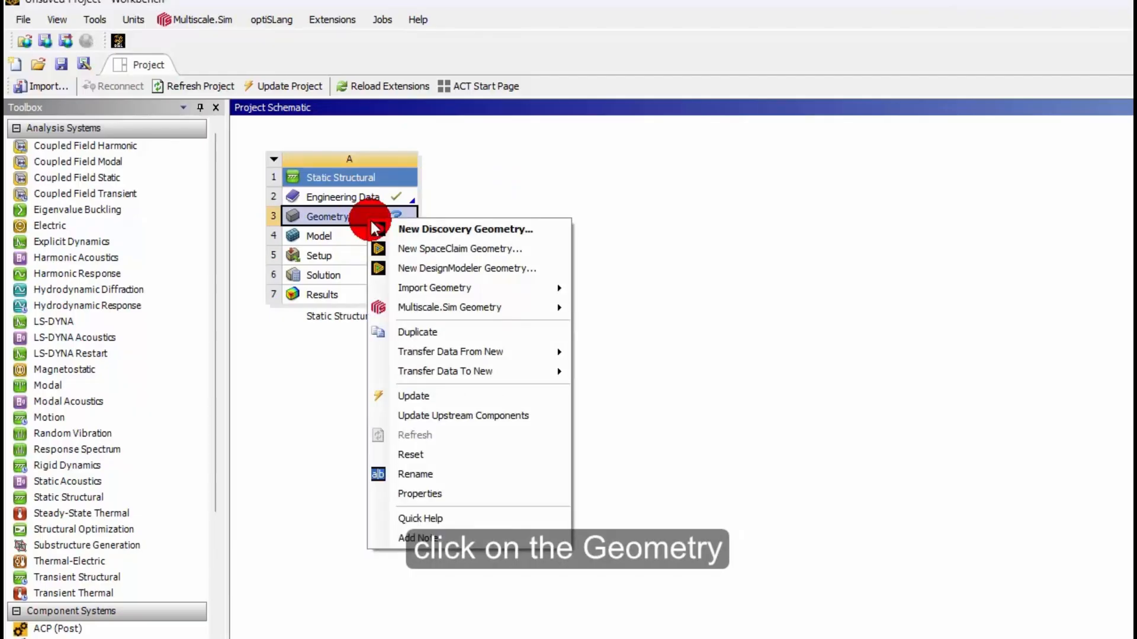
pyautogui.moveTo(450, 312)
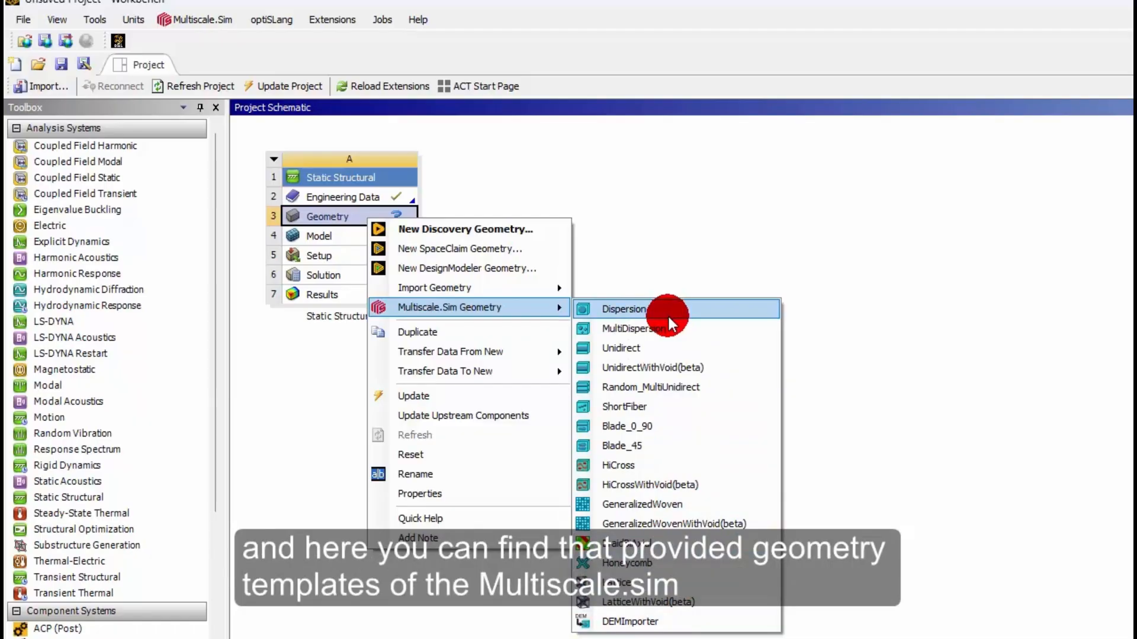
pyautogui.click(668, 350)
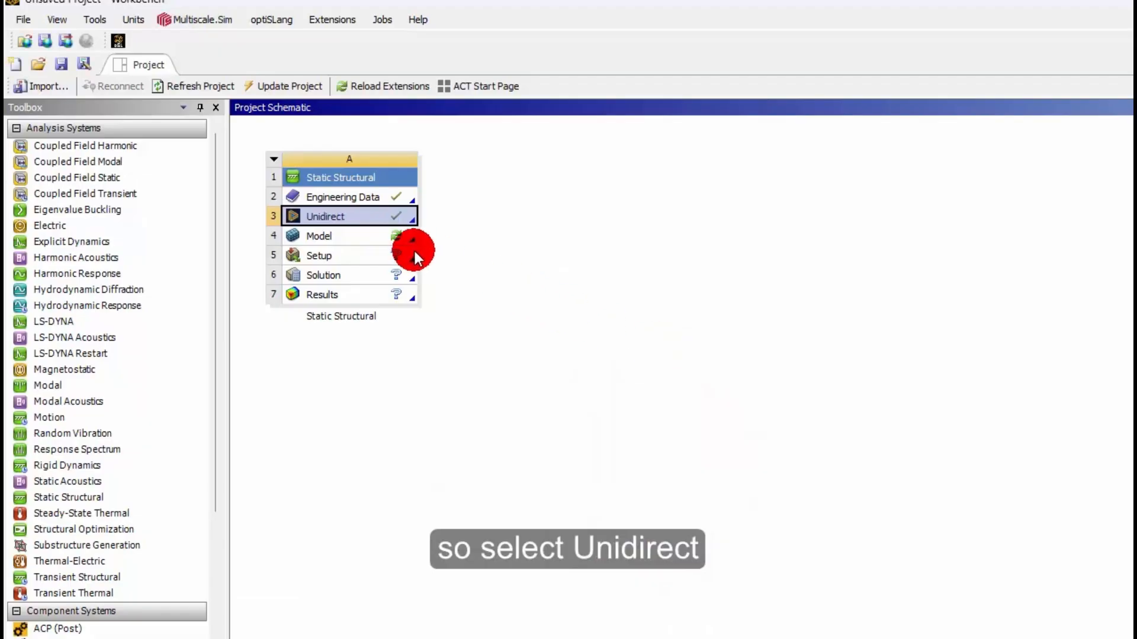
pyautogui.doubleClick(363, 217)
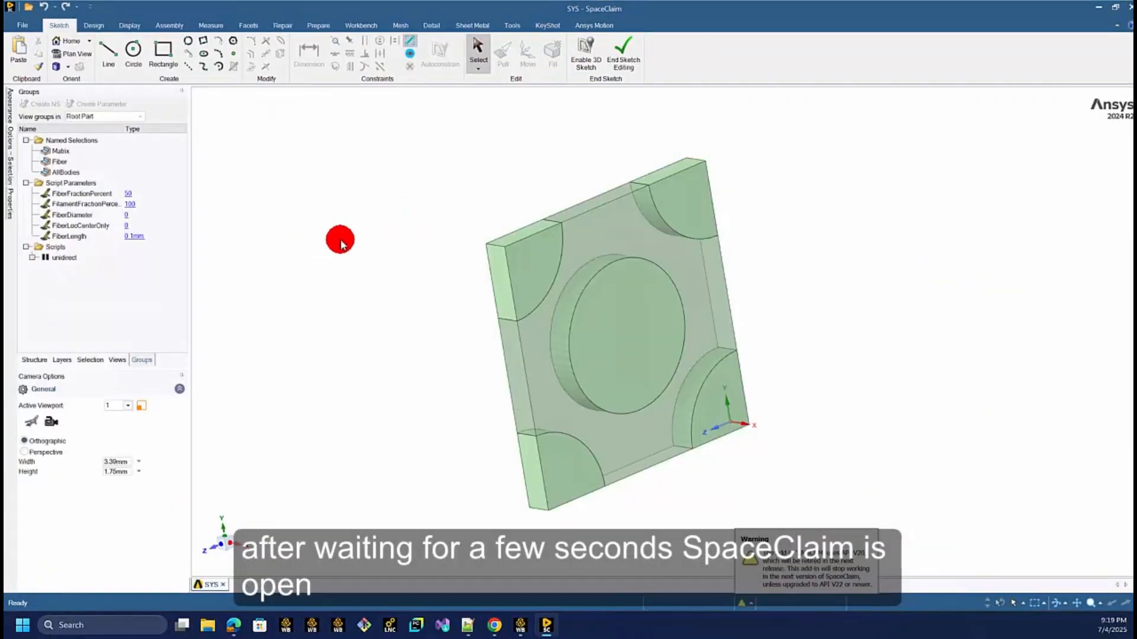
pyautogui.moveTo(415, 283)
pyautogui.mouseDown(button='middle')
pyautogui.moveTo(404, 251)
pyautogui.moveTo(356, 301)
pyautogui.mouseUp(button='middle')
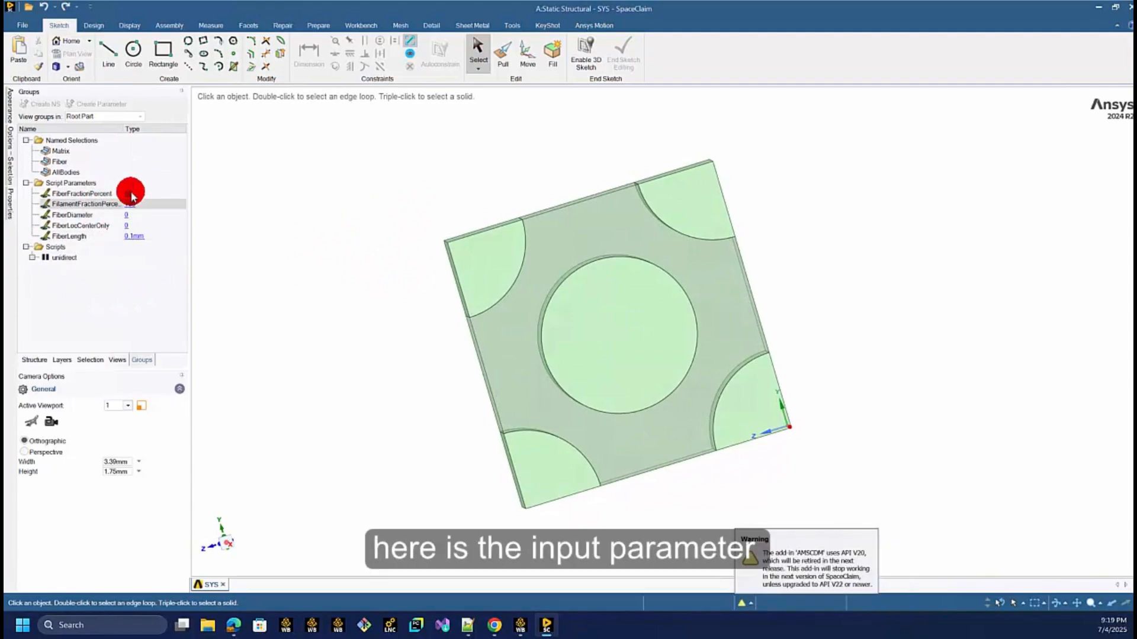
# Step: Open the unidirect script for editing, widen the script editor and look through the code
pyautogui.click(70, 260)
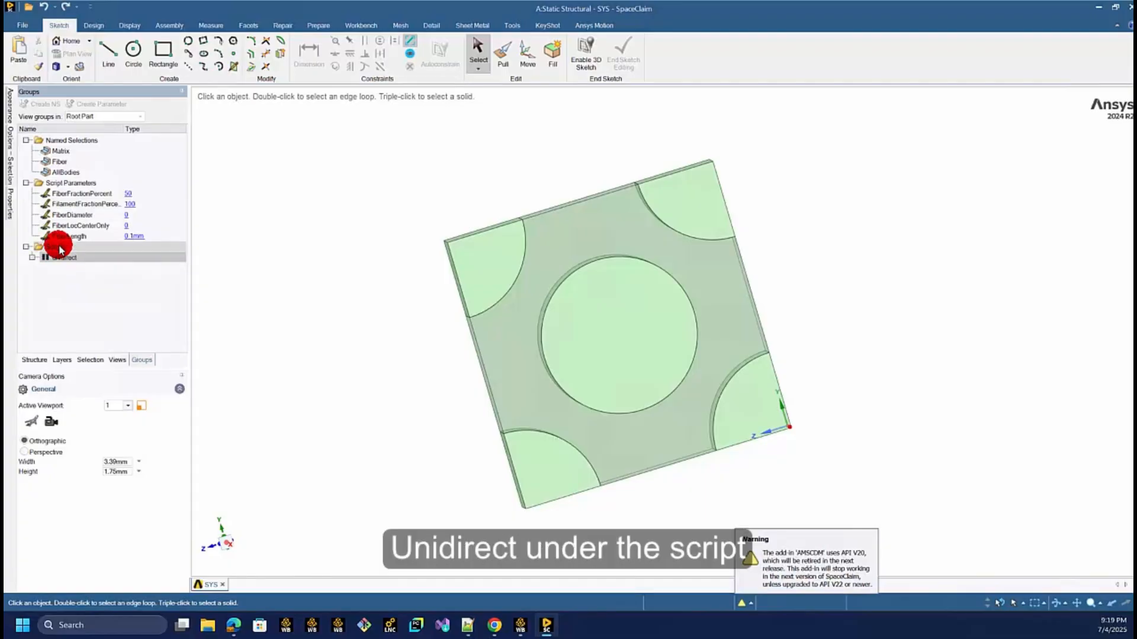
pyautogui.rightClick(64, 261)
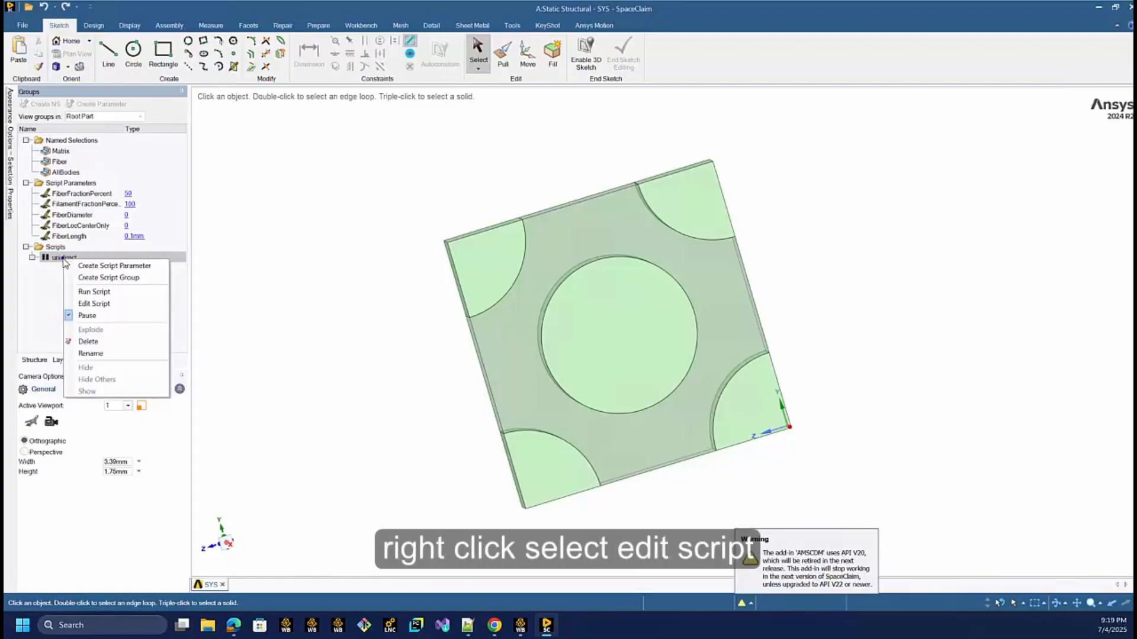
pyautogui.click(105, 304)
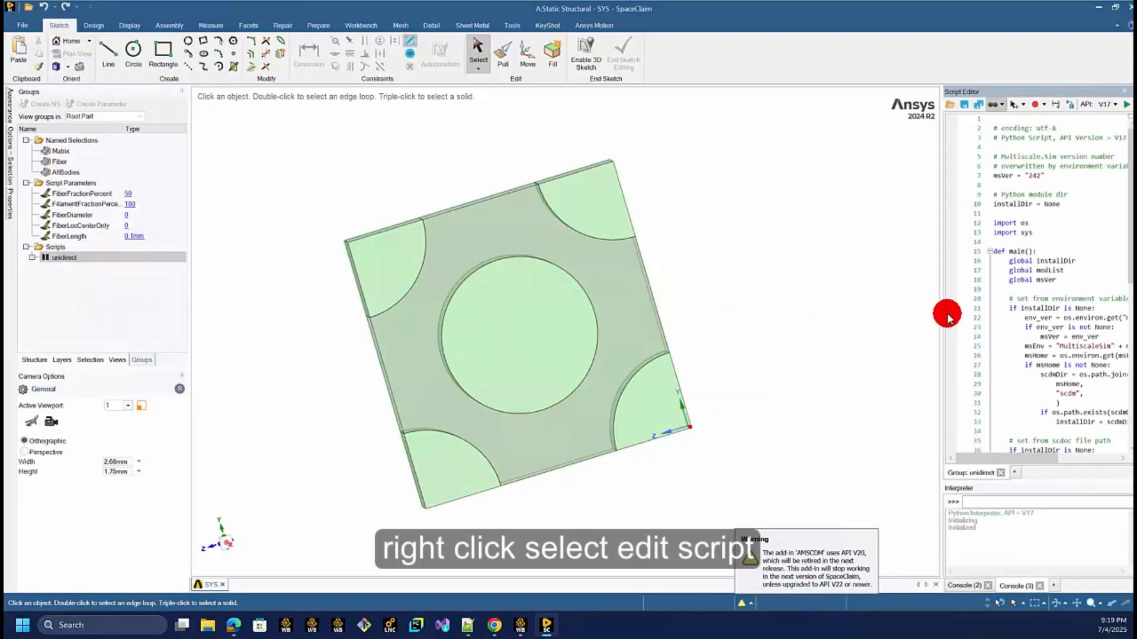
pyautogui.moveTo(946, 316); pyautogui.dragTo(829, 318)
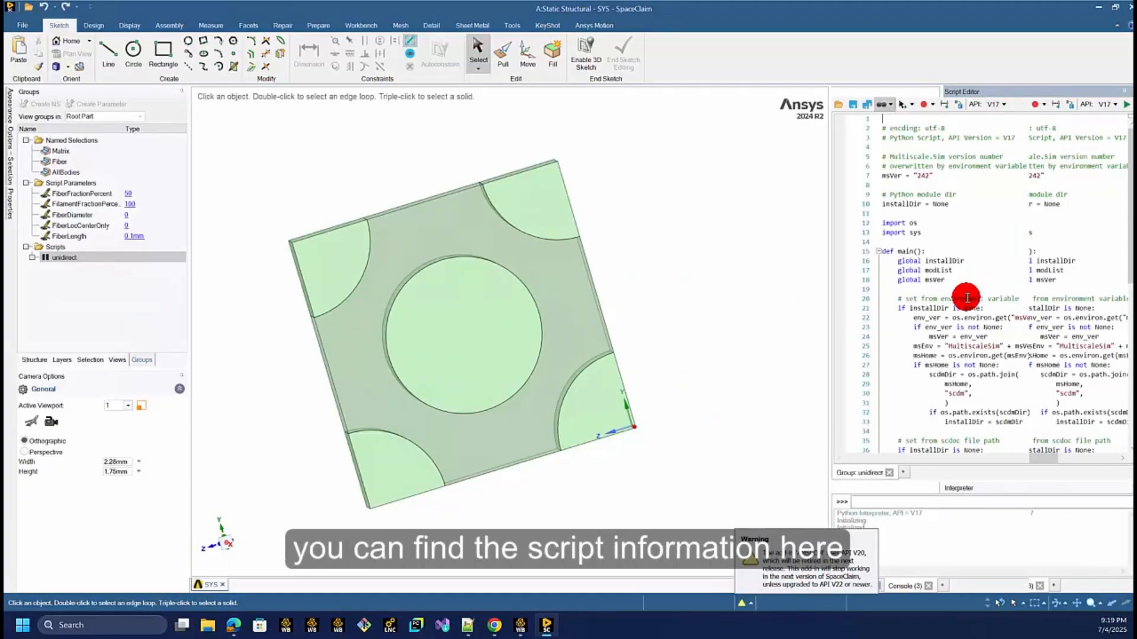
pyautogui.scroll(-2, 941, 311)
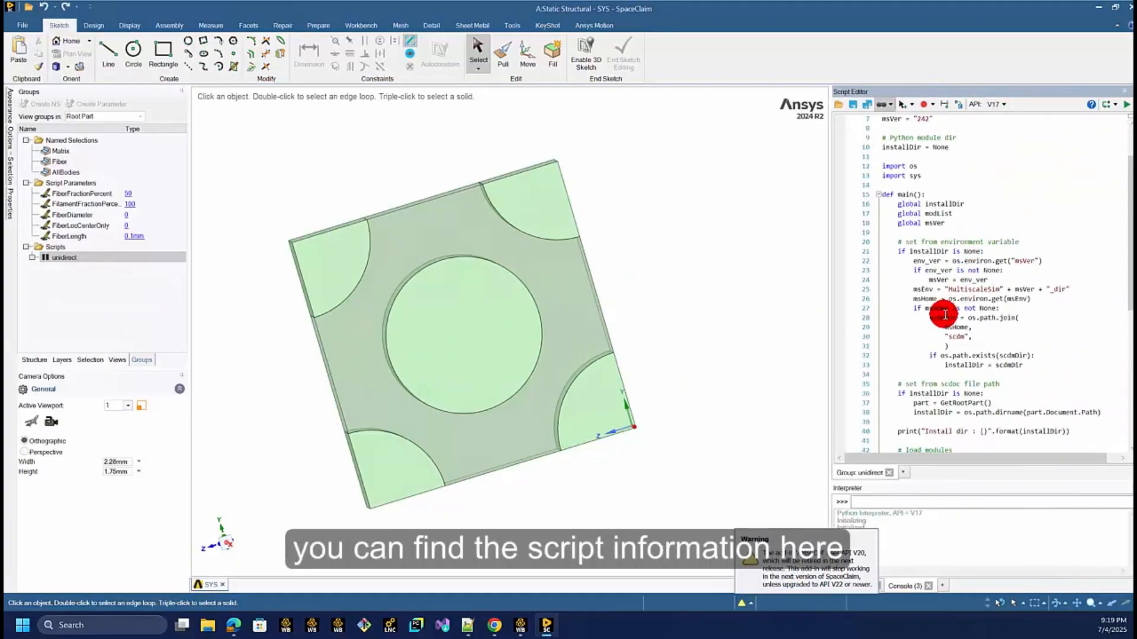
# Step: Clear the add-in warnings from the status history and turn the unit cell to an oblique view
pyautogui.click(745, 606)
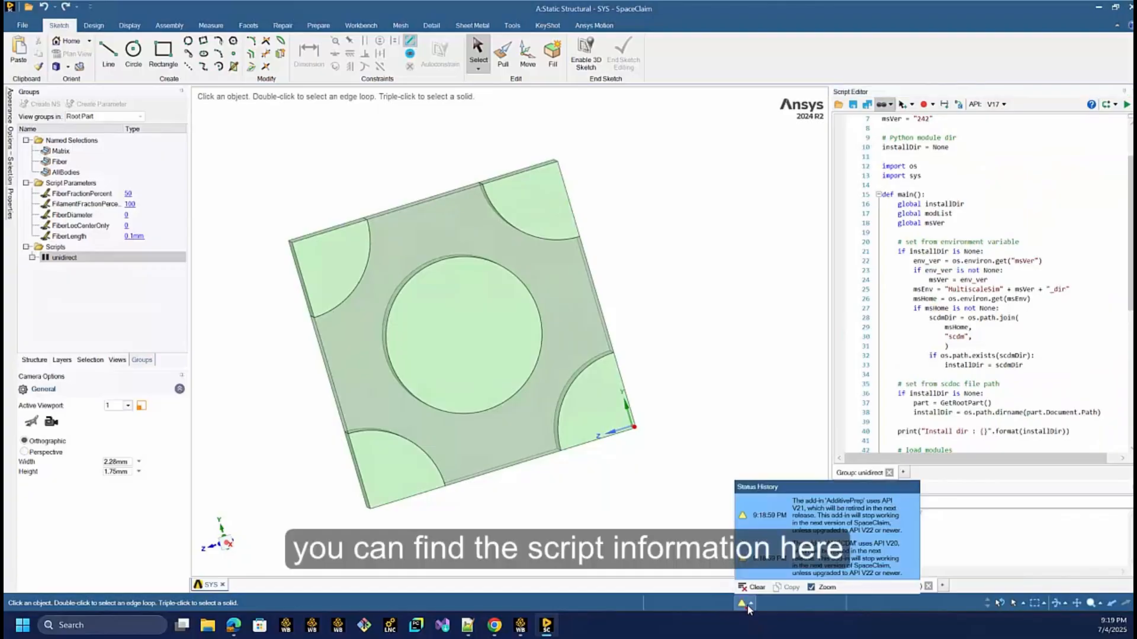
pyautogui.click(753, 588)
pyautogui.click(932, 500)
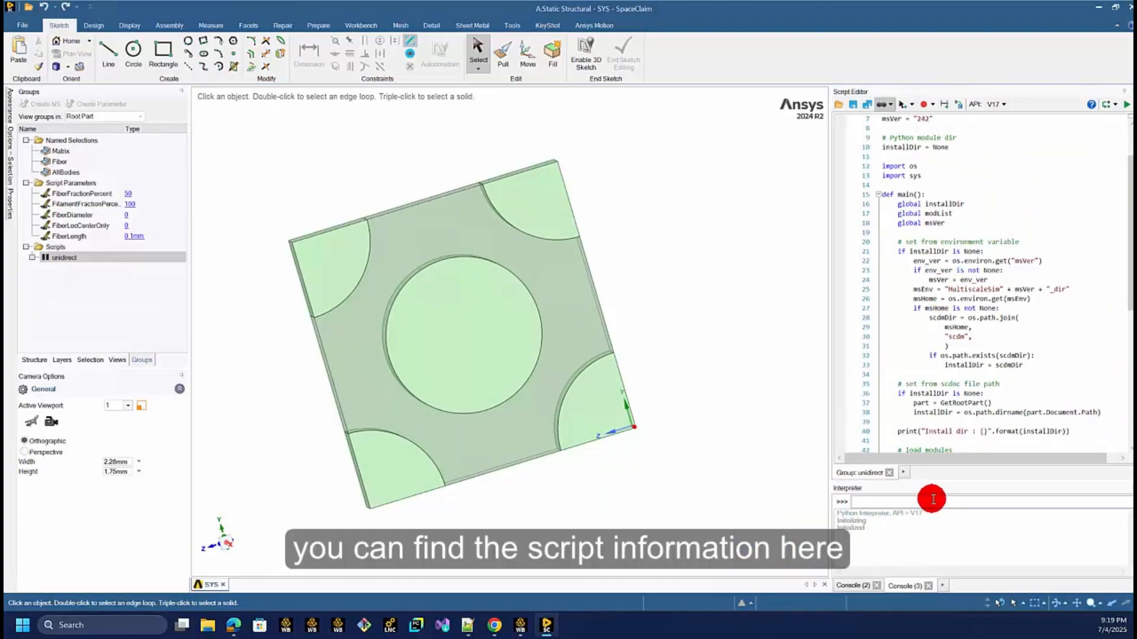
pyautogui.click(438, 298)
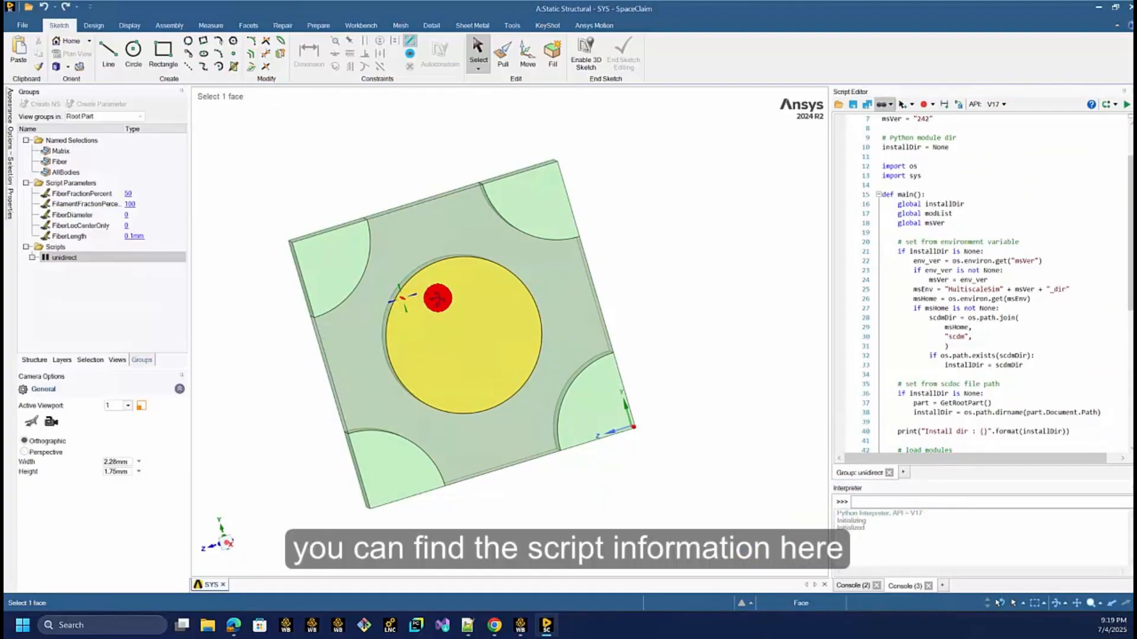
pyautogui.moveTo(438, 297); pyautogui.dragTo(451, 295, button='middle')
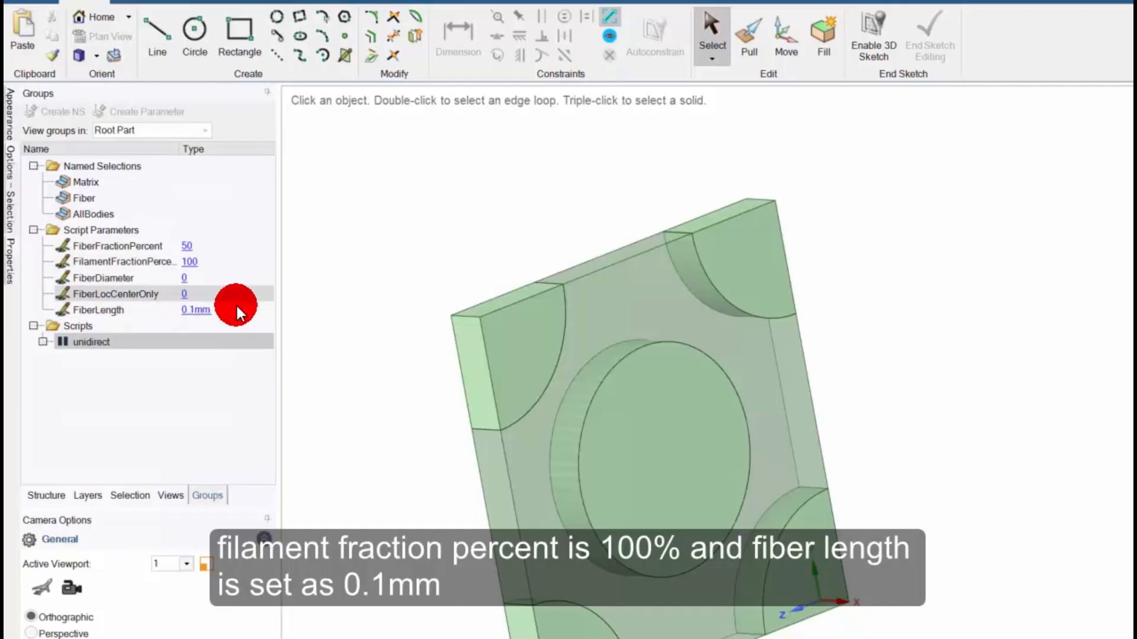
# Step: Run the unidirect script to generate the unit cell and check the fiber diameter in the interpreter output
pyautogui.click(94, 344)
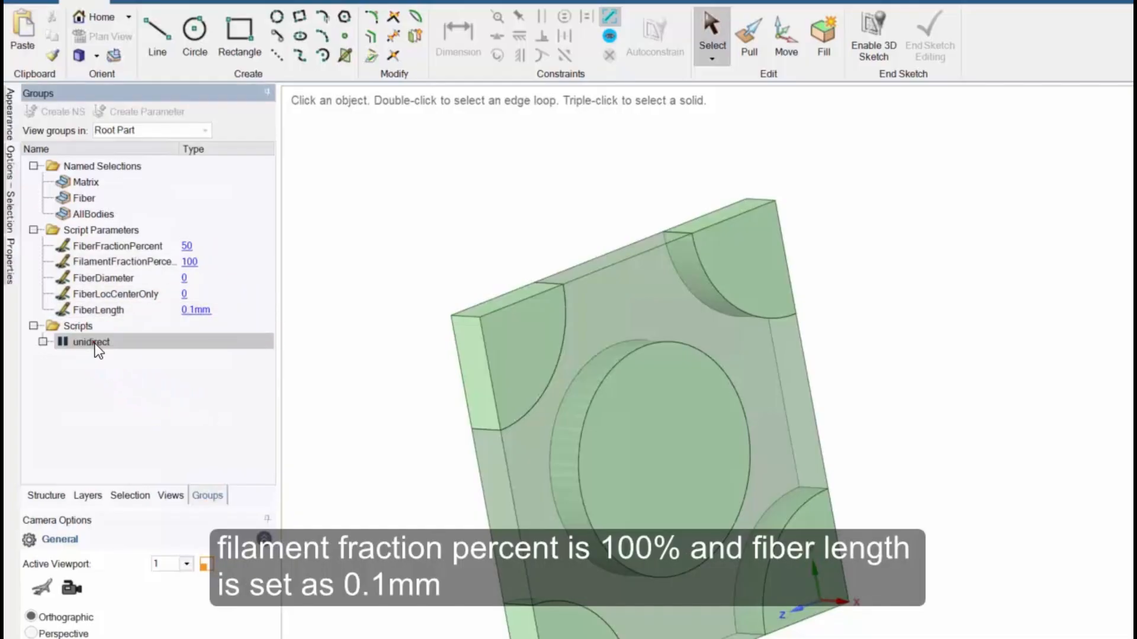
pyautogui.rightClick(95, 344)
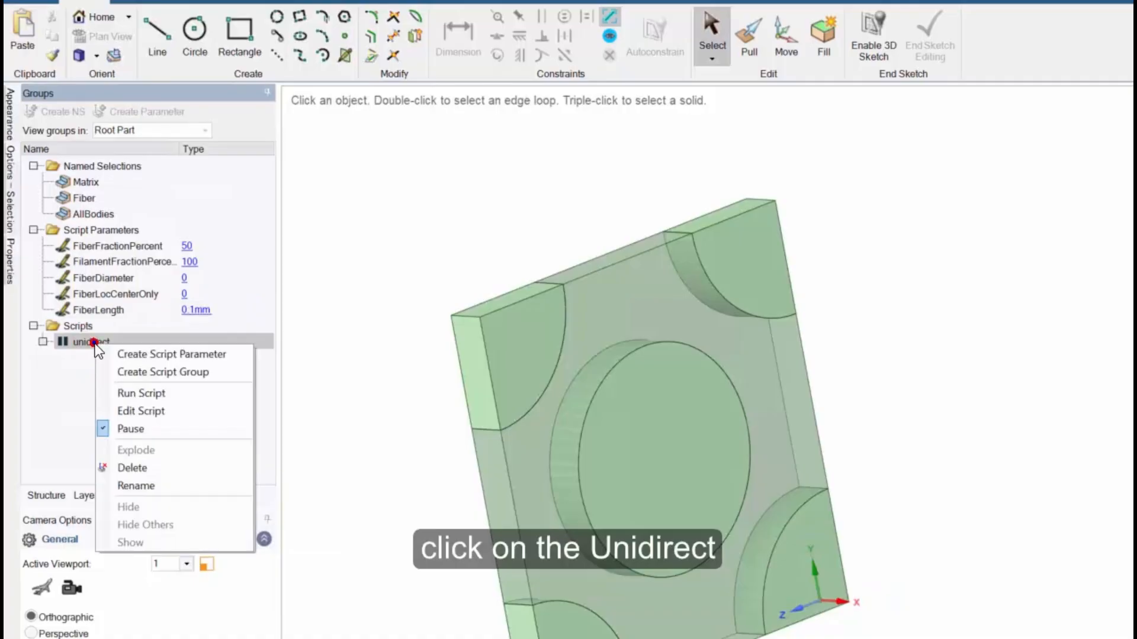
pyautogui.click(162, 396)
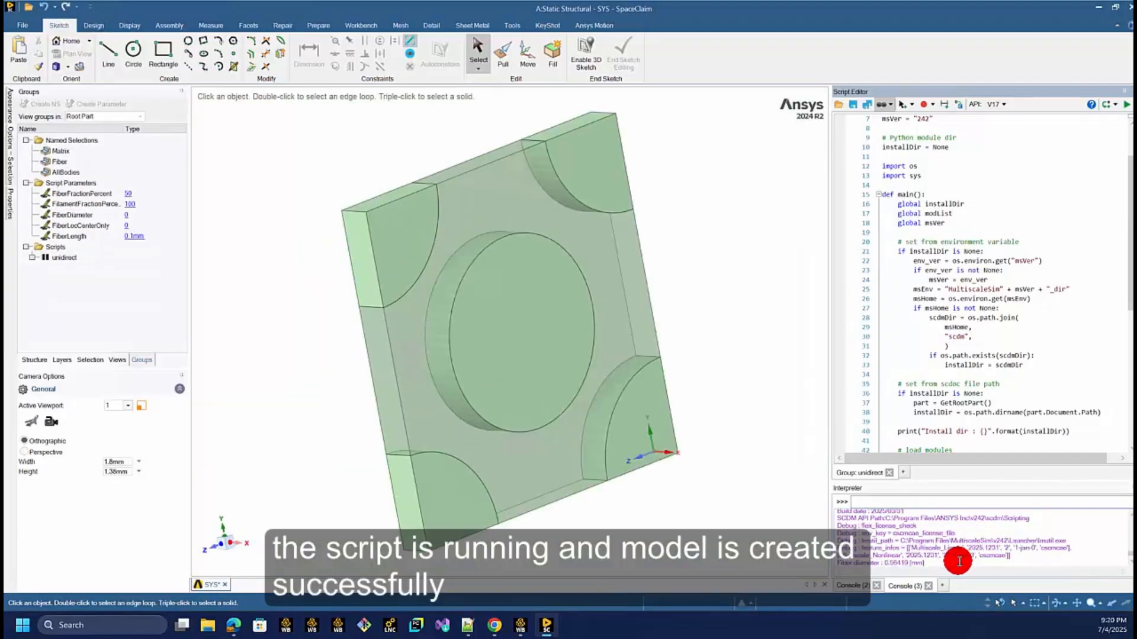
pyautogui.click(926, 562)
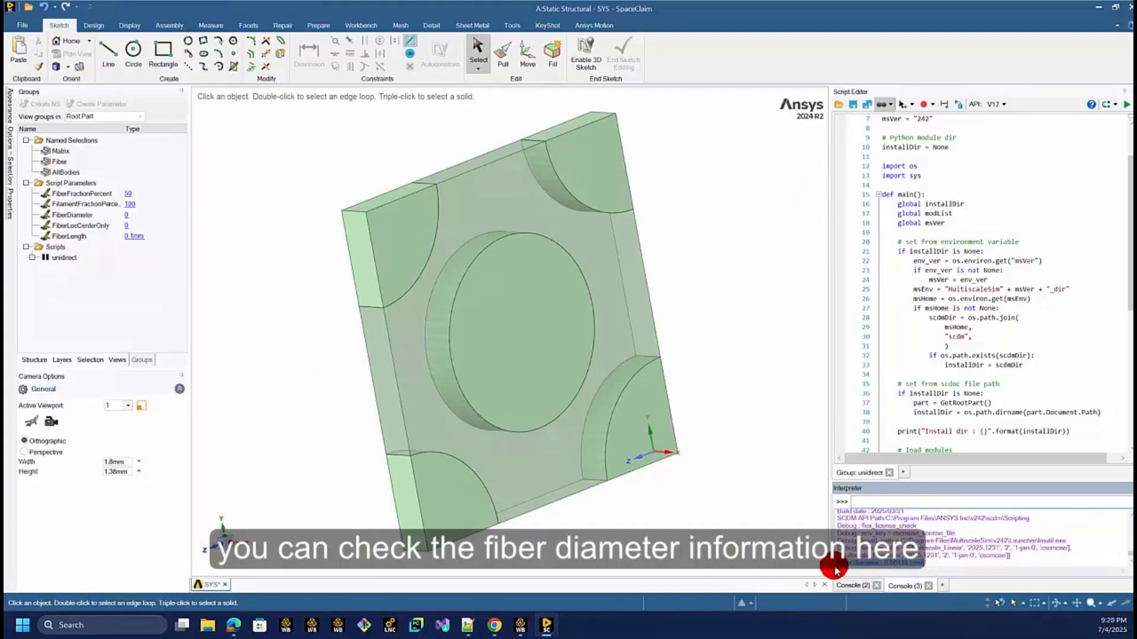
pyautogui.moveTo(834, 566); pyautogui.dragTo(927, 566)
pyautogui.click(236, 127)
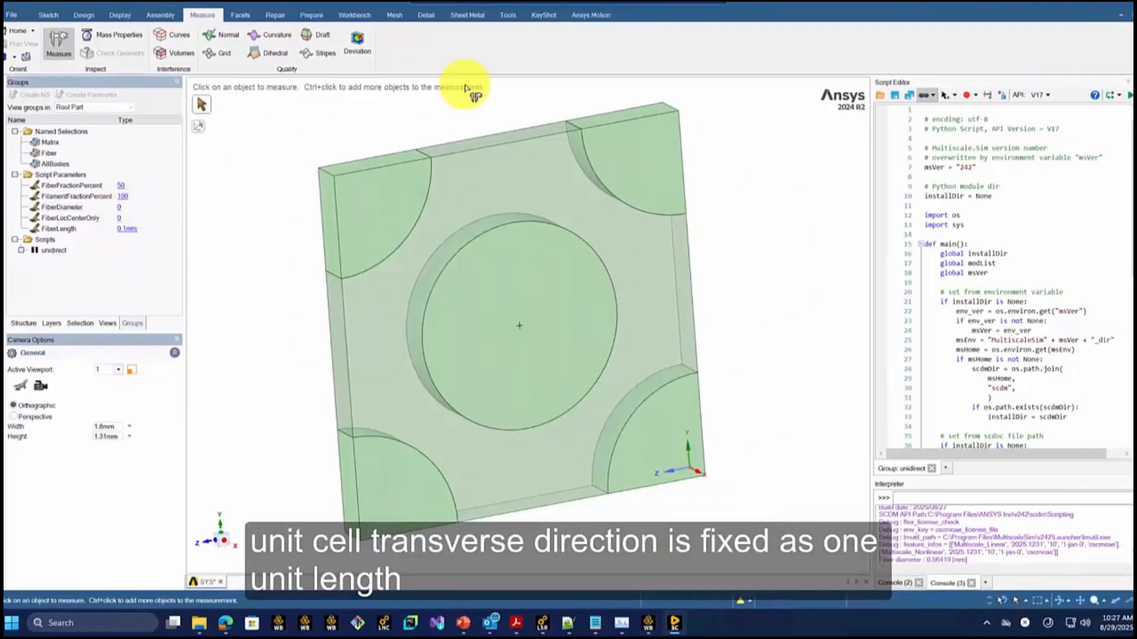
# Step: Measure the combined length of the three collinear edges along the unit cell's transverse side, and its edge in the fiber direction
pyautogui.click(421, 159)
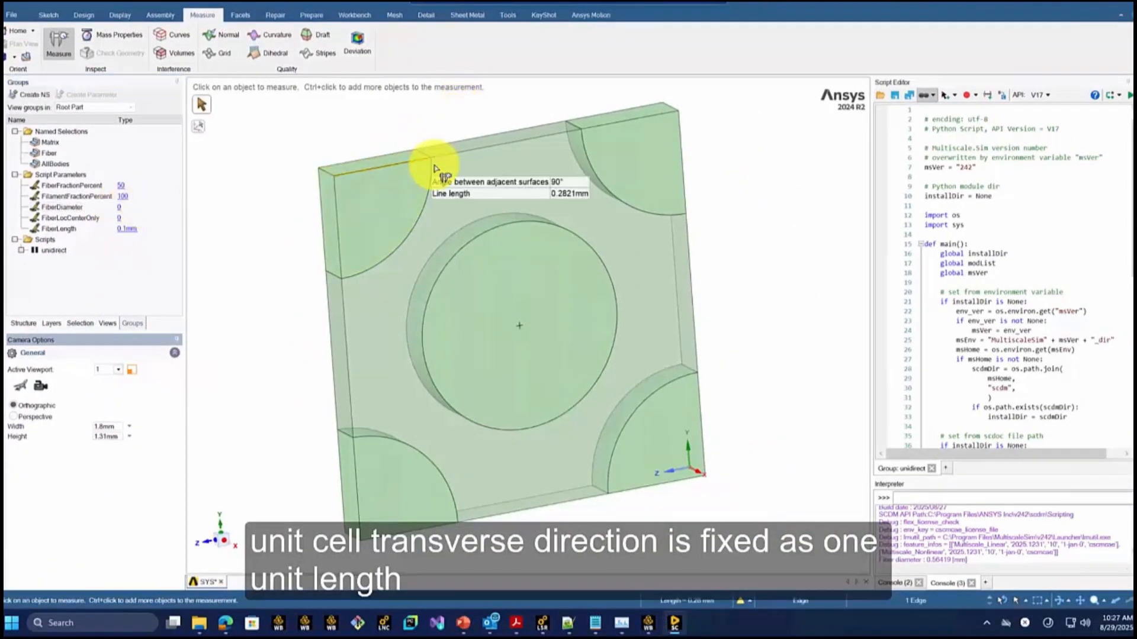
pyautogui.keyDown('ctrl'); pyautogui.click(502, 146); pyautogui.keyUp('ctrl')
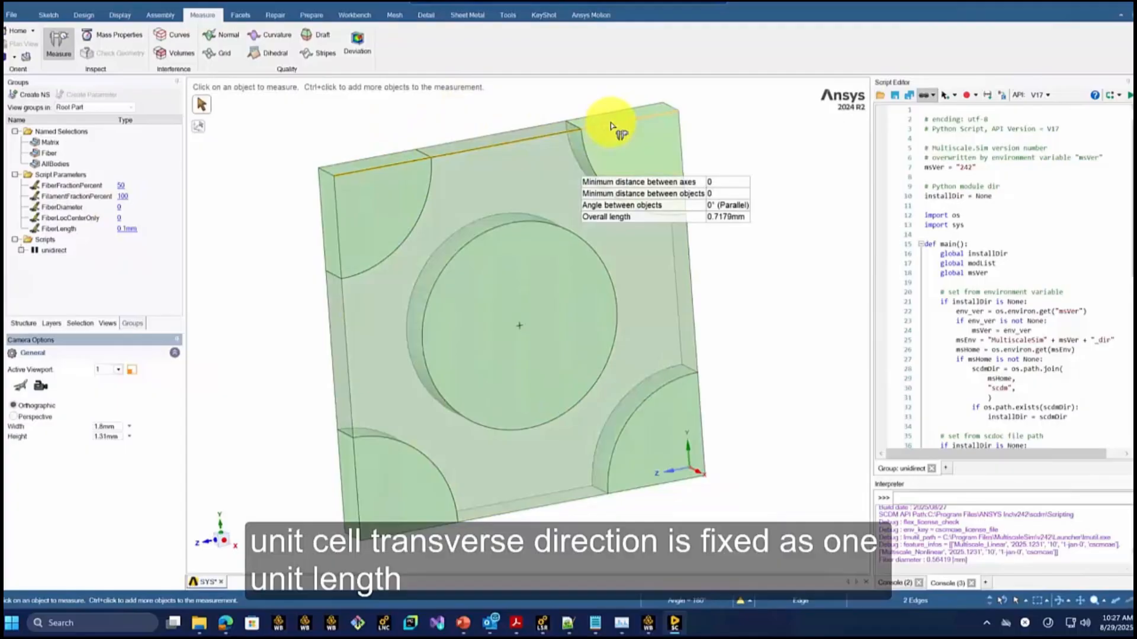
pyautogui.keyDown('ctrl'); pyautogui.click(610, 125); pyautogui.keyUp('ctrl')
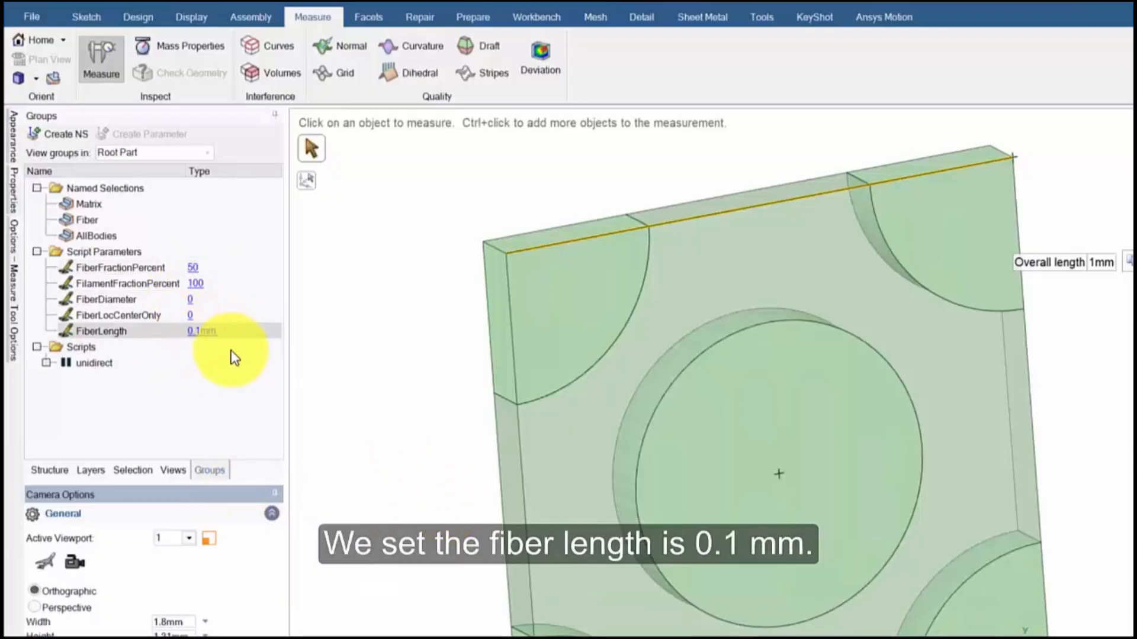
pyautogui.click(491, 249)
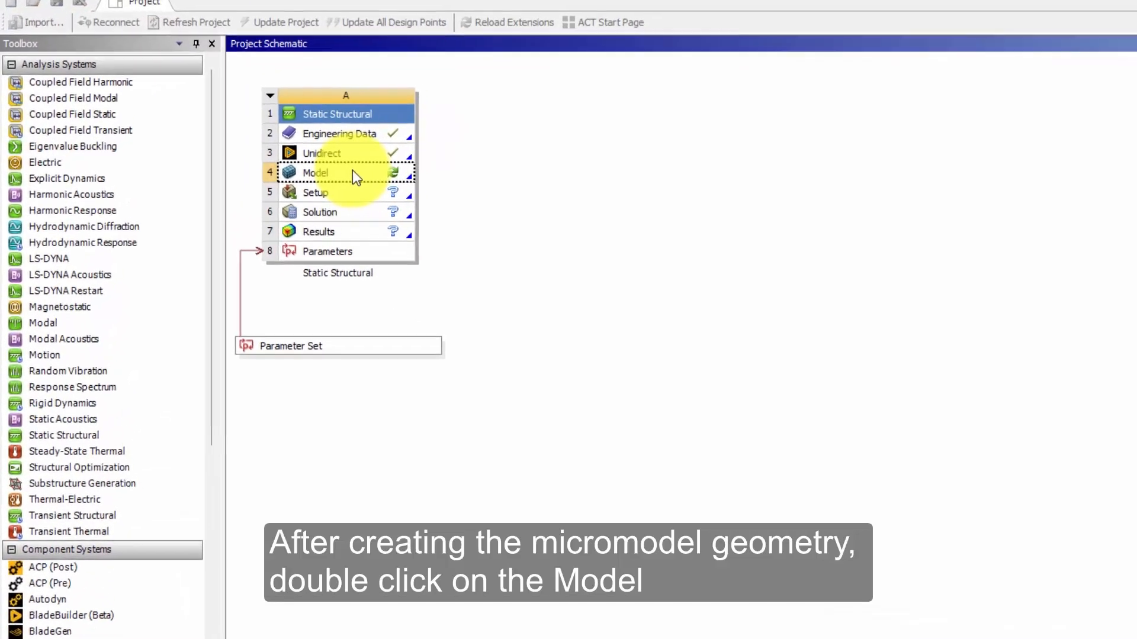
# Step: Open the Static Structural system's model in Mechanical
pyautogui.doubleClick(421, 176)
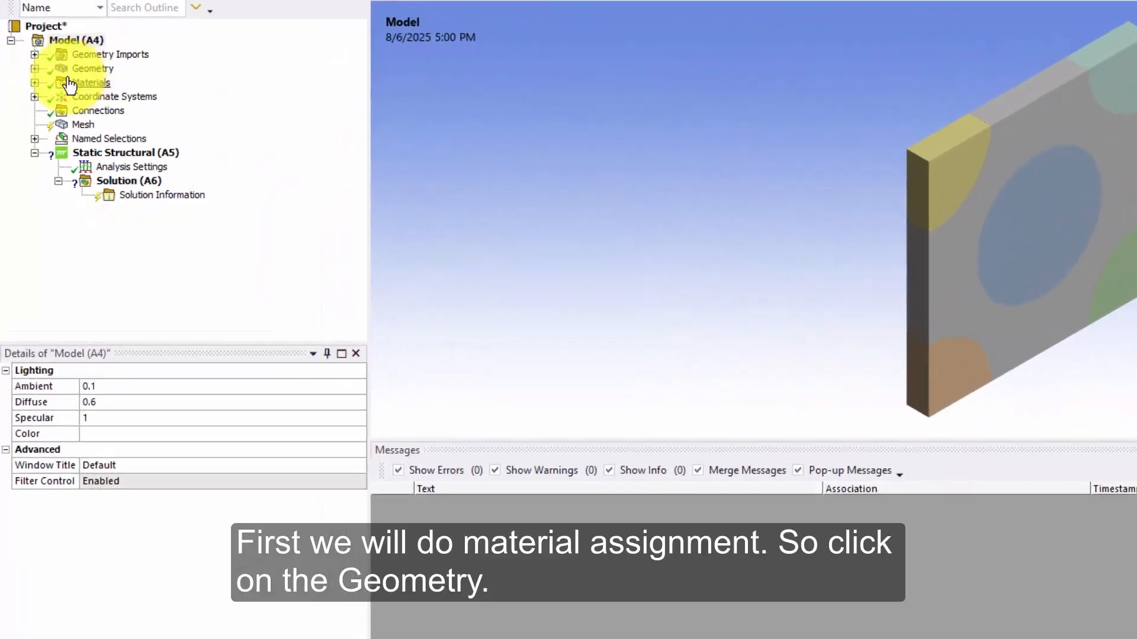
# Step: Assign the Nylon 6(Elasto Plastic) material to the Matrix body of the Unidirect part
pyautogui.click(81, 70)
pyautogui.click(34, 66)
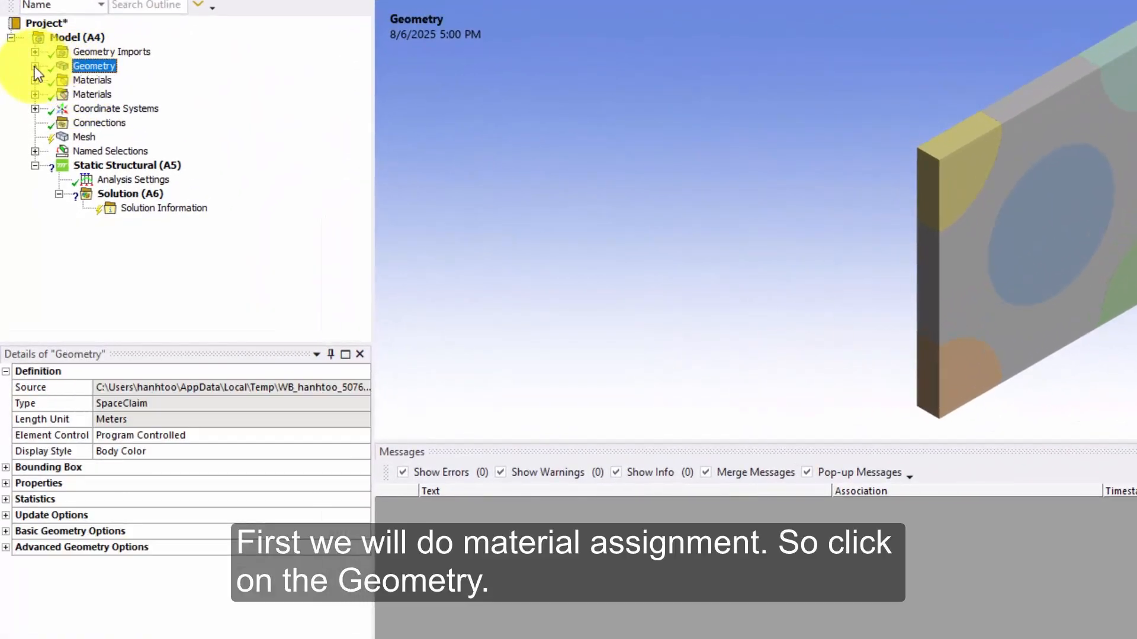
pyautogui.click(59, 80)
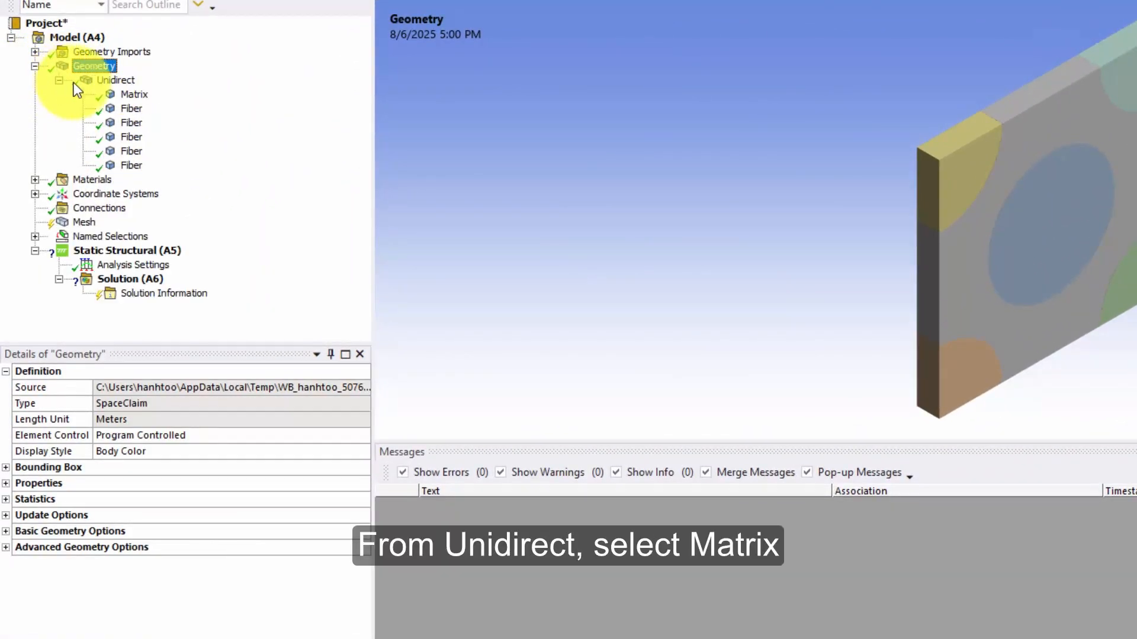
pyautogui.click(135, 95)
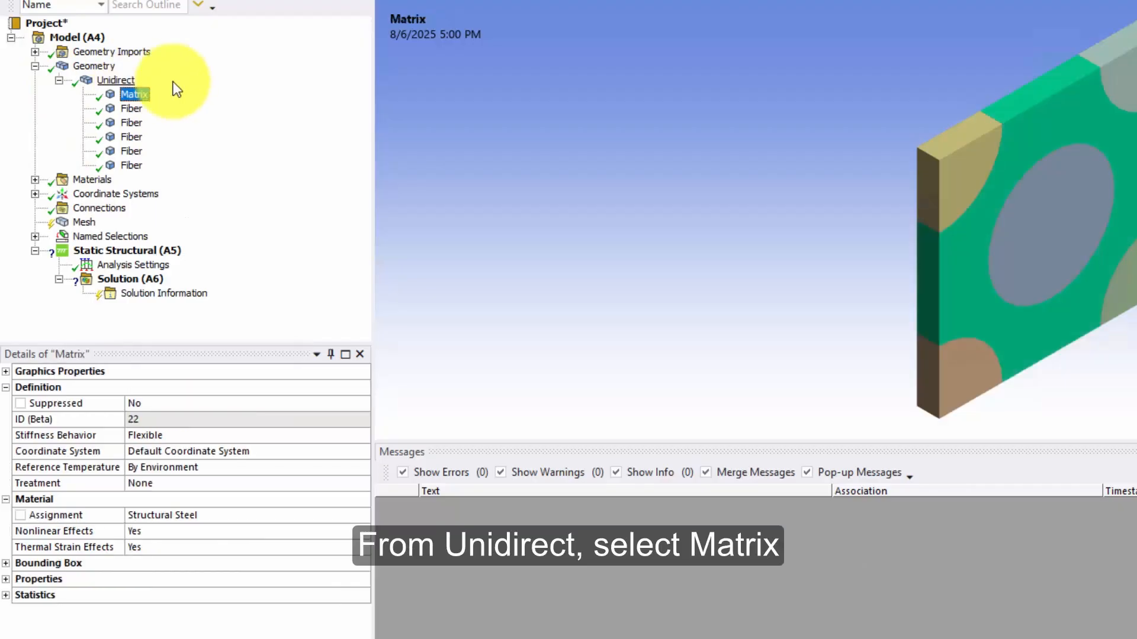
pyautogui.click(58, 515)
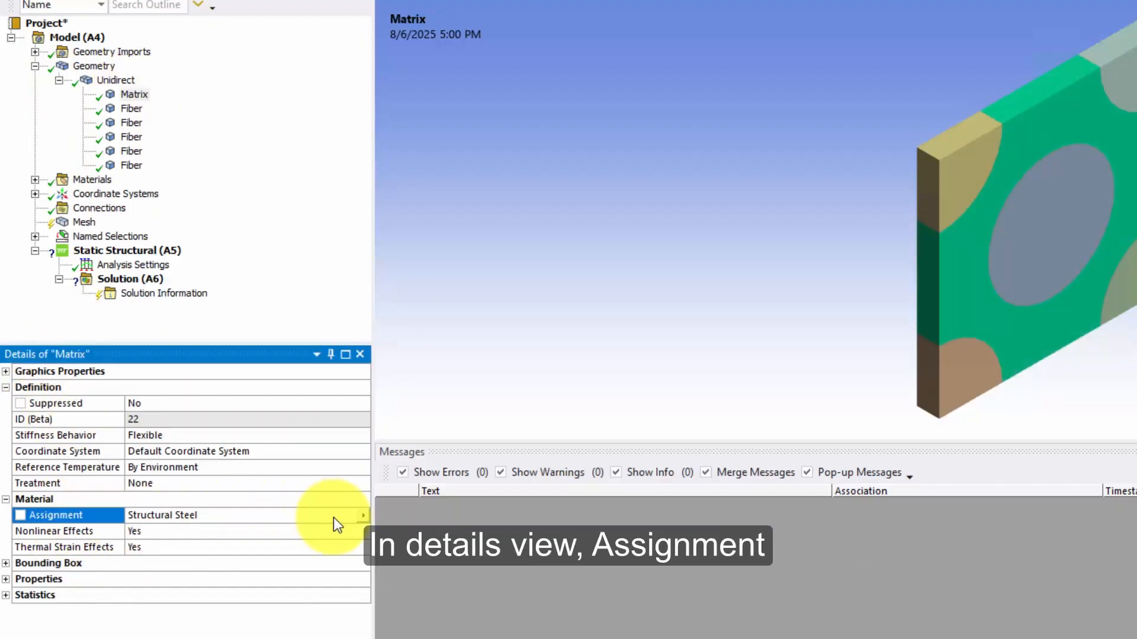
pyautogui.click(366, 516)
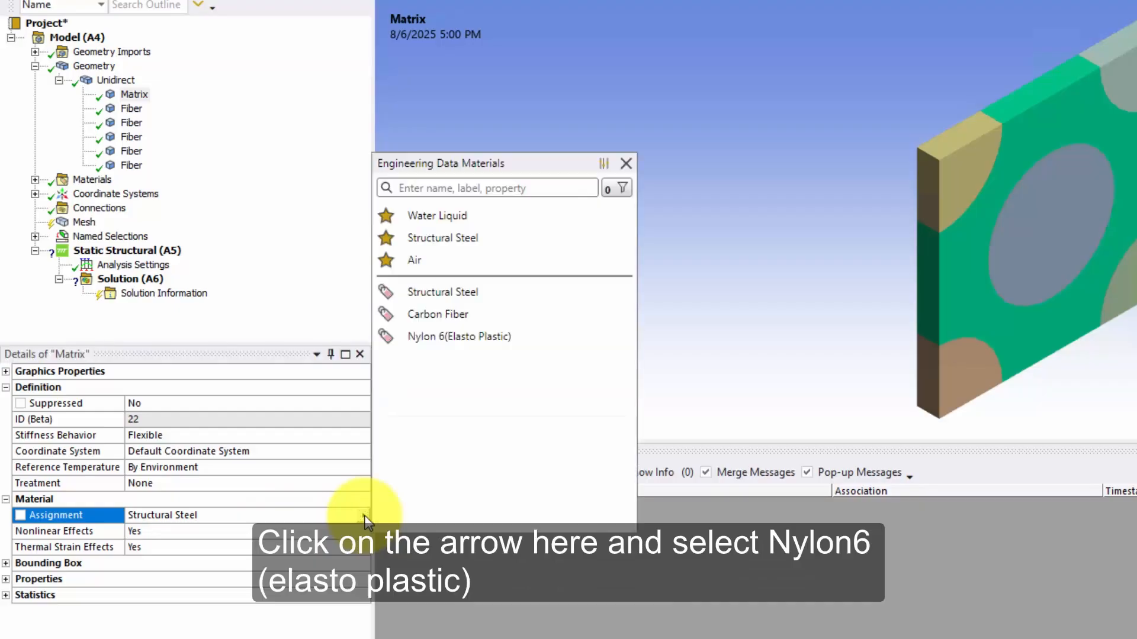
pyautogui.click(455, 337)
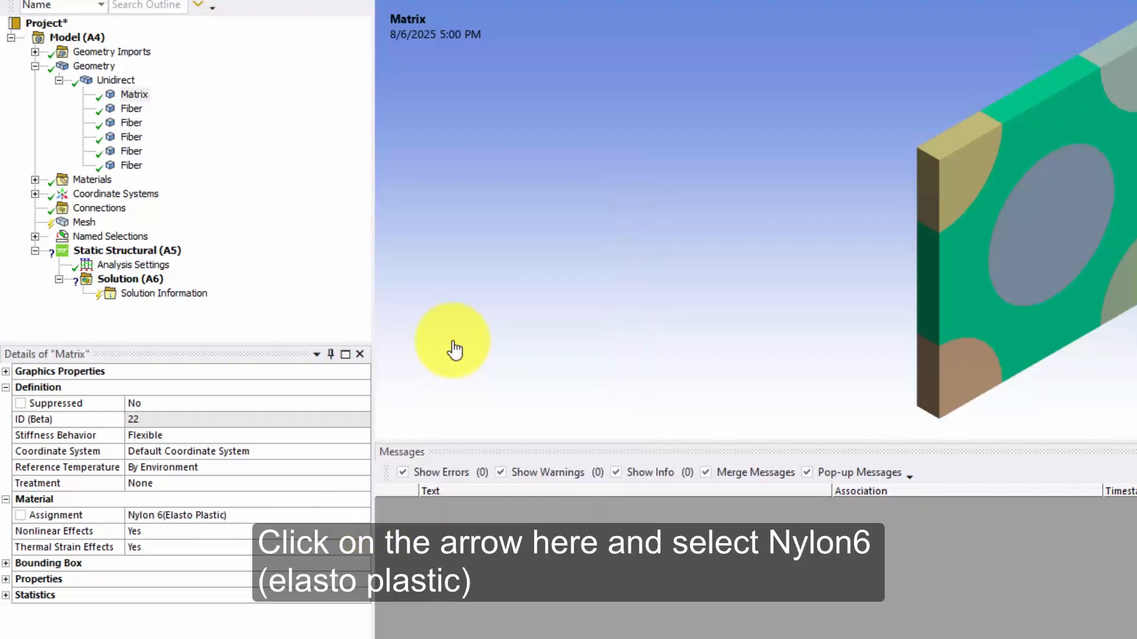
# Step: Assign the Carbon Fiber material to all five Fiber bodies together
pyautogui.click(133, 108)
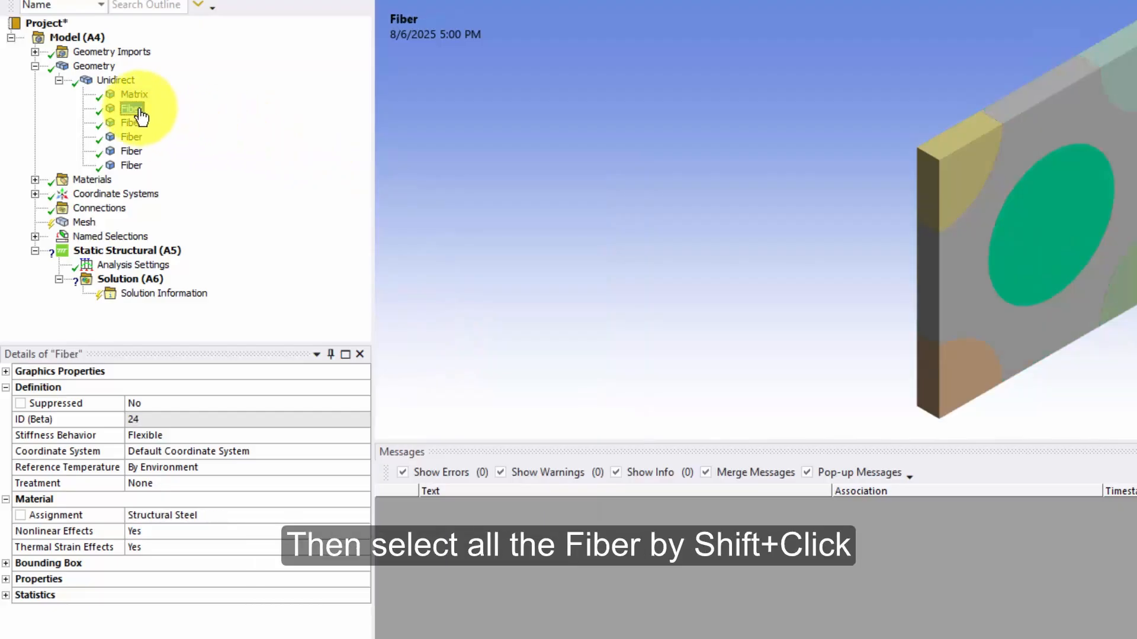
pyautogui.keyDown('shift'); pyautogui.click(132, 166); pyautogui.keyUp('shift')
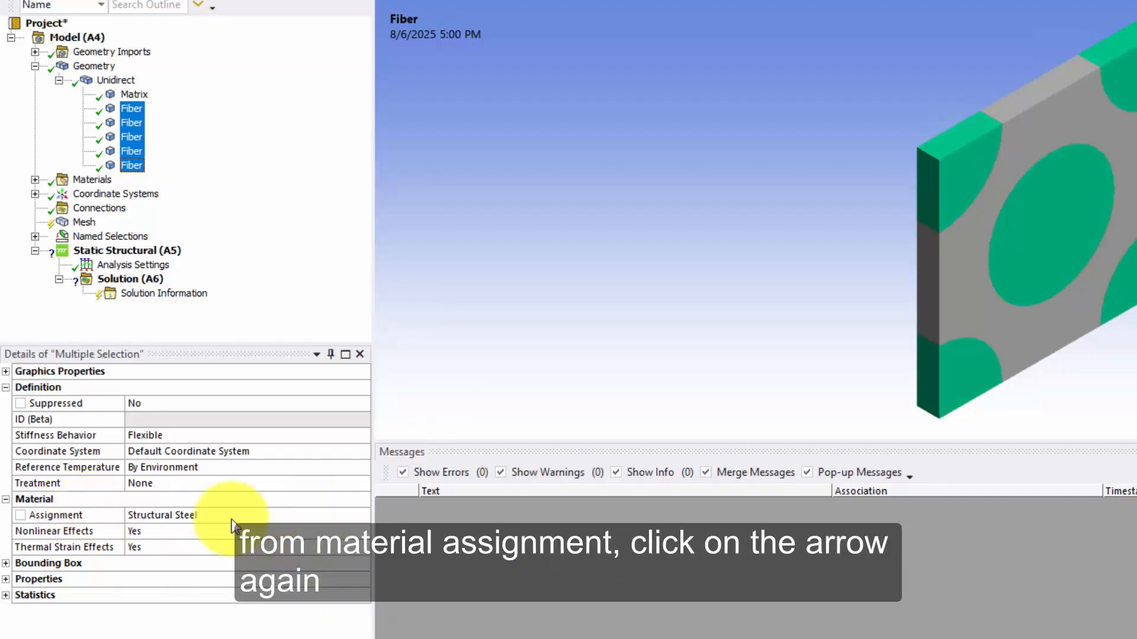
pyautogui.click(361, 516)
pyautogui.click(363, 516)
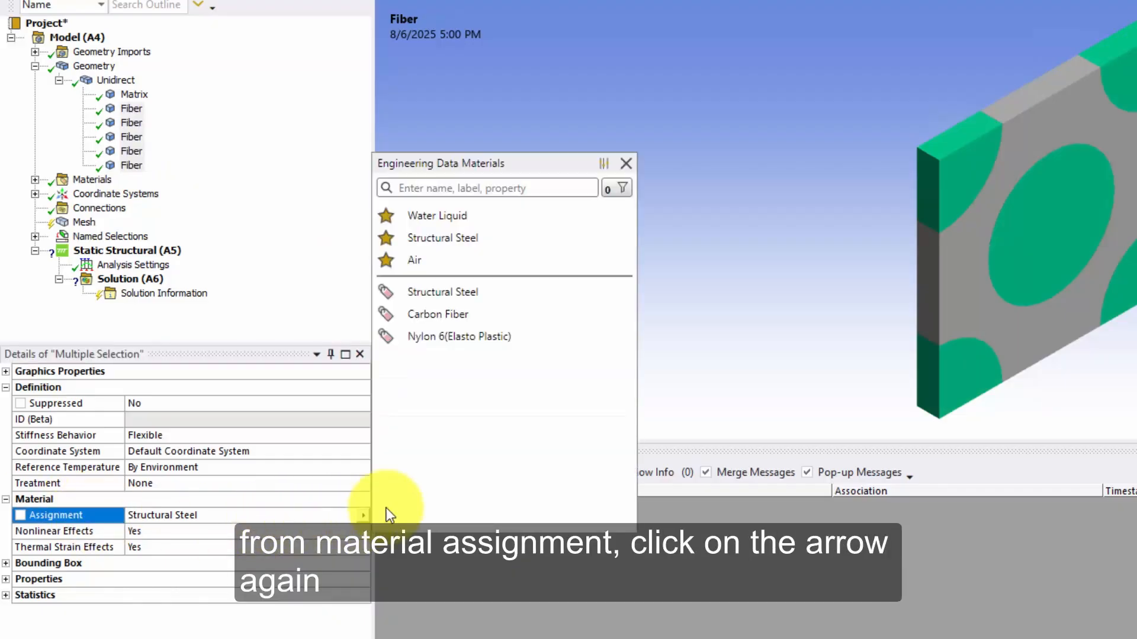
pyautogui.click(436, 322)
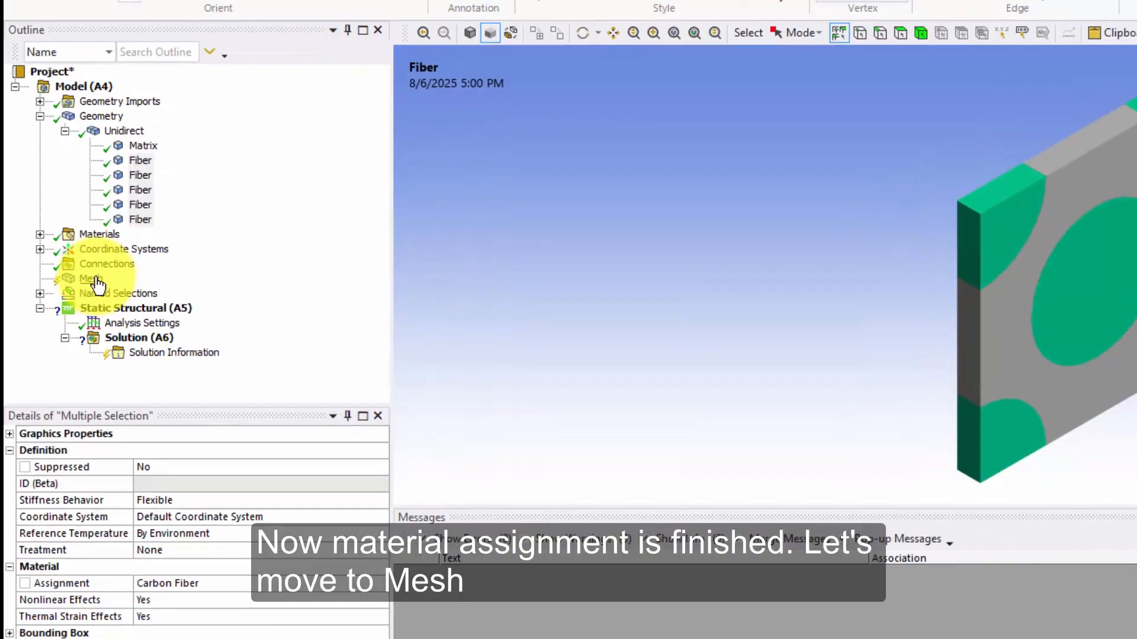
# Step: Add a mesh body sizing for the matrix and the four corner fibers with an element size of 3.3e-2 mm
pyautogui.click(95, 281)
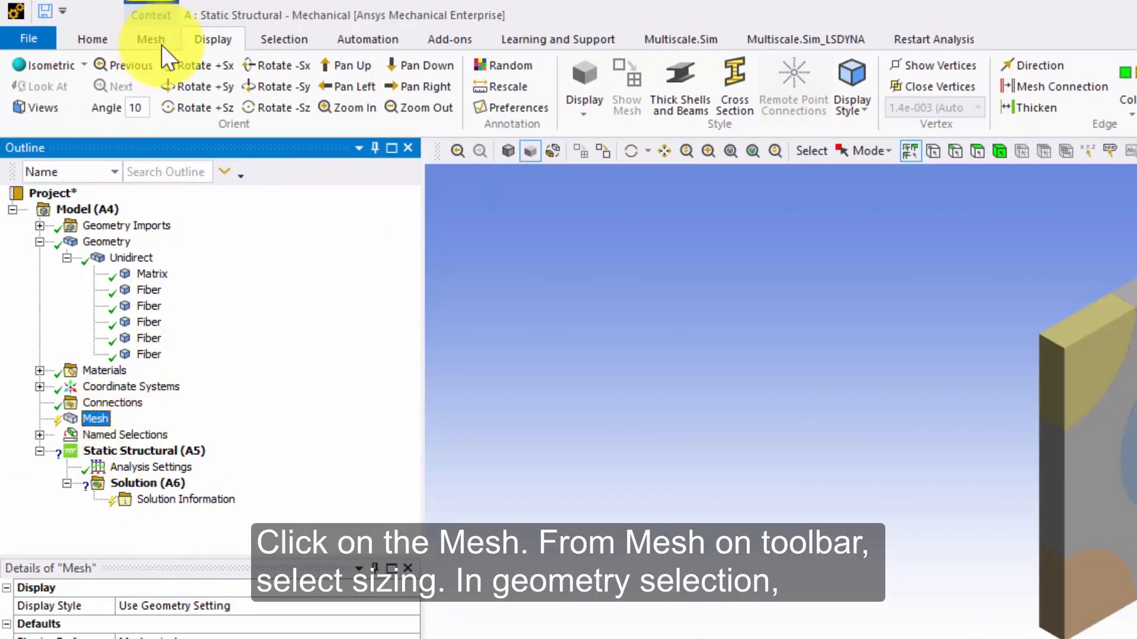
pyautogui.click(138, 37)
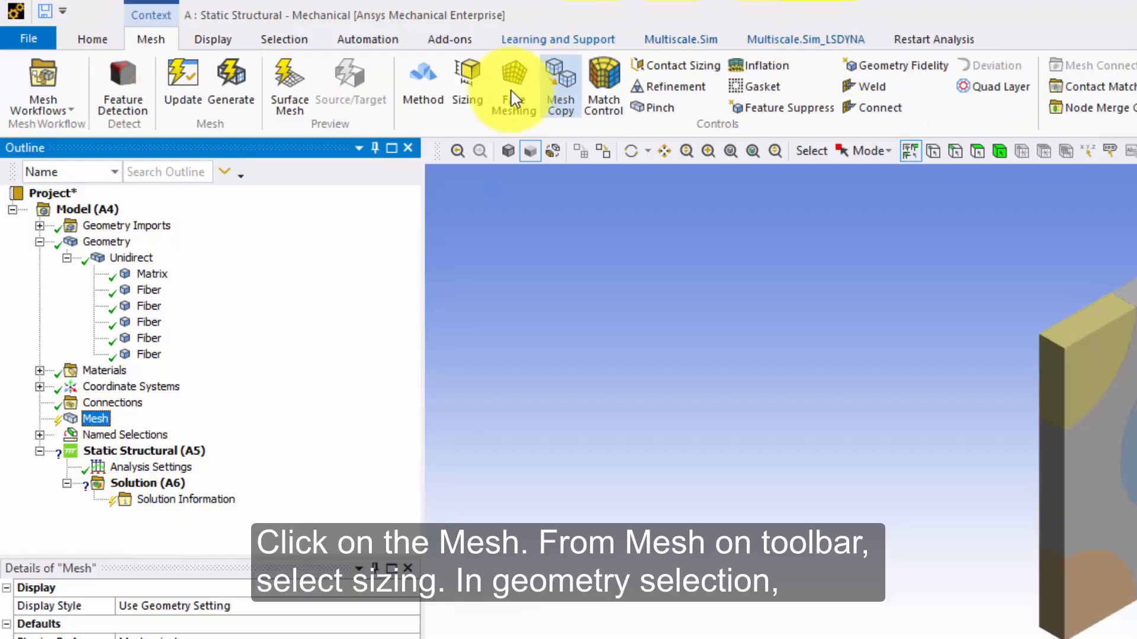
pyautogui.click(468, 83)
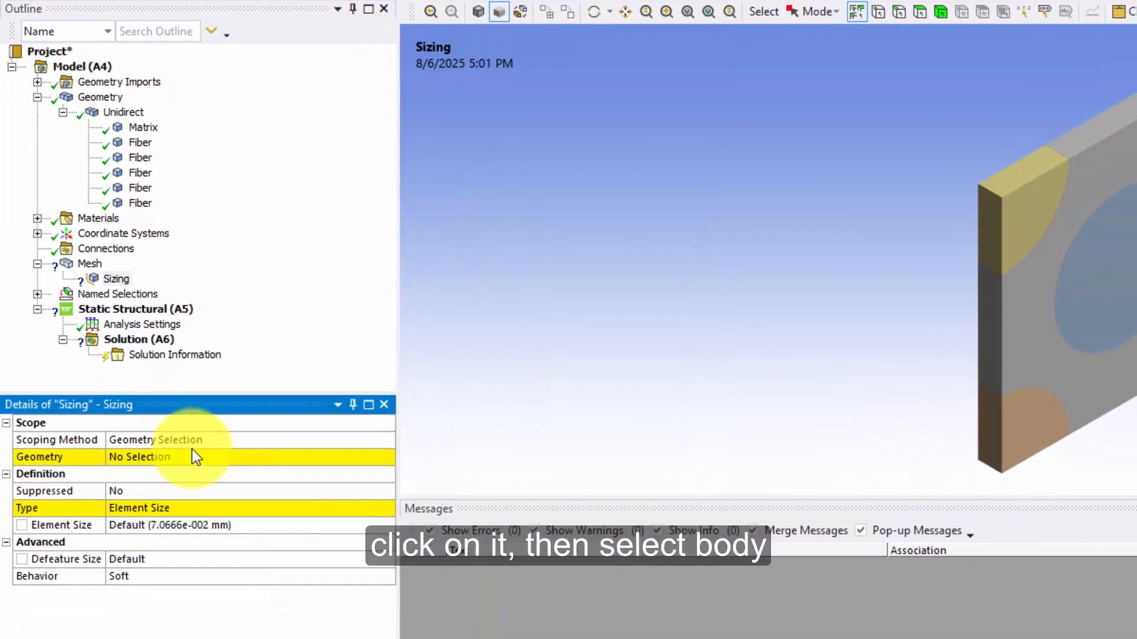
pyautogui.click(172, 459)
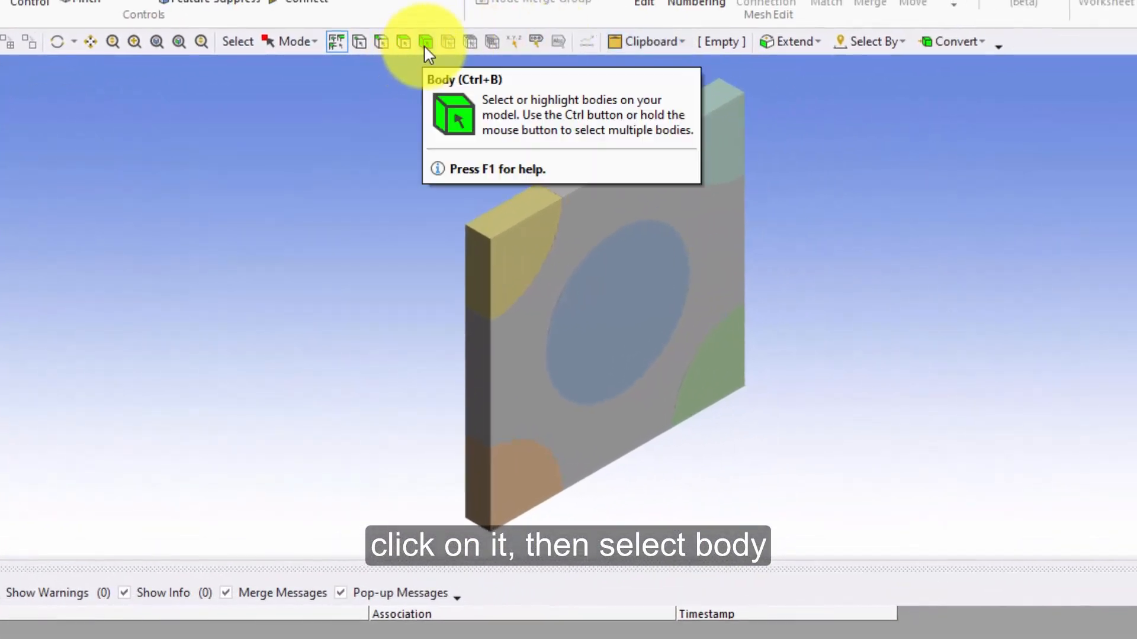
pyautogui.click(425, 42)
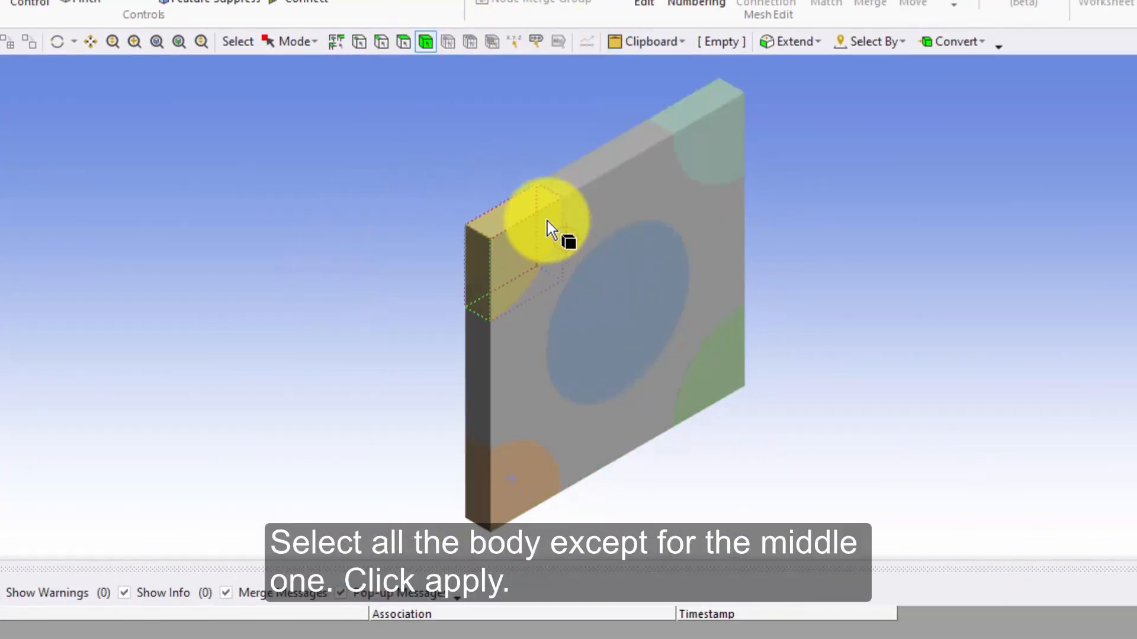
pyautogui.click(544, 222)
pyautogui.keyDown('ctrl'); pyautogui.click(613, 173); pyautogui.keyUp('ctrl')
pyautogui.keyDown('ctrl'); pyautogui.click(714, 163); pyautogui.keyUp('ctrl')
pyautogui.keyDown('ctrl'); pyautogui.click(730, 354); pyautogui.keyUp('ctrl')
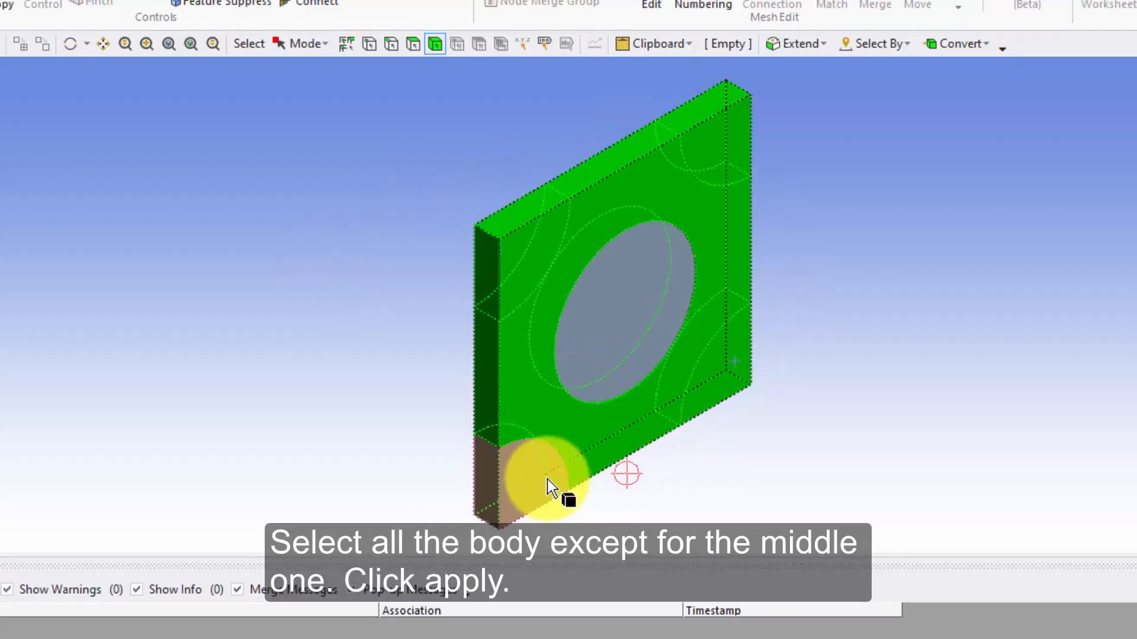
pyautogui.keyDown('ctrl'); pyautogui.click(547, 479); pyautogui.keyUp('ctrl')
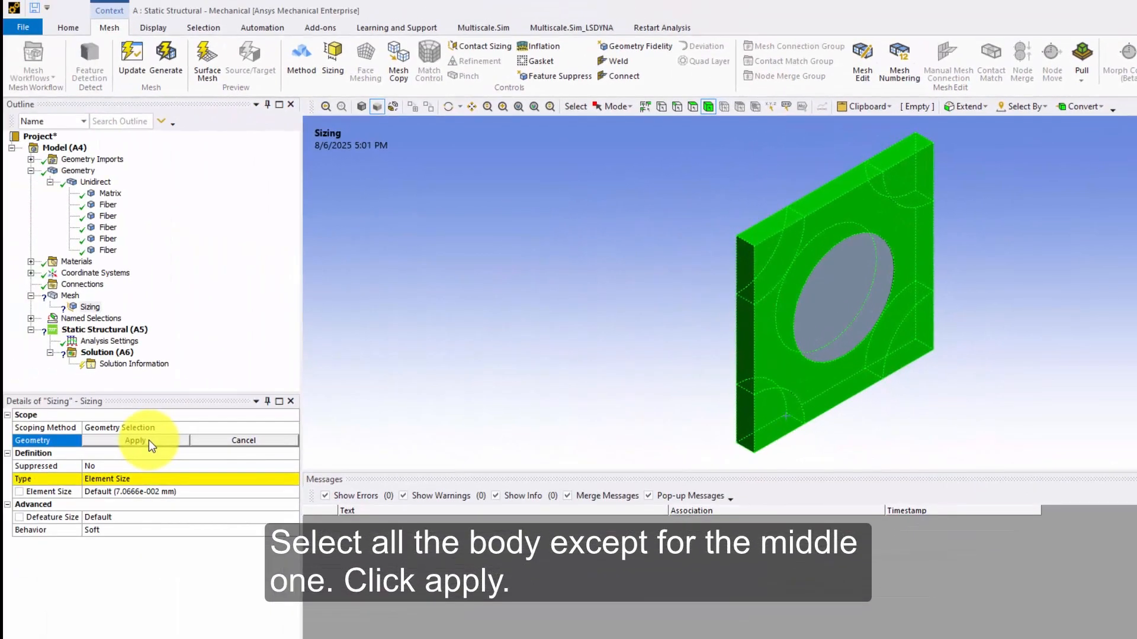
pyautogui.click(148, 439)
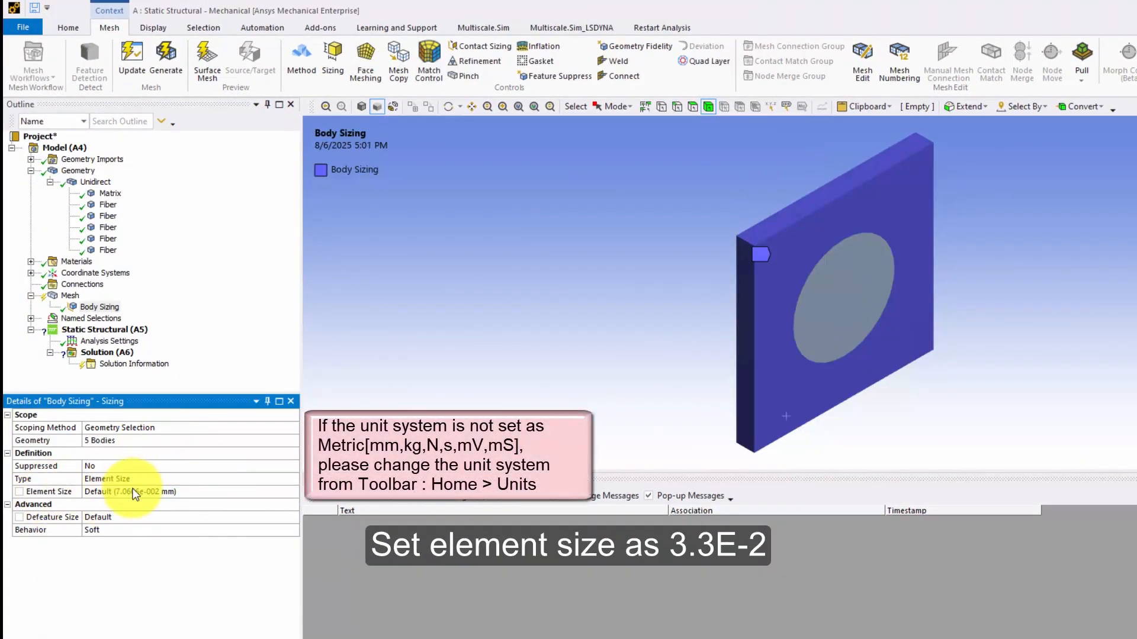
pyautogui.click(135, 492)
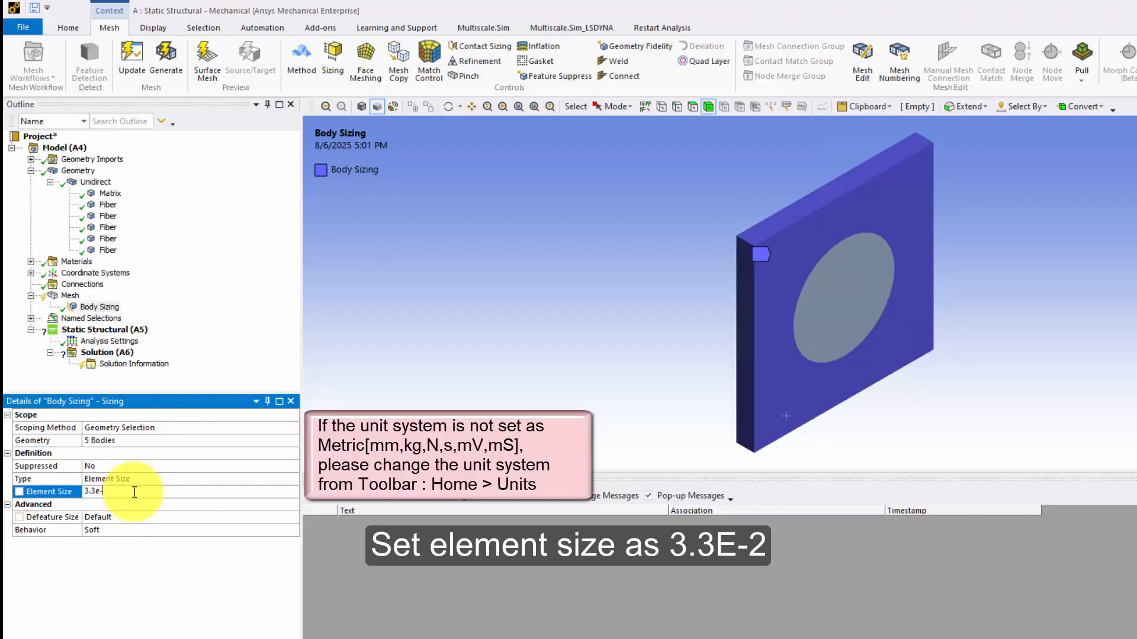
pyautogui.press('Return')
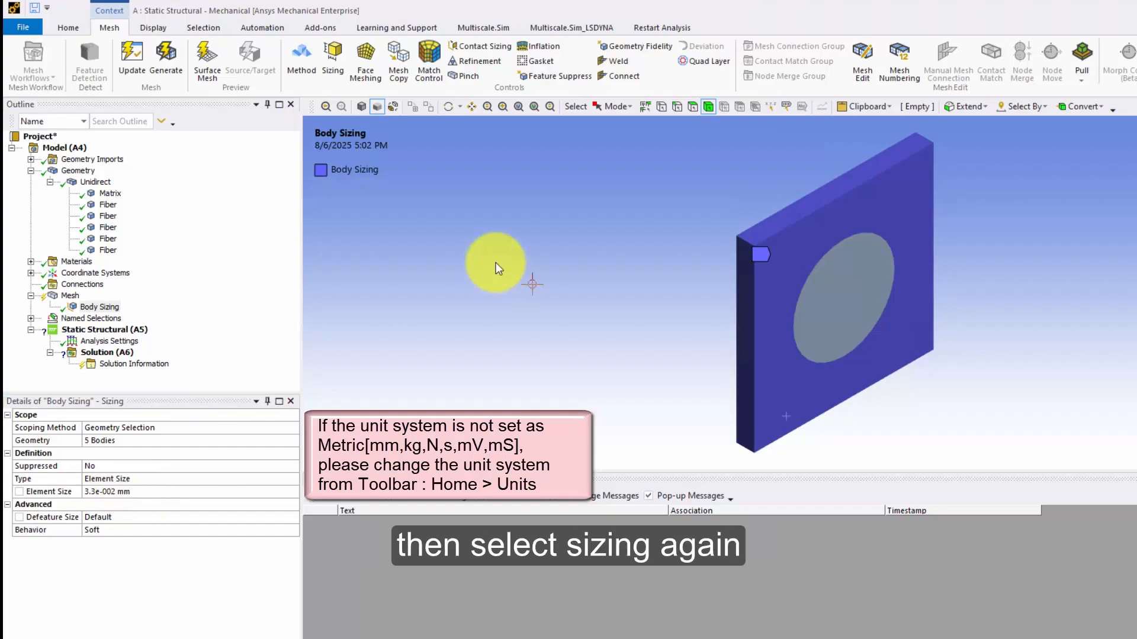
# Step: Add a second mesh body sizing for the central fiber with an element size of 7.5e-2 mm
pyautogui.click(338, 57)
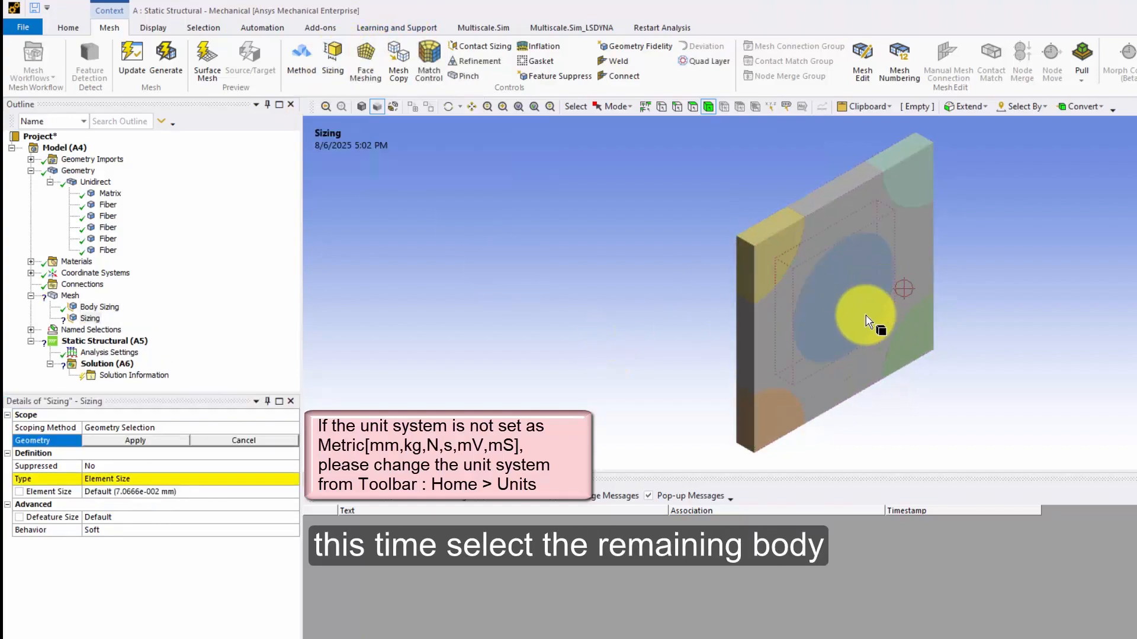
pyautogui.click(843, 317)
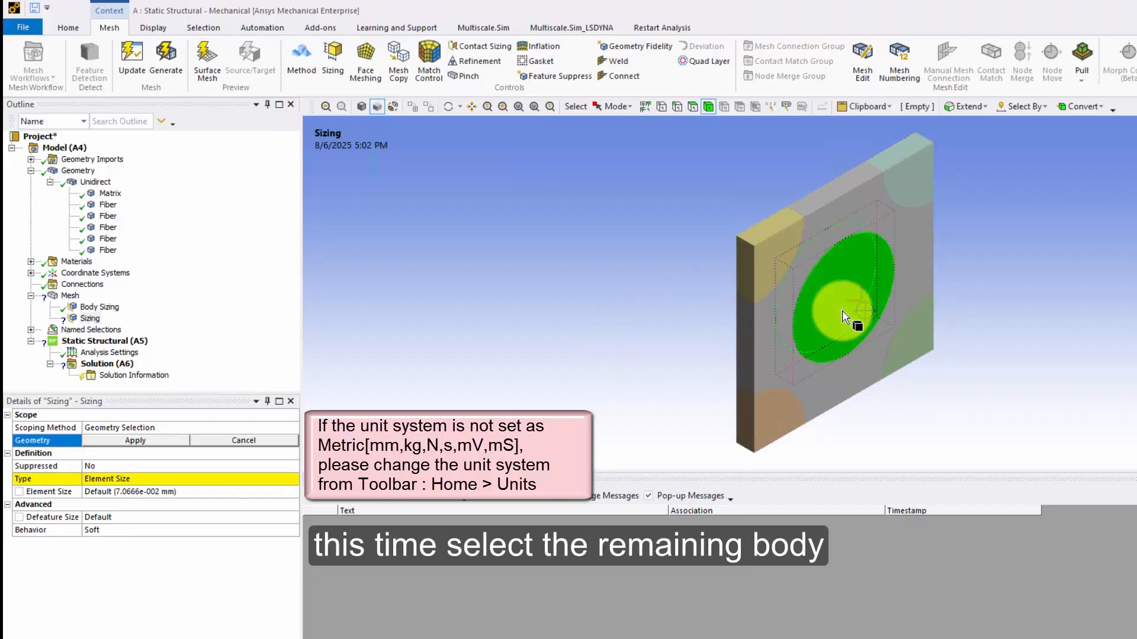
pyautogui.click(151, 440)
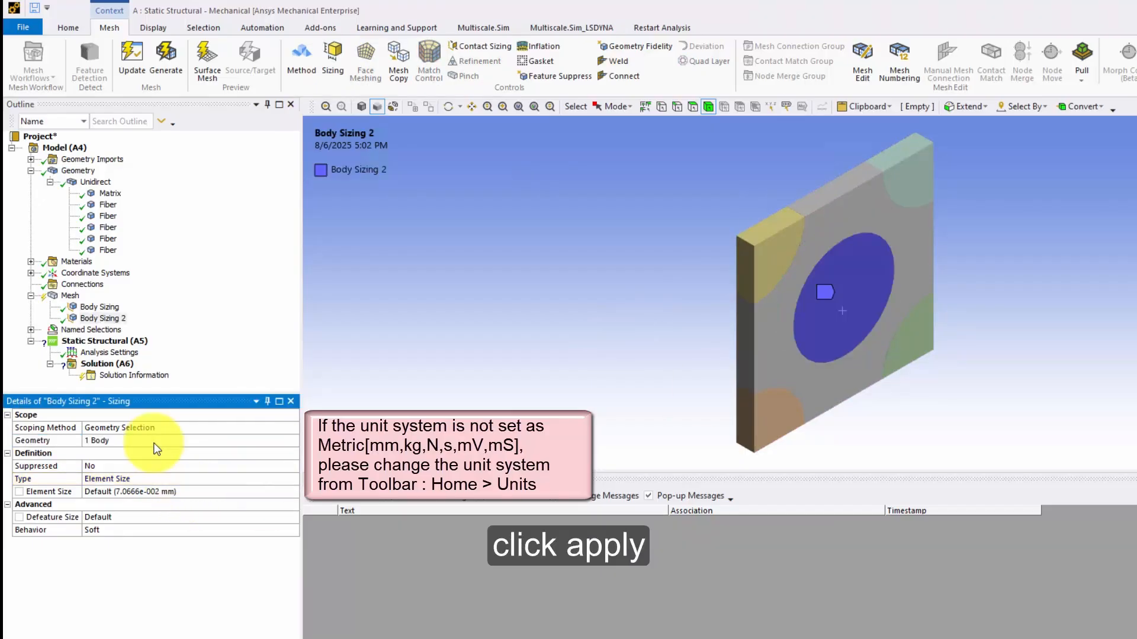
pyautogui.click(184, 491)
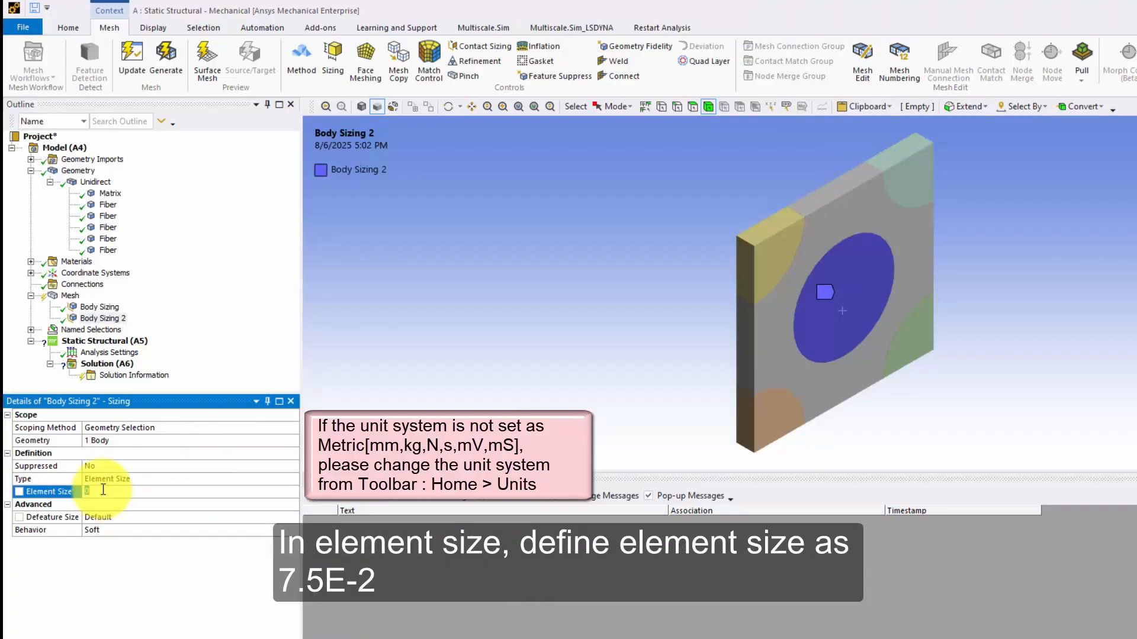
pyautogui.write('7.5e-002')
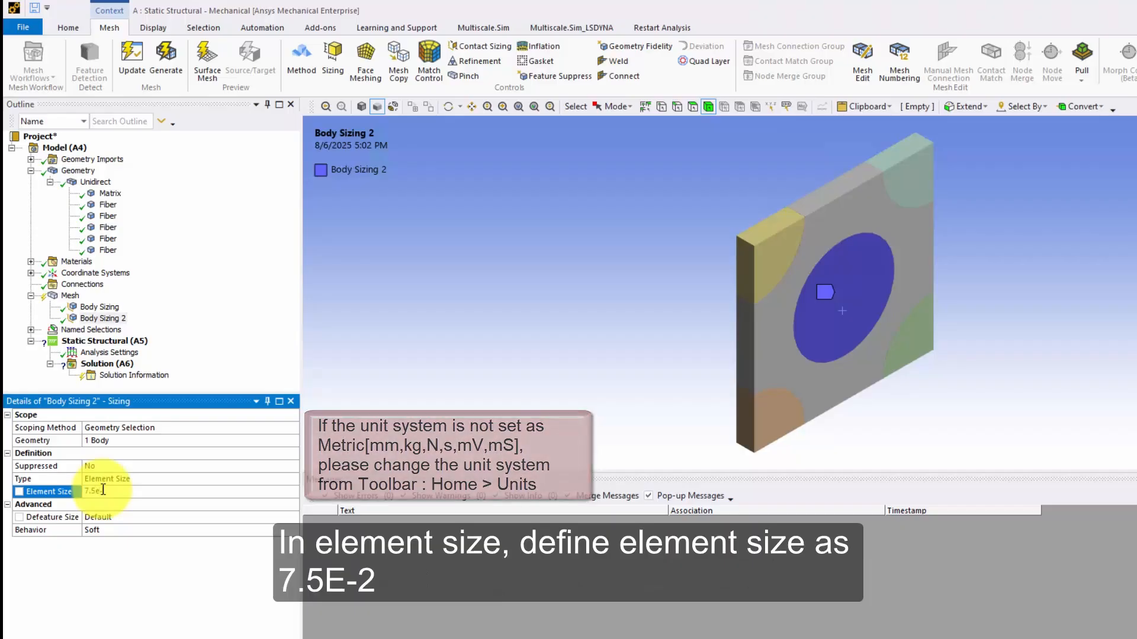
pyautogui.click(451, 356)
# Step: Generate the mesh of the unit cell
pyautogui.click(70, 296)
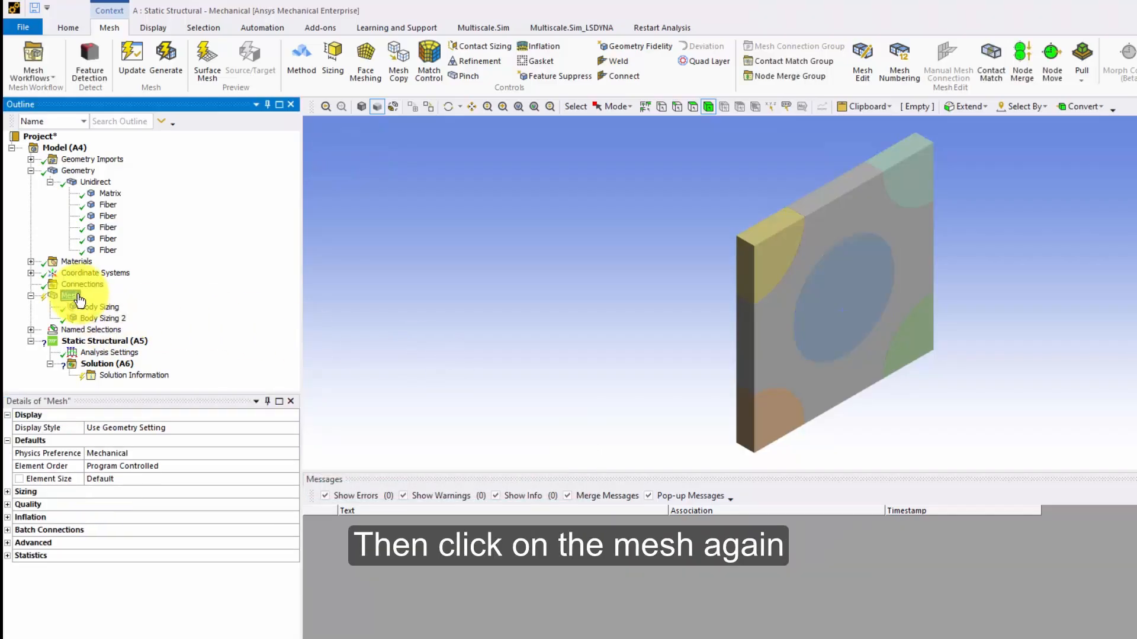
pyautogui.rightClick(79, 300)
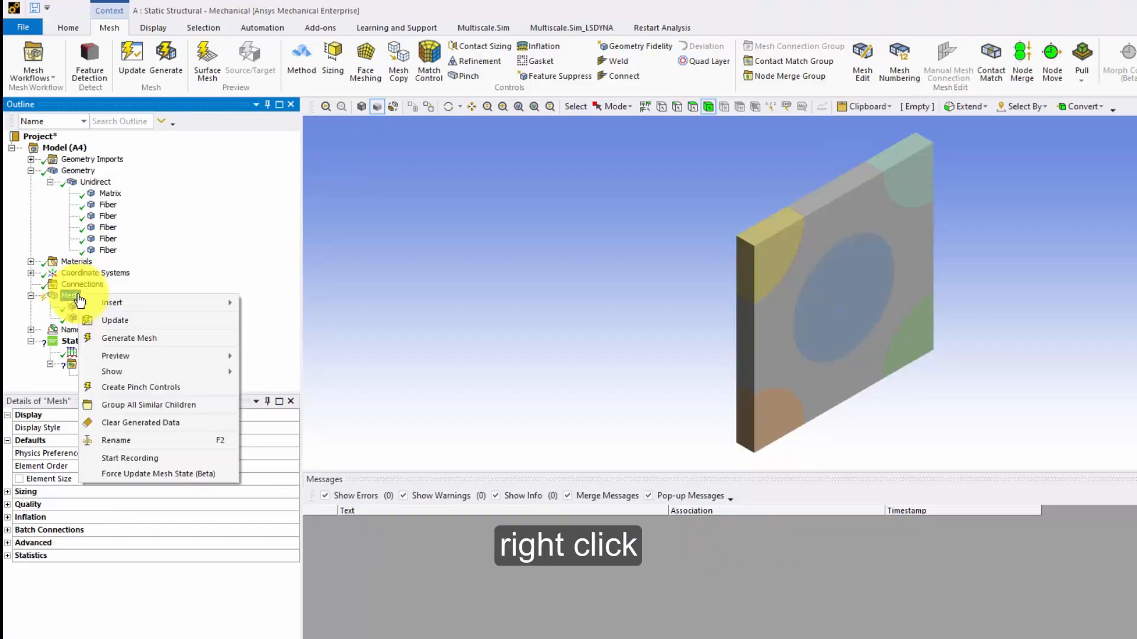
pyautogui.click(133, 339)
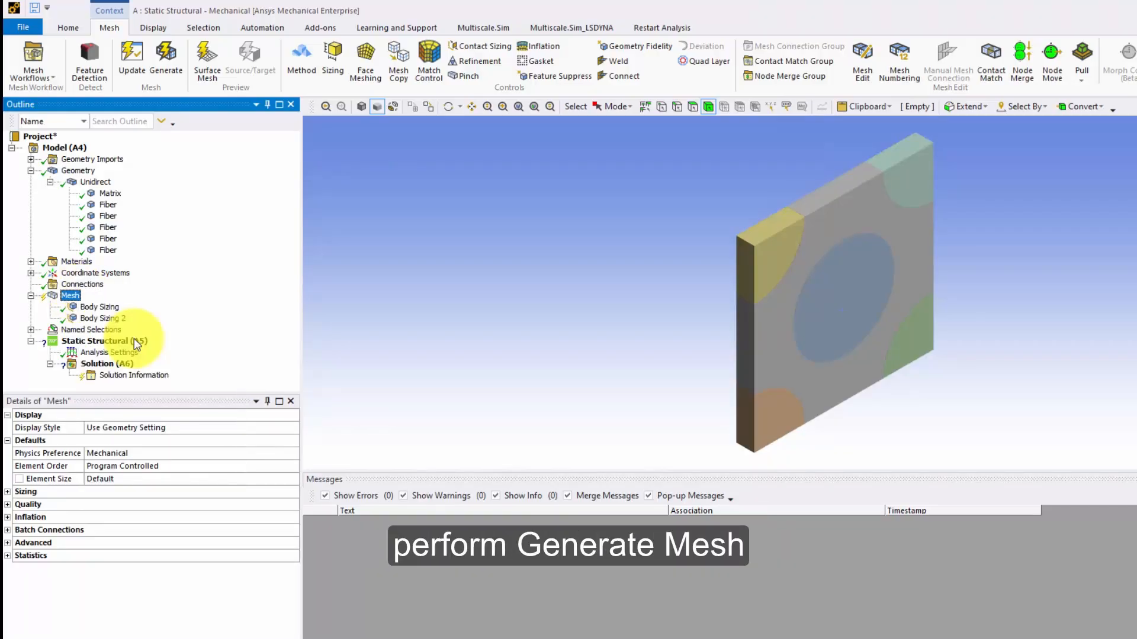
pyautogui.moveTo(710, 386); pyautogui.dragTo(675, 320, button='middle')
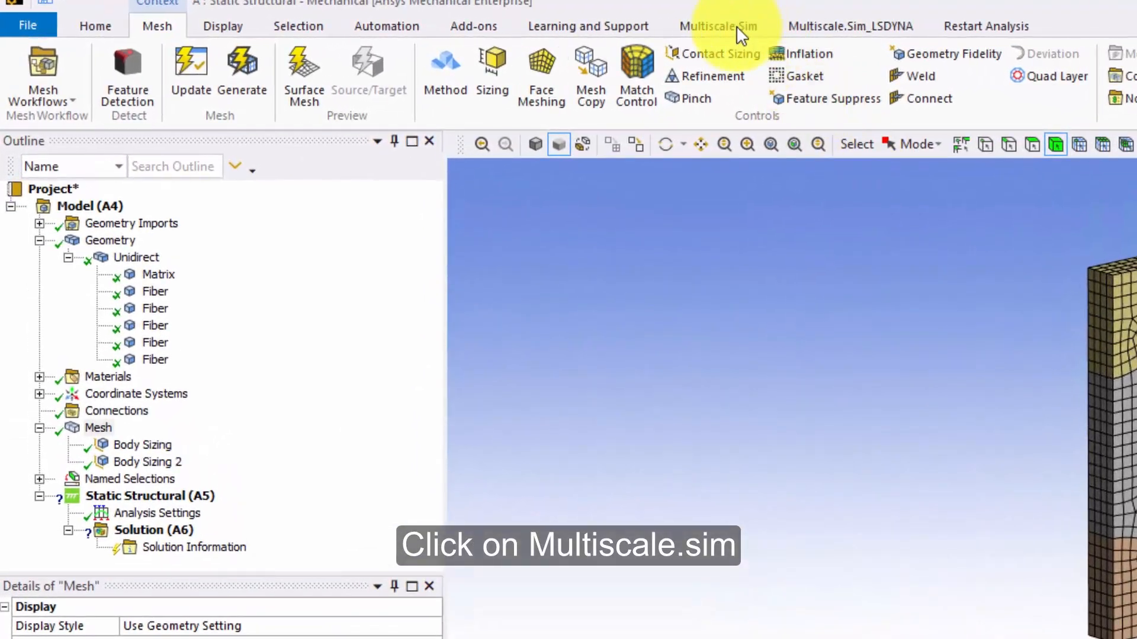
# Step: Open the Parameter identify set of Multiscale.Sim's Numerical Material Testing and choose Elasto-Plasticity as the testing type
pyautogui.click(738, 26)
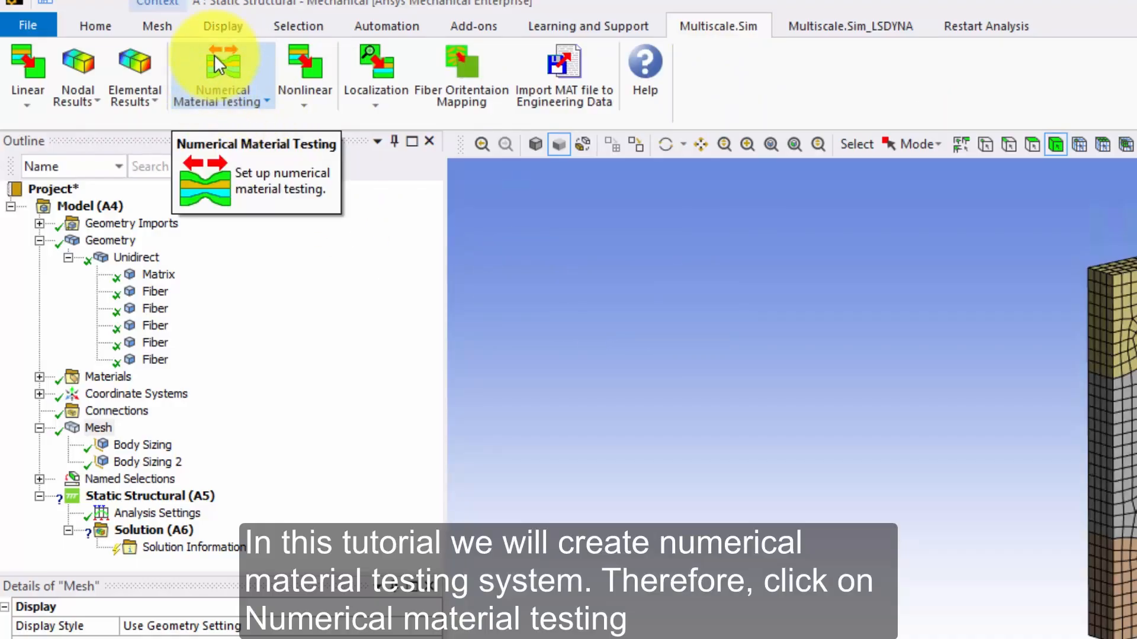
pyautogui.click(257, 103)
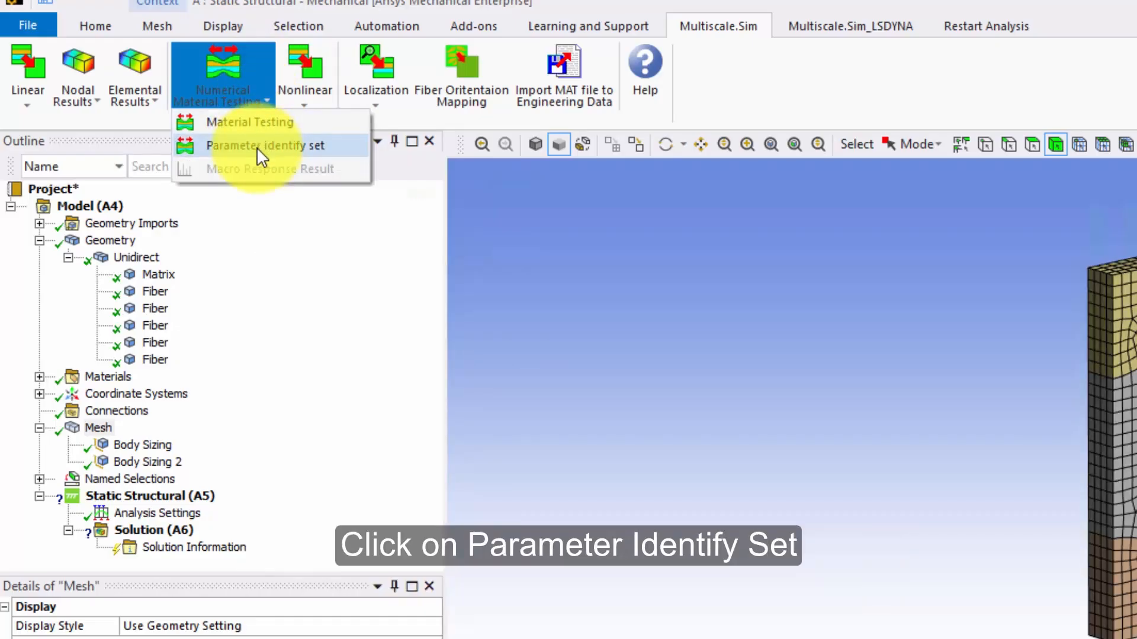
pyautogui.click(257, 147)
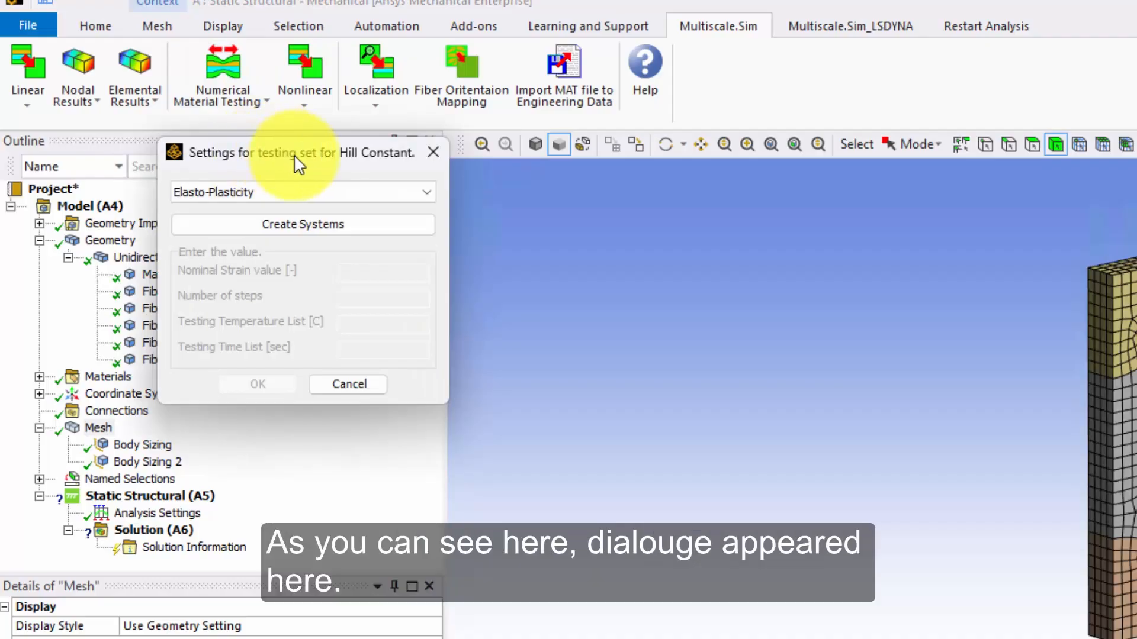
pyautogui.moveTo(294, 155); pyautogui.dragTo(686, 281)
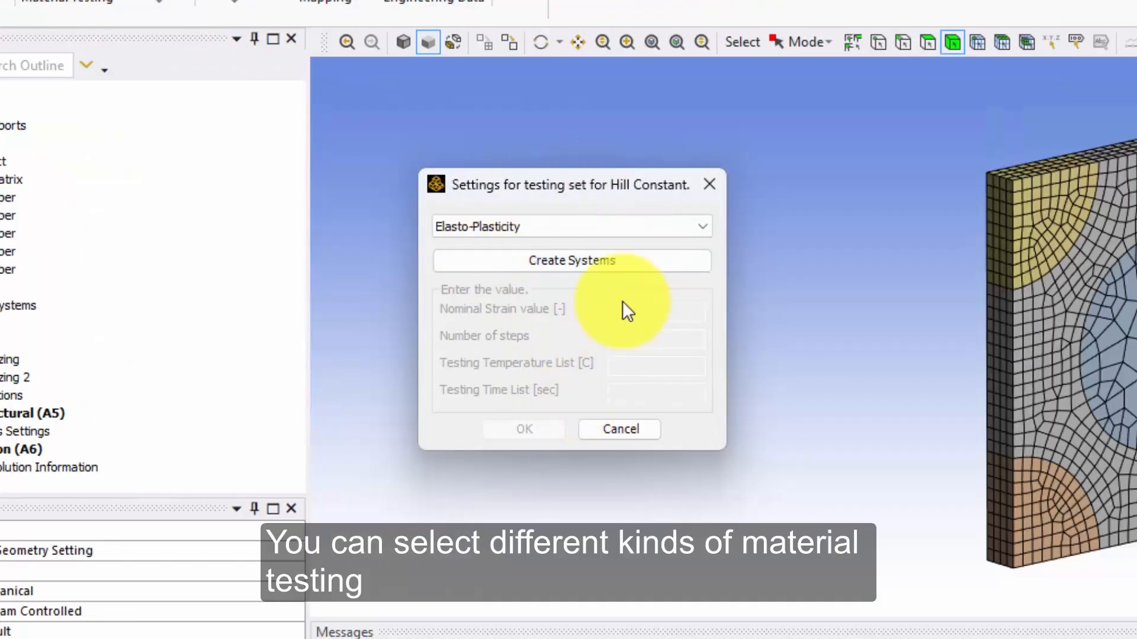
pyautogui.click(702, 226)
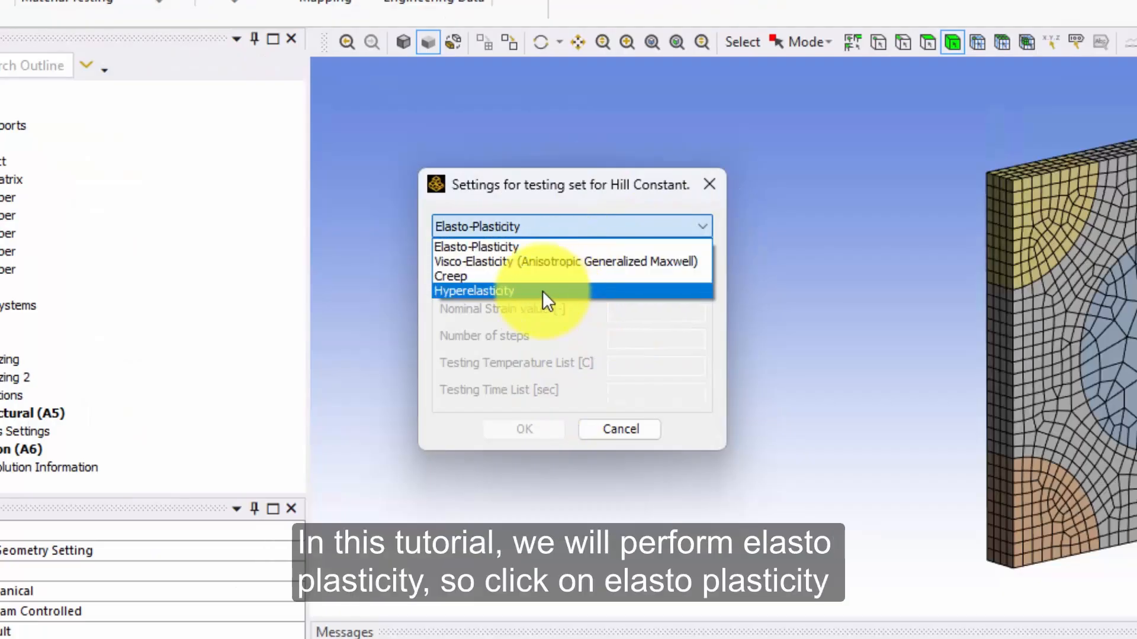
pyautogui.click(517, 247)
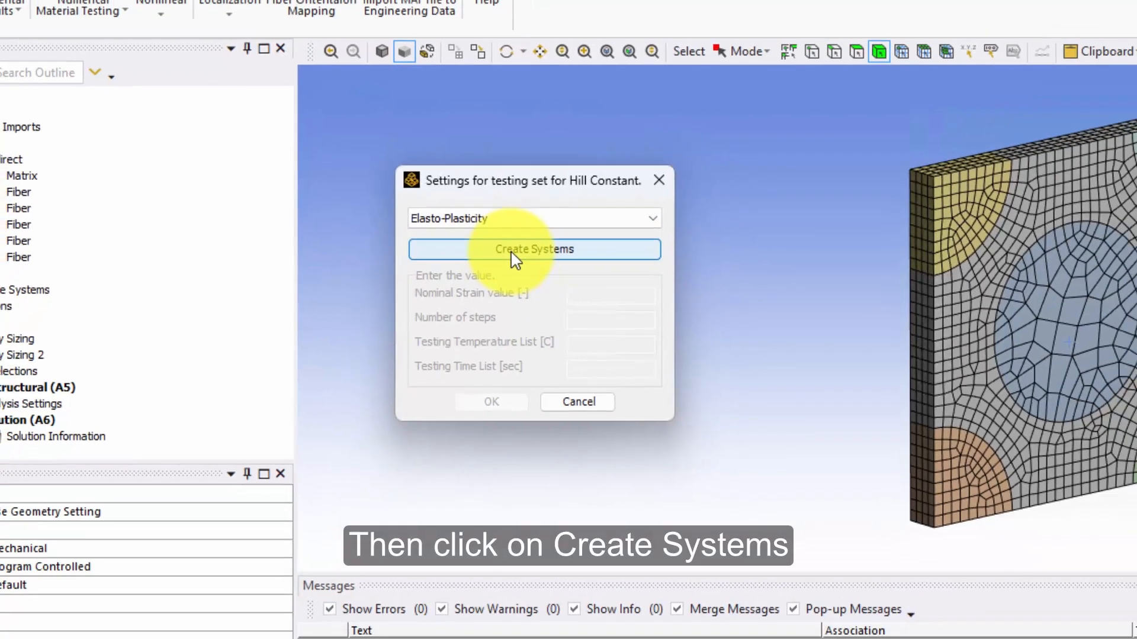
# Step: Create the elasto-plasticity testing systems and set a nominal strain value of 0.02 with 25 steps
pyautogui.click(424, 223)
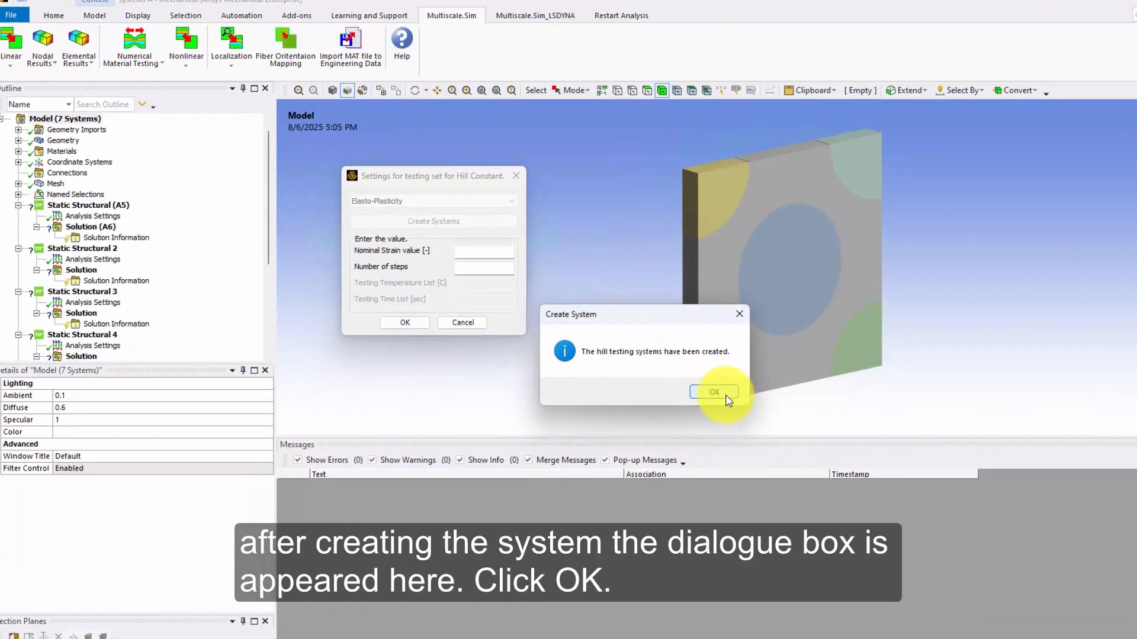
pyautogui.click(630, 353)
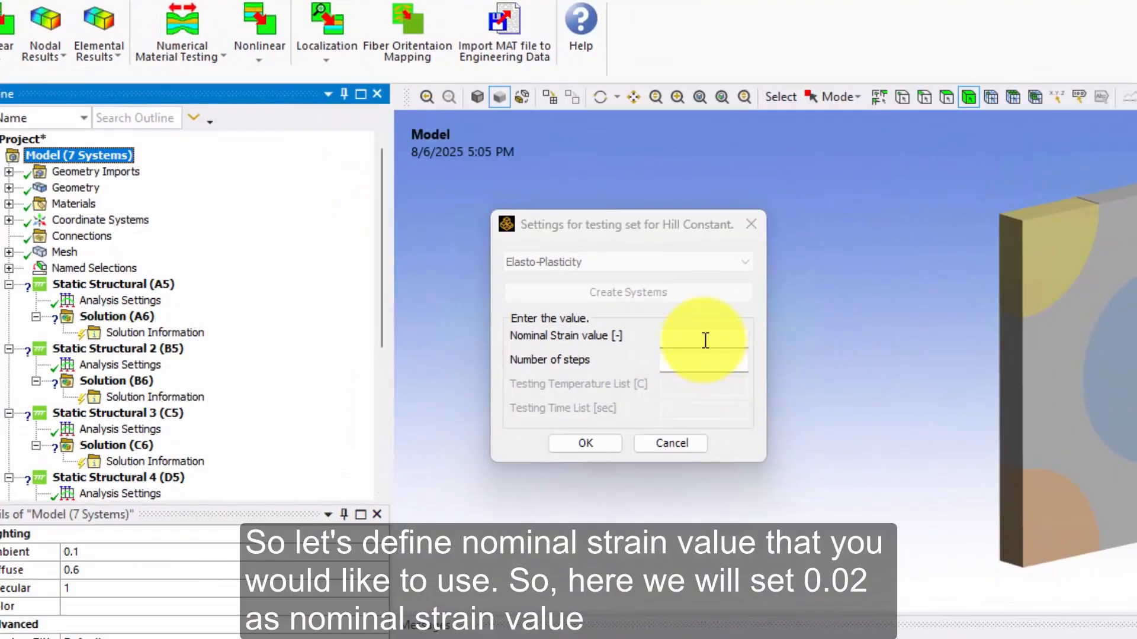
pyautogui.click(706, 341)
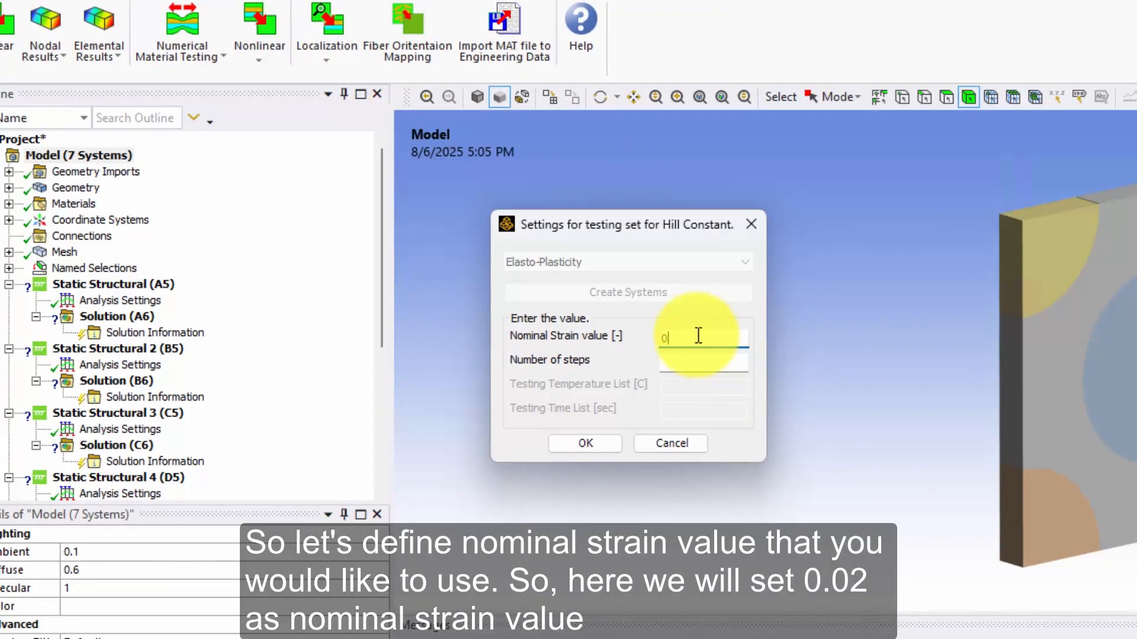
pyautogui.write('0.02')
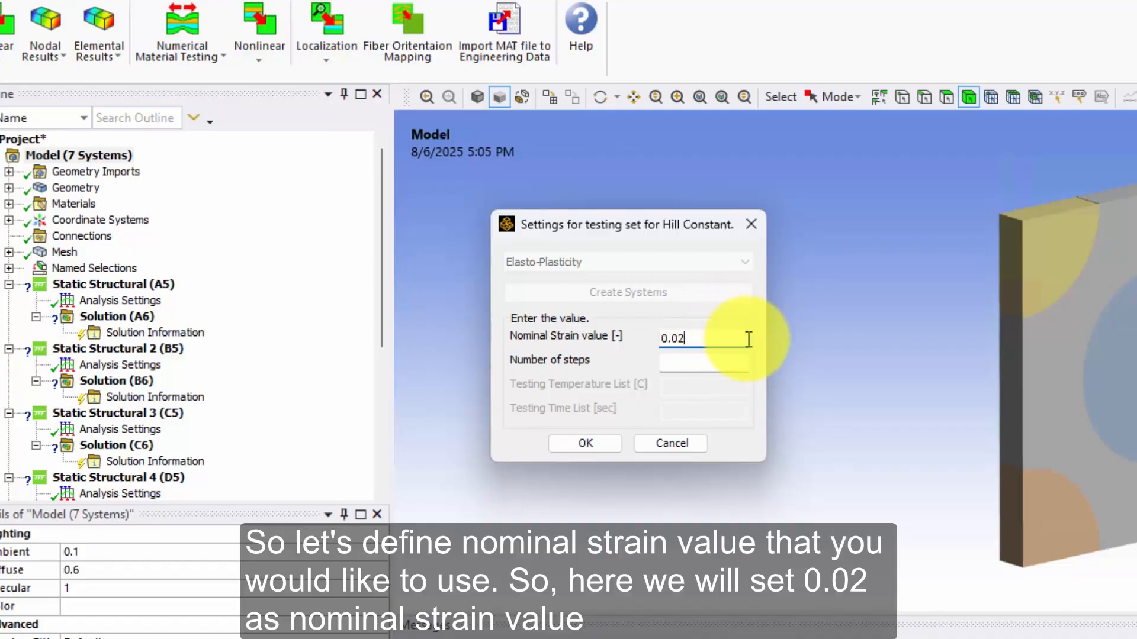
pyautogui.click(725, 365)
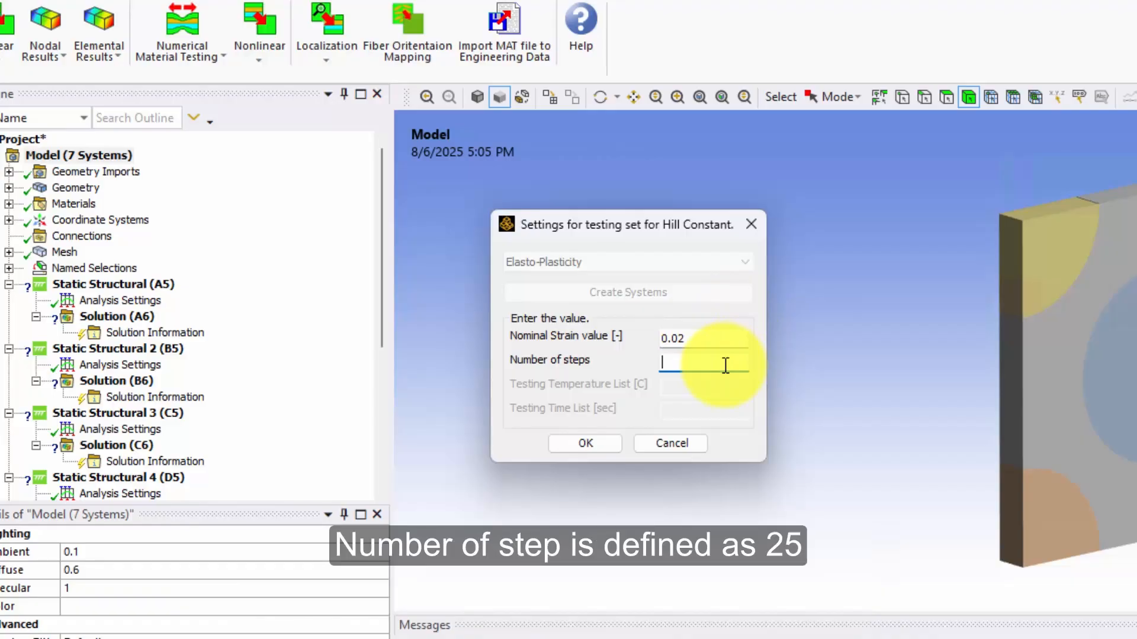
pyautogui.write('25')
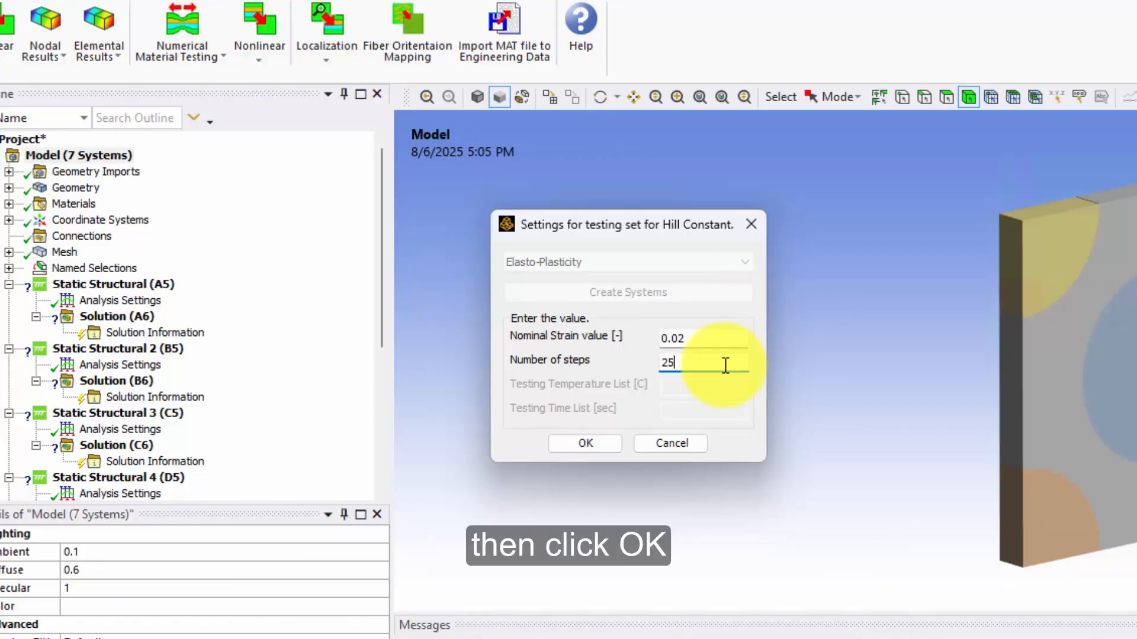
pyautogui.click(586, 443)
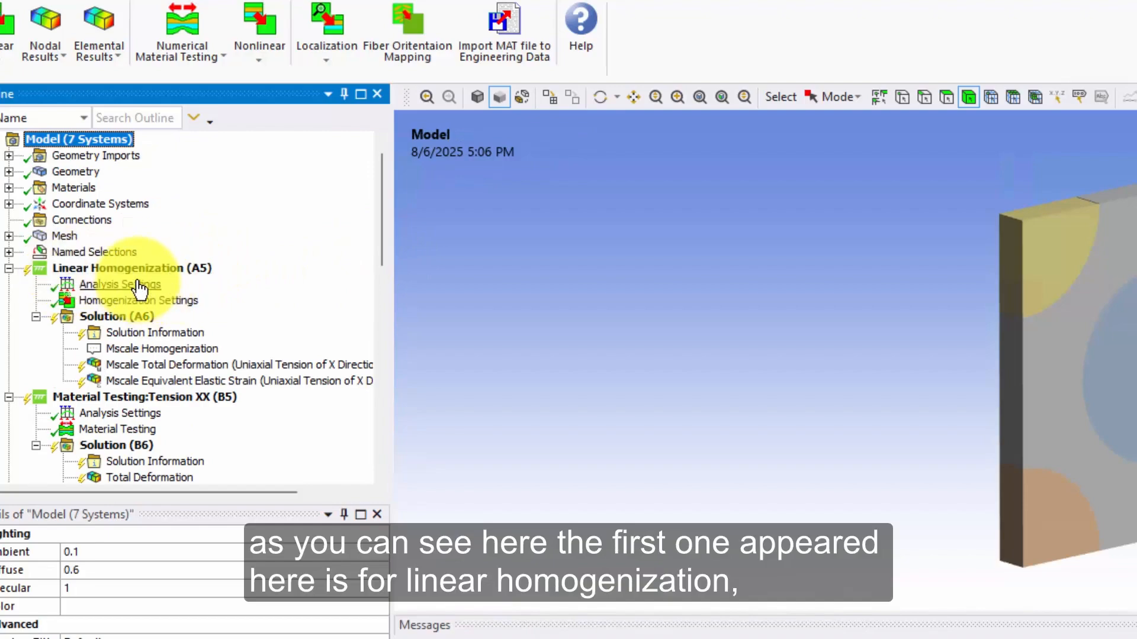
# Step: Review the linear homogenization system and the tension and shear material testing systems in the outline
pyautogui.scroll(-1, 388, 294)
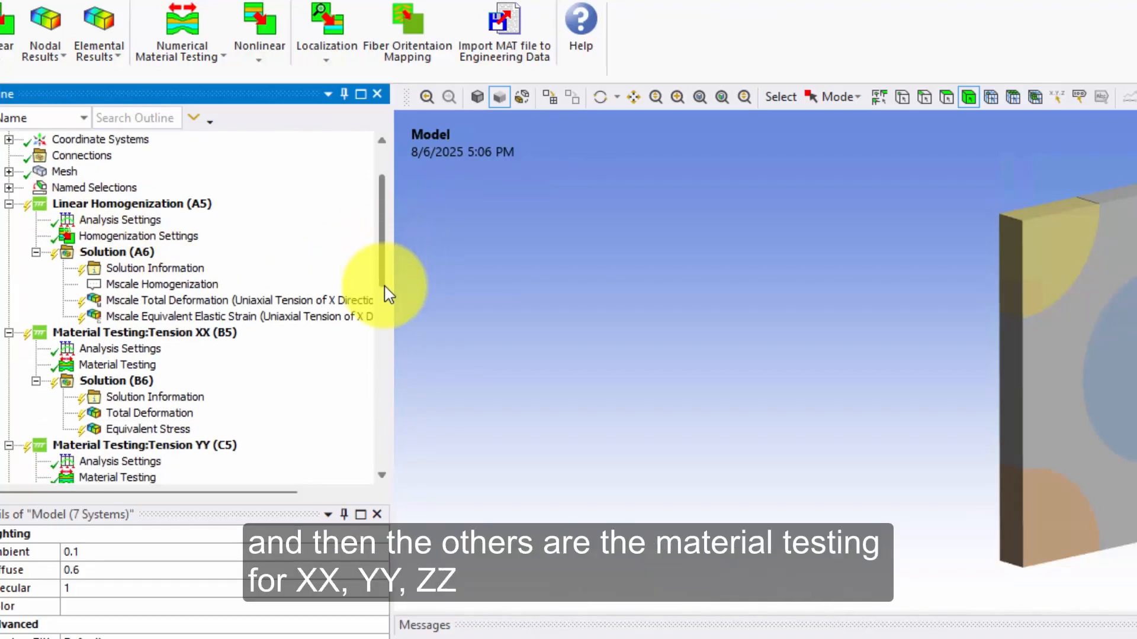
pyautogui.scroll(-2, 388, 294)
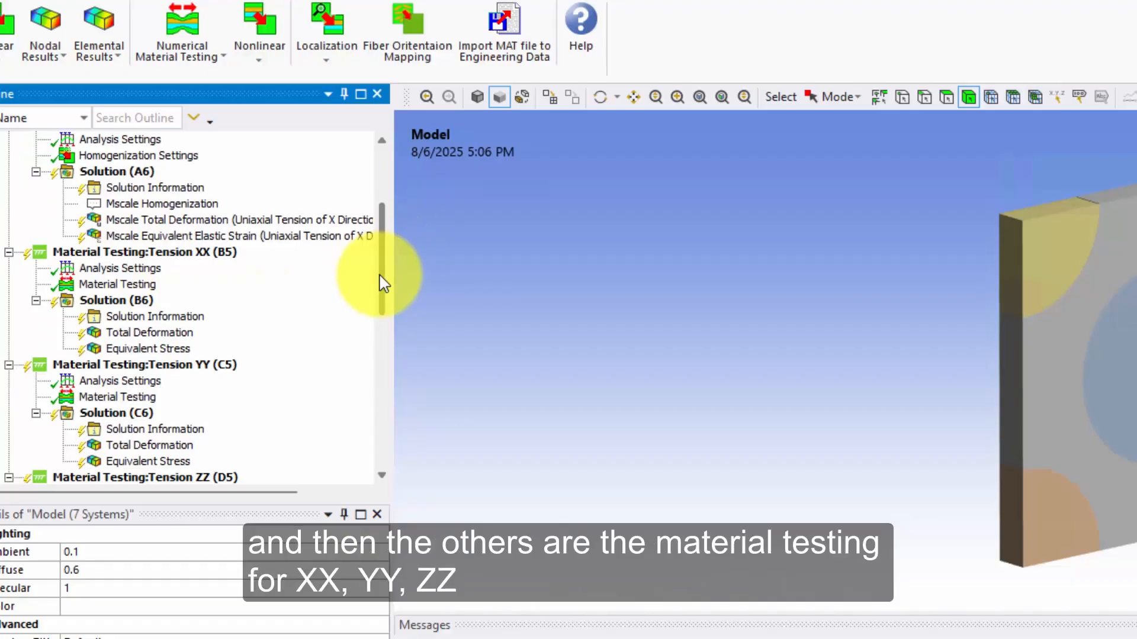
pyautogui.scroll(-1, 382, 287)
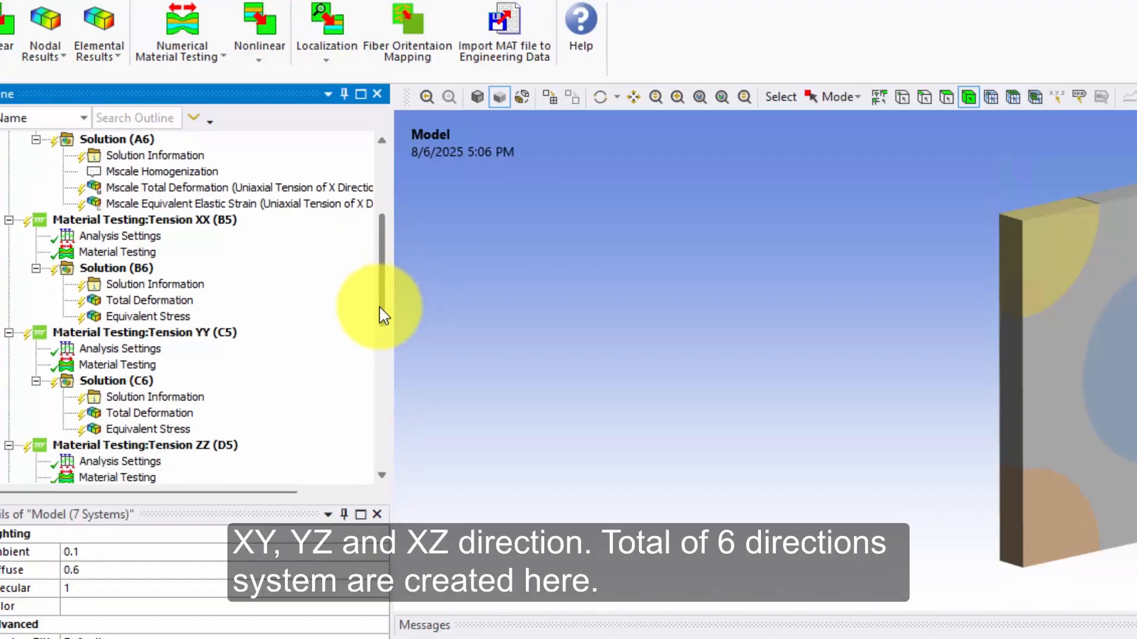
pyautogui.scroll(-2, 384, 323)
pyautogui.moveTo(384, 328); pyautogui.dragTo(401, 235)
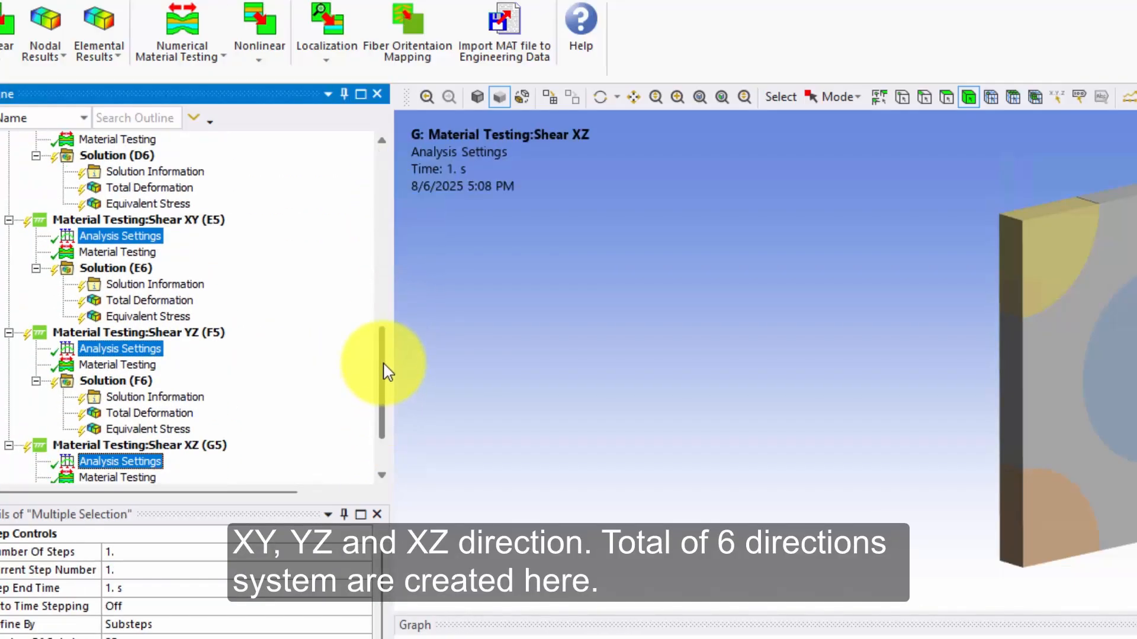
pyautogui.scroll(9, 376, 269)
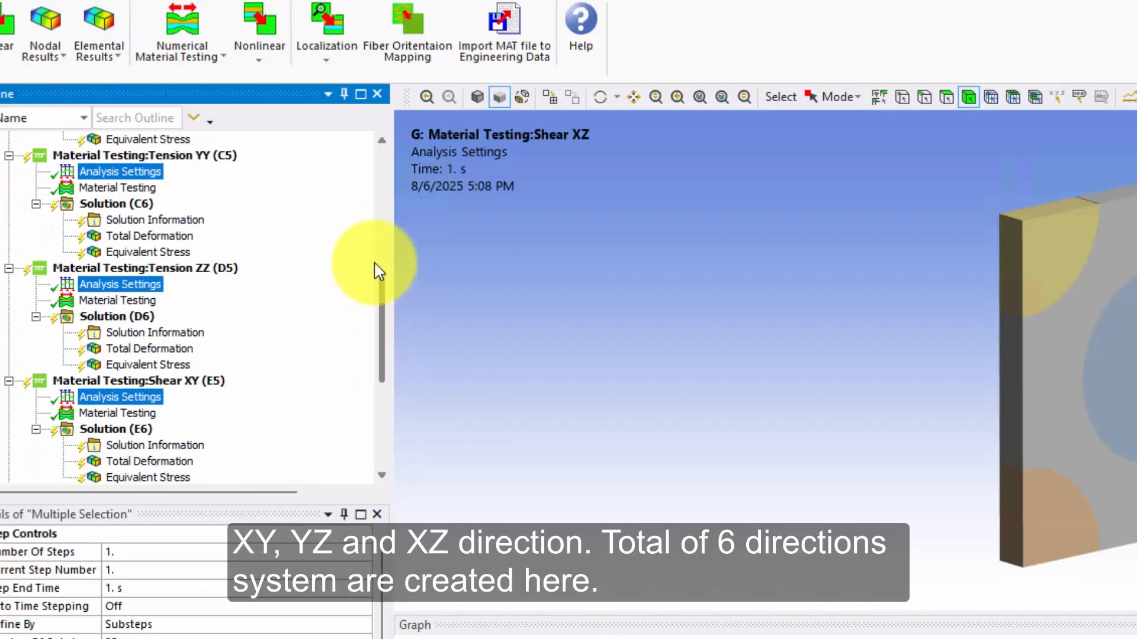
pyautogui.click(503, 319)
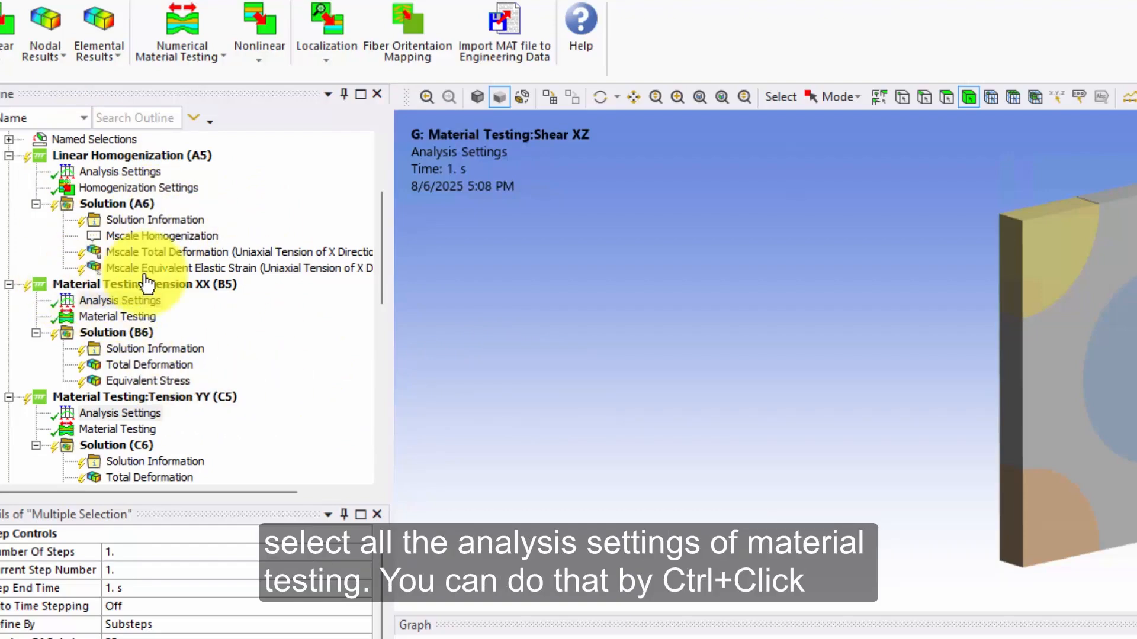
# Step: Turn on Large Deflection in the analysis settings of all six material testing systems together, from Tension XX to Shear XZ
pyautogui.click(120, 300)
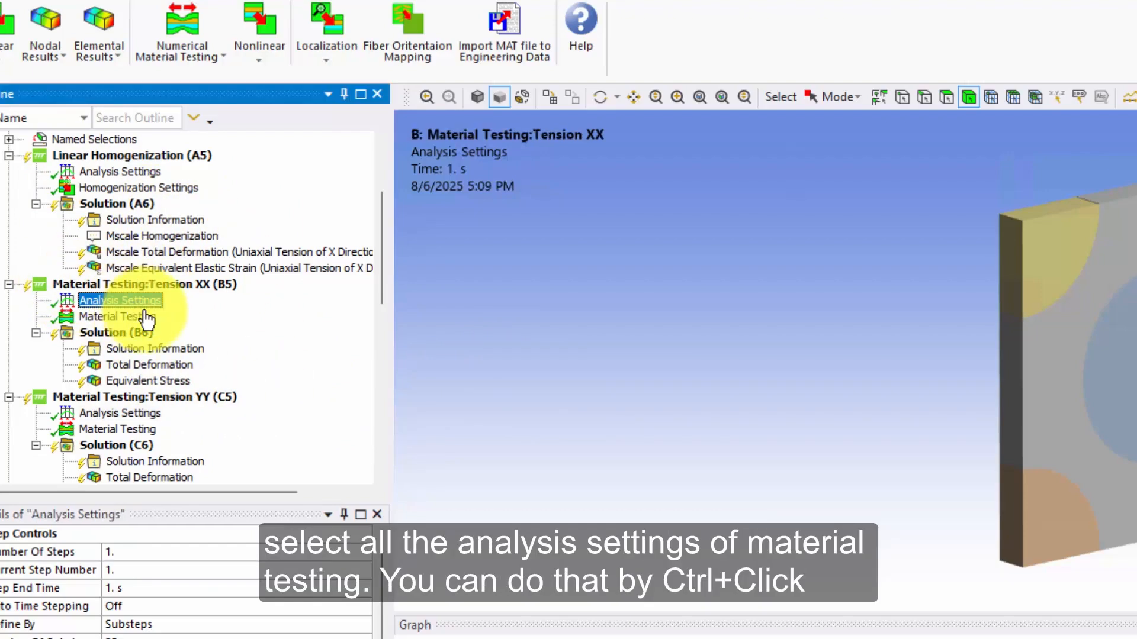
pyautogui.scroll(-1, 148, 373)
pyautogui.keyDown('ctrl'); pyautogui.click(148, 372); pyautogui.keyUp('ctrl')
pyautogui.scroll(-2, 148, 376)
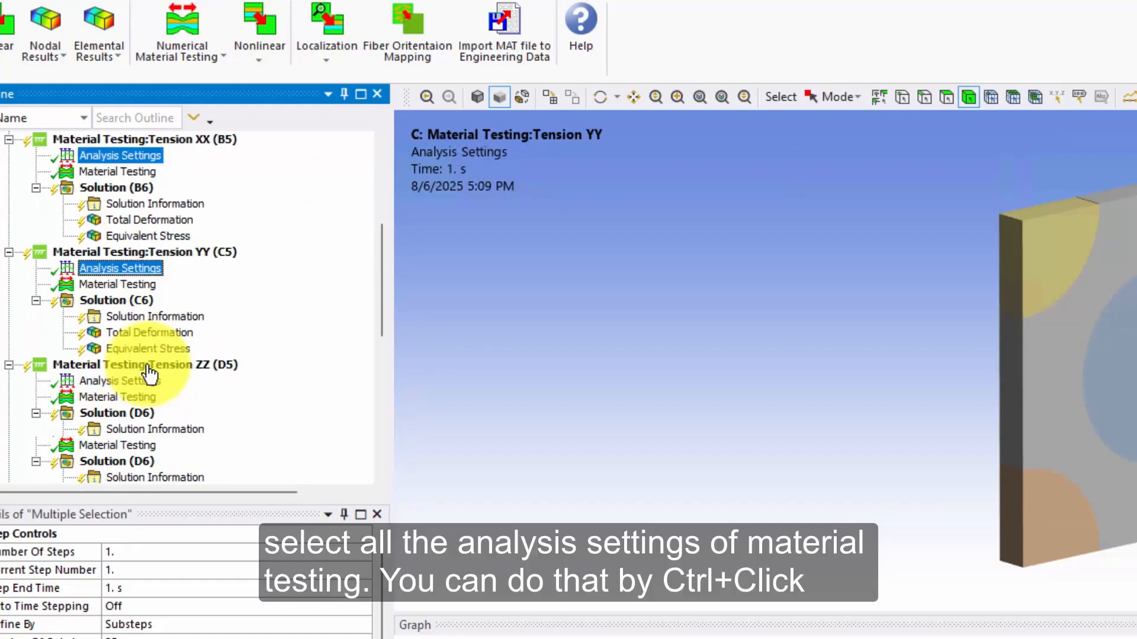
pyautogui.keyDown('ctrl'); pyautogui.click(148, 381); pyautogui.keyUp('ctrl')
pyautogui.scroll(-4, 145, 391)
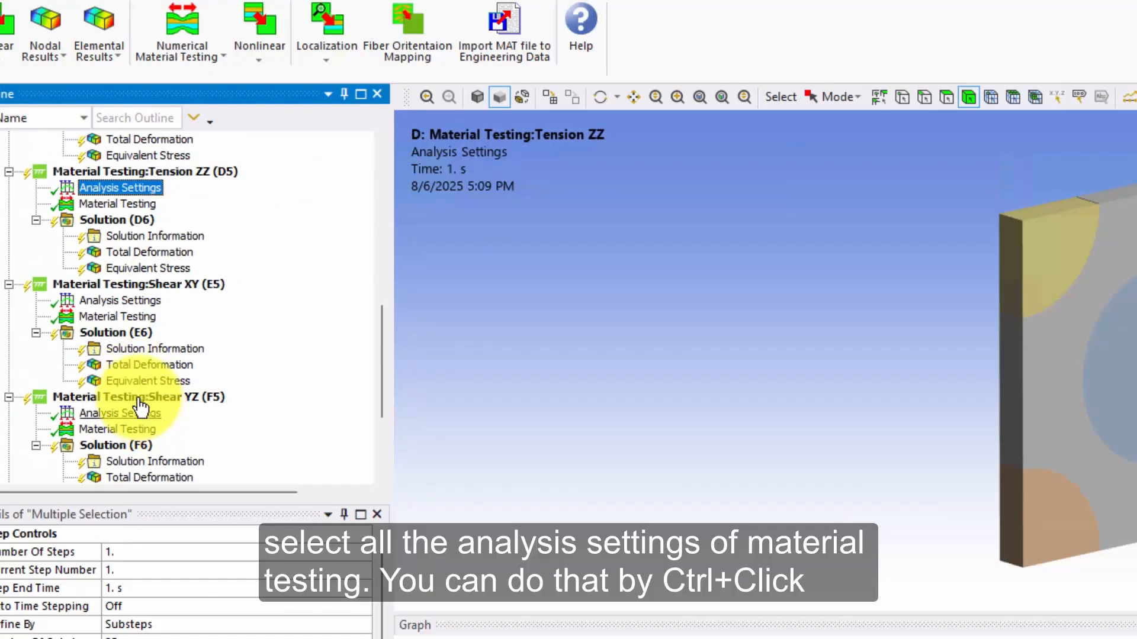
pyautogui.keyDown('ctrl'); pyautogui.click(119, 300); pyautogui.keyUp('ctrl')
pyautogui.scroll(-3, 160, 375)
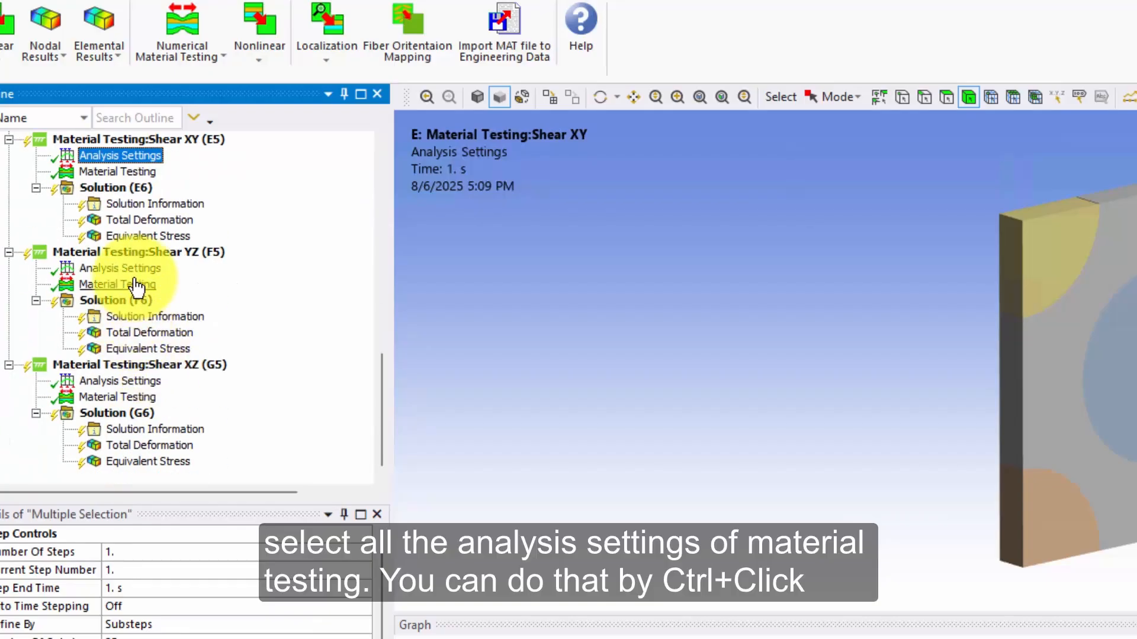
pyautogui.keyDown('ctrl'); pyautogui.click(122, 268); pyautogui.keyUp('ctrl')
pyautogui.keyDown('ctrl'); pyautogui.click(133, 382); pyautogui.keyUp('ctrl')
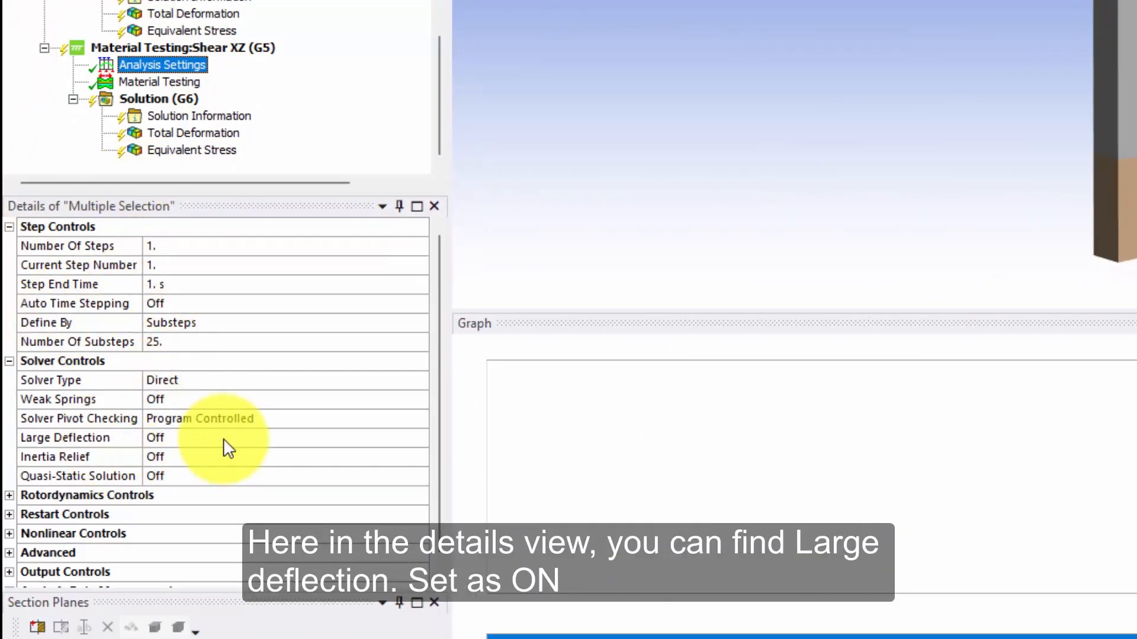
pyautogui.click(259, 439)
pyautogui.click(420, 443)
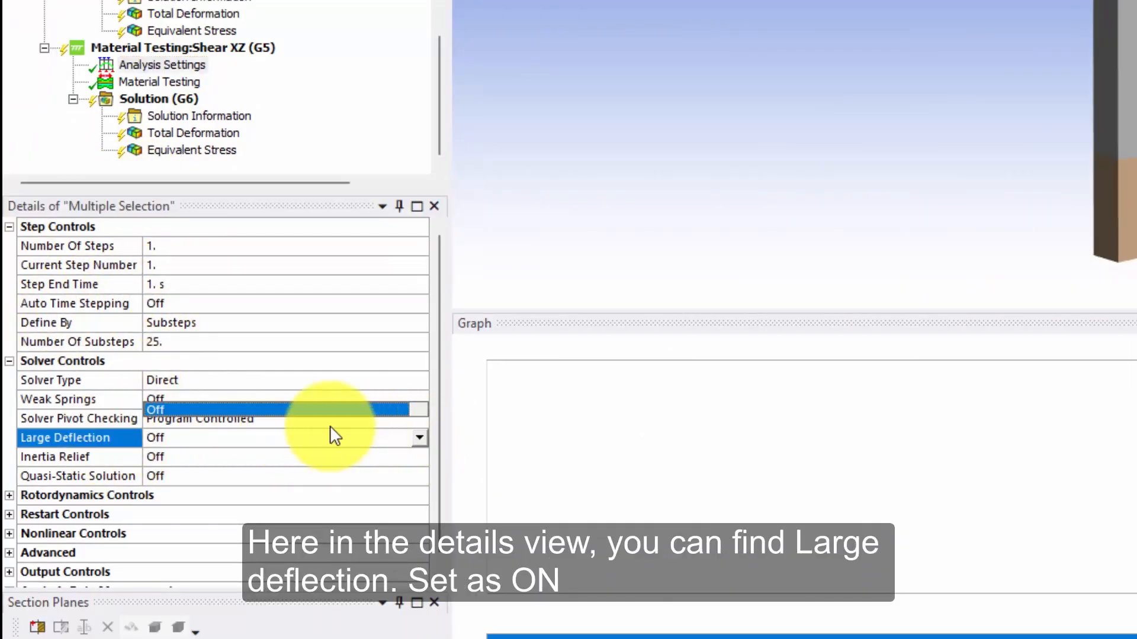
pyautogui.click(285, 413)
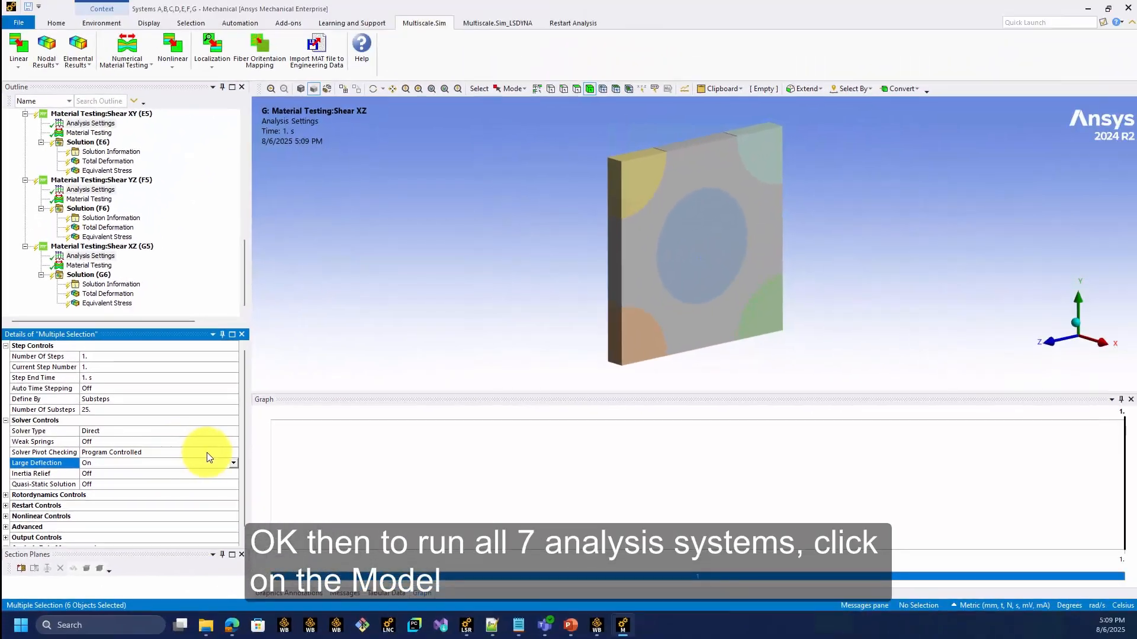
# Step: Solve all seven analysis systems together from the model level
pyautogui.moveTo(328, 196); pyautogui.dragTo(322, 17)
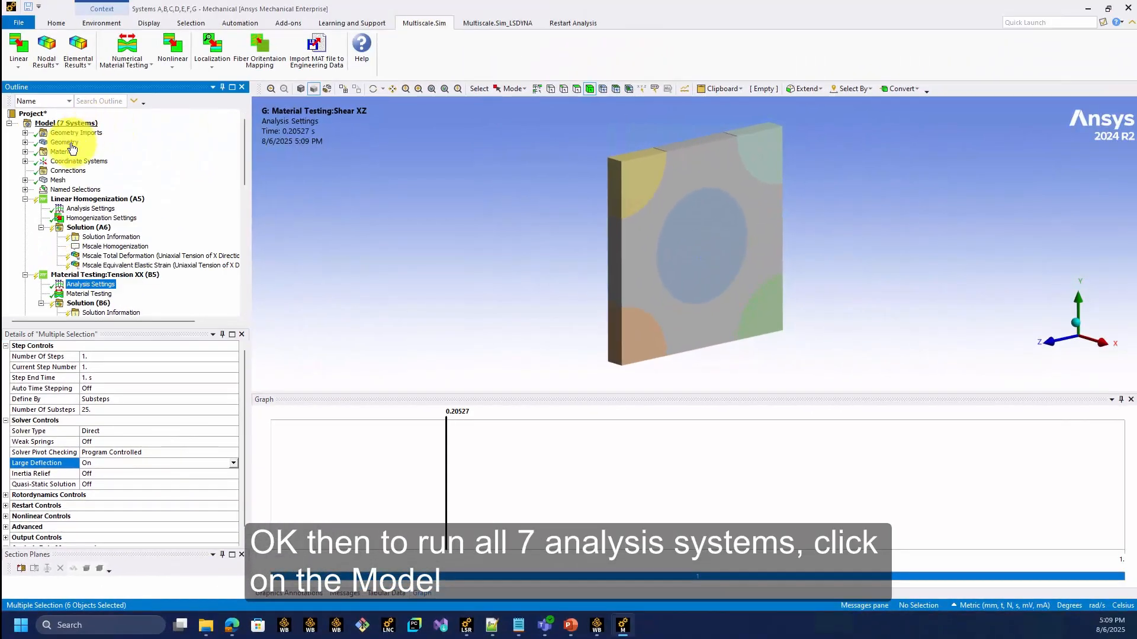
pyautogui.moveTo(247, 172); pyautogui.dragTo(224, 165)
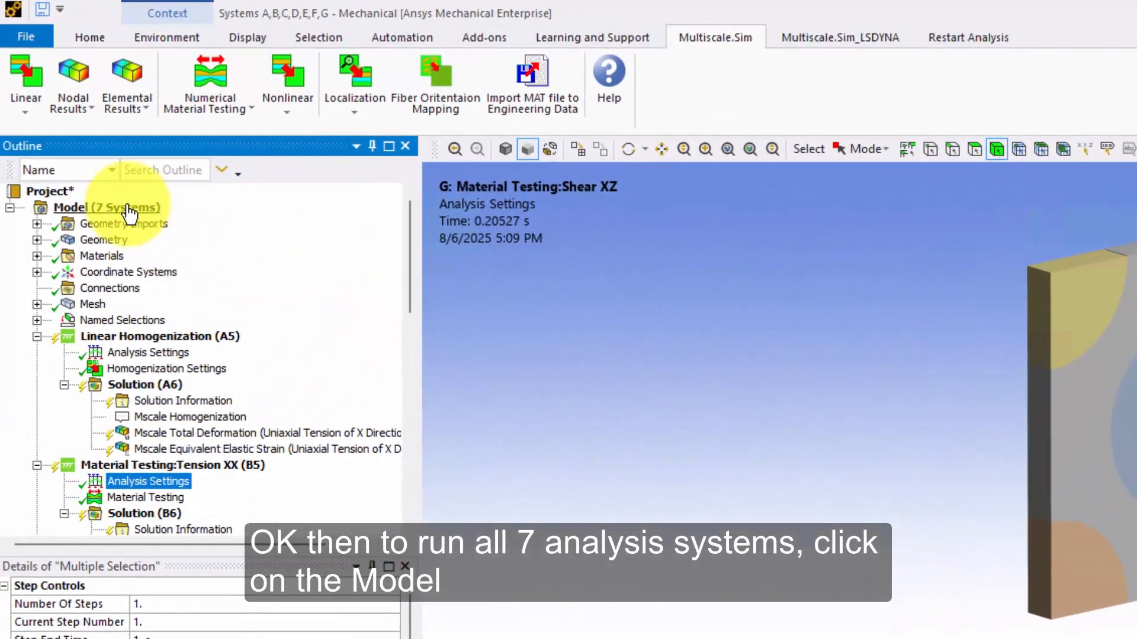
pyautogui.click(129, 209)
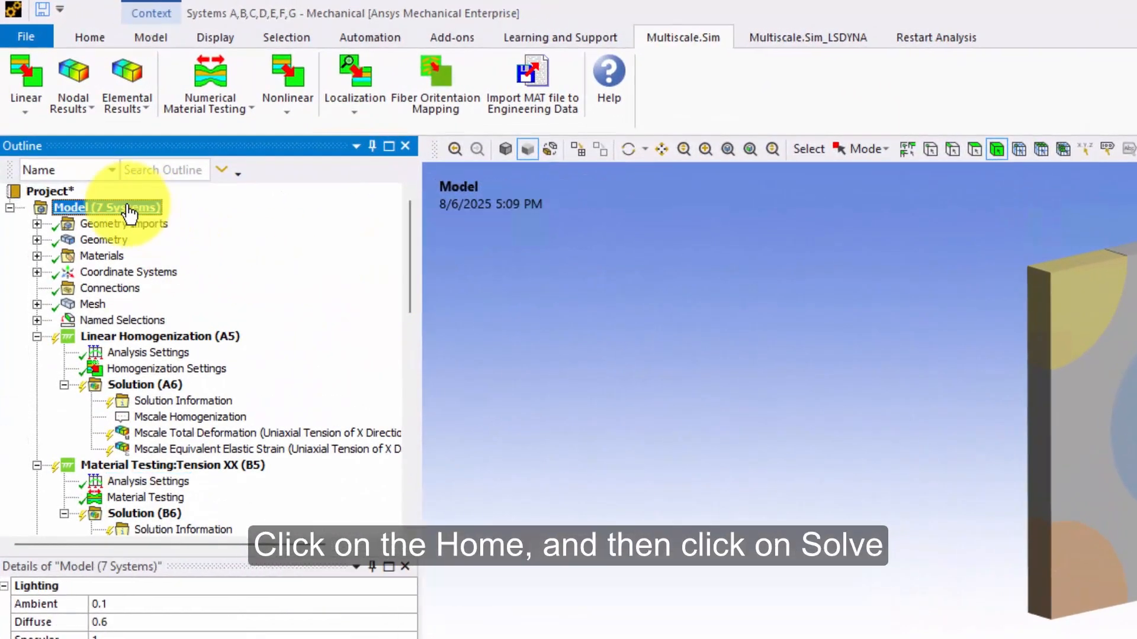
pyautogui.click(89, 35)
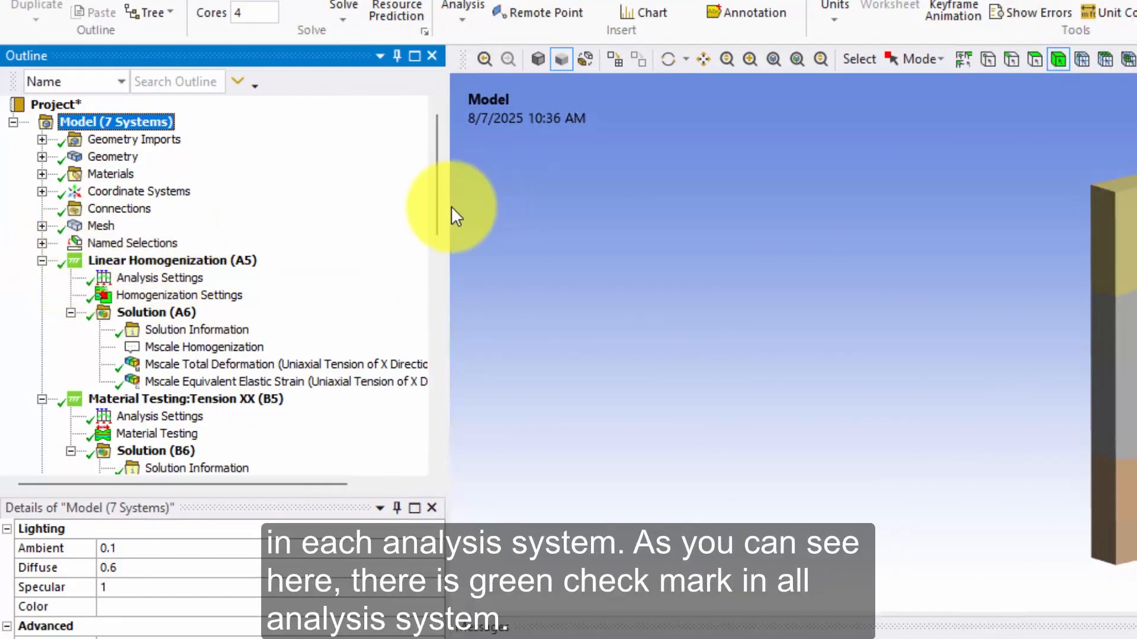
# Step: Examine the Mscale Homogenization result for Young's modulus, shear modulus, Poisson's ratio, density and the elastic matrix, and close its comment window
pyautogui.scroll(-1, 441, 214)
pyautogui.moveTo(441, 220); pyautogui.dragTo(431, 180)
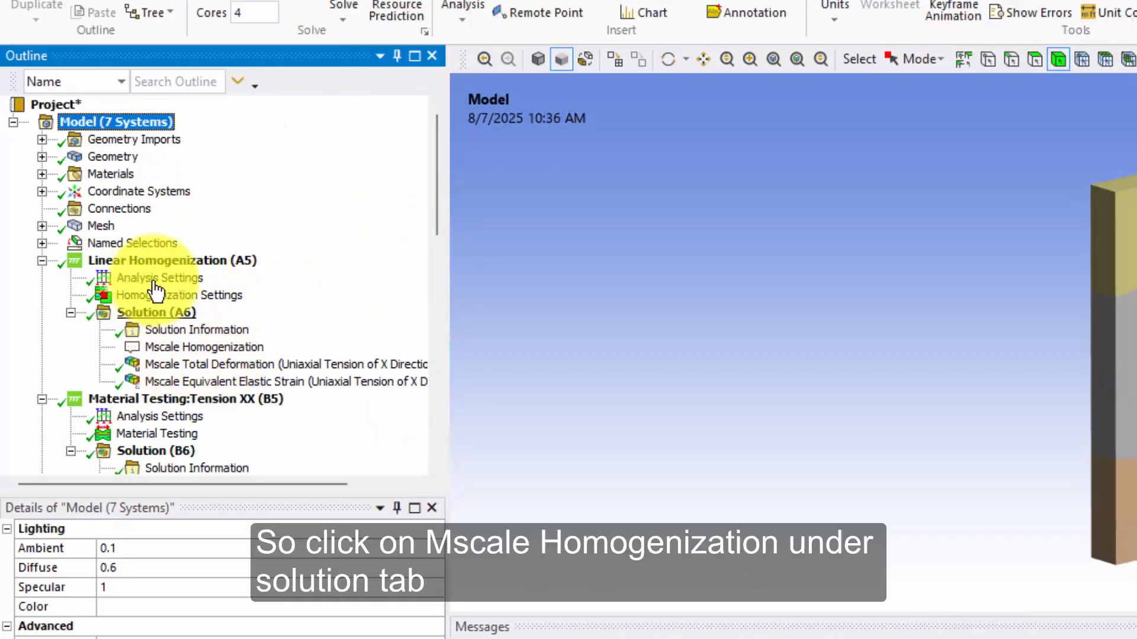
pyautogui.click(172, 347)
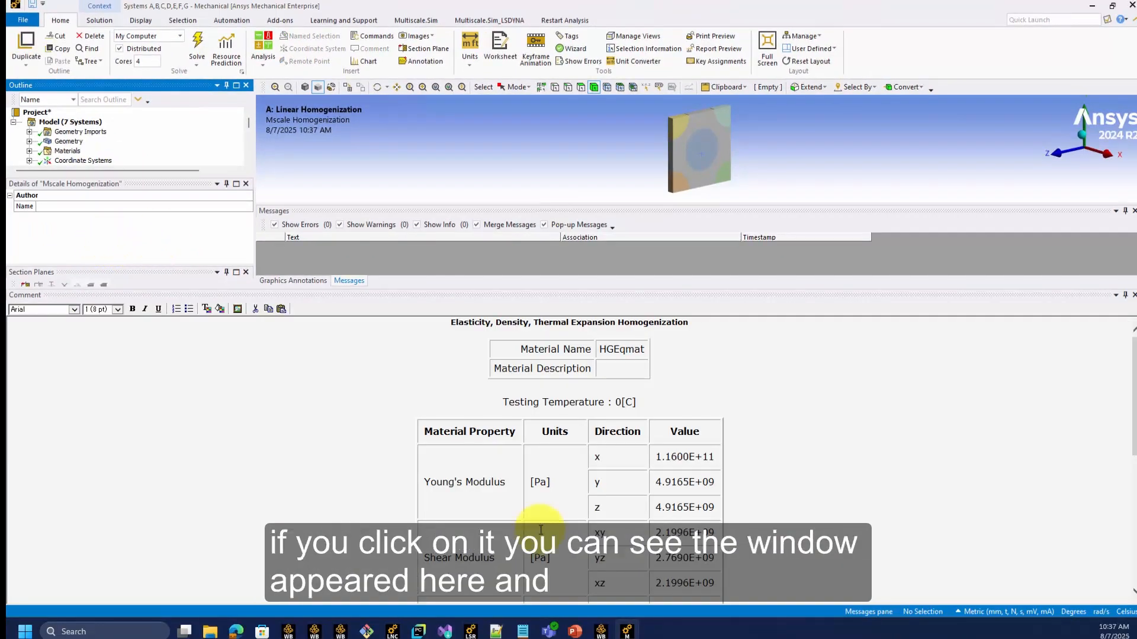
pyautogui.scroll(-1, 541, 530)
pyautogui.scroll(1, 538, 494)
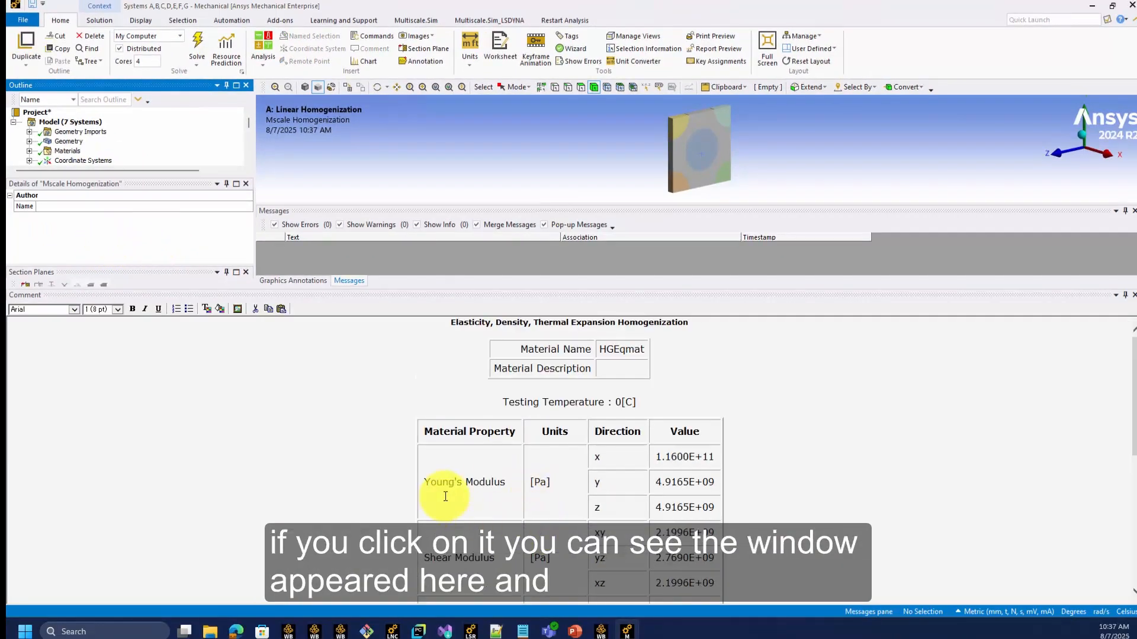
pyautogui.scroll(-4, 434, 500)
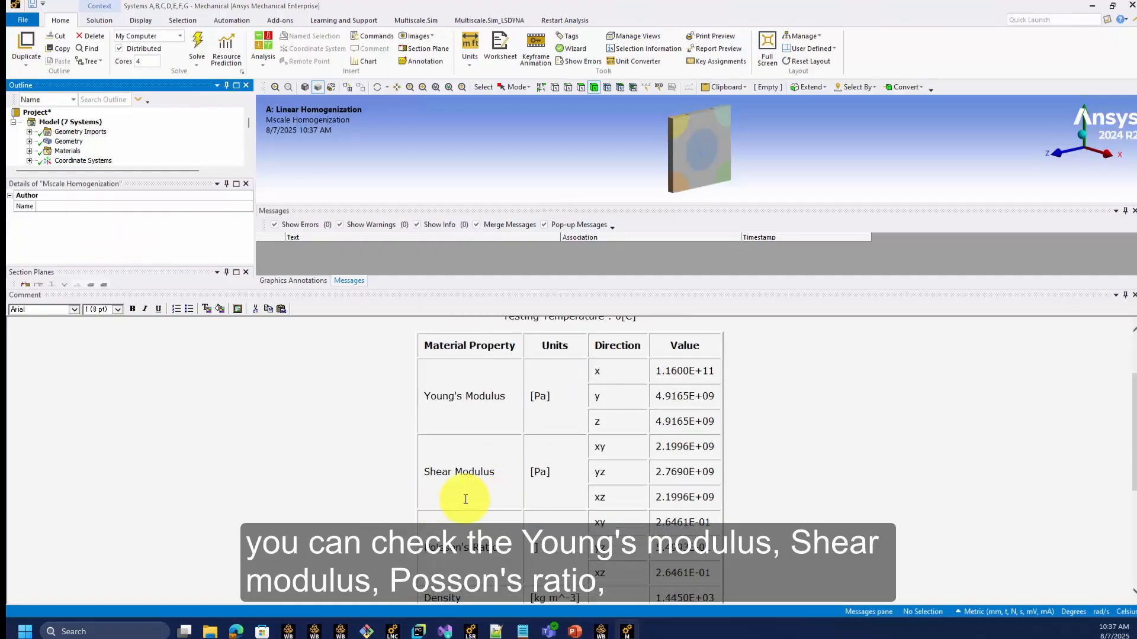
pyautogui.scroll(-1, 479, 510)
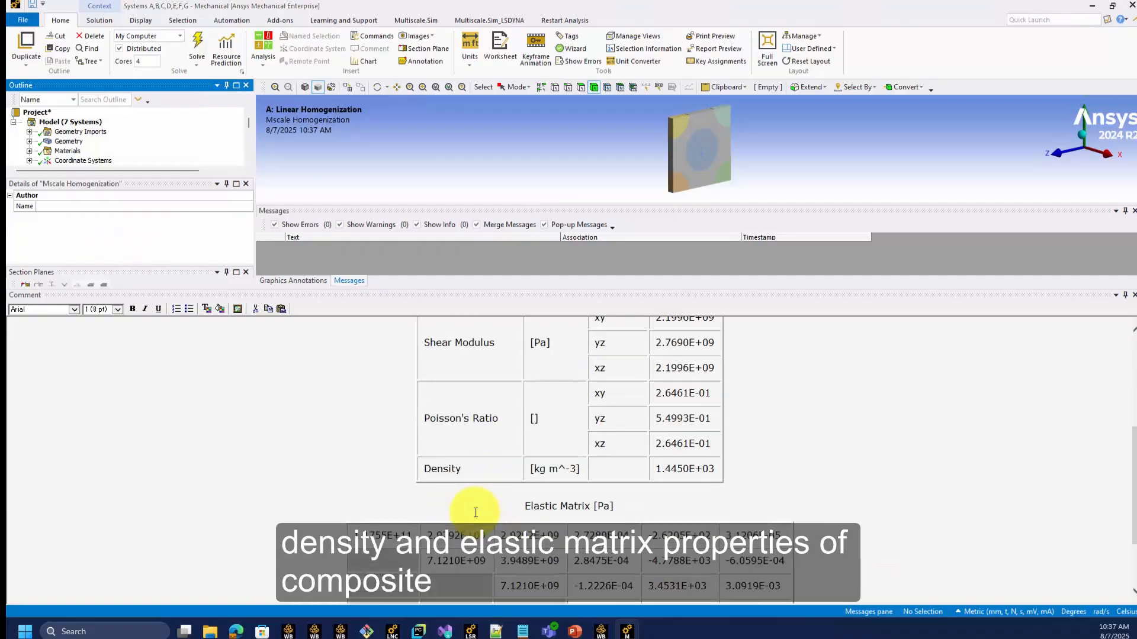
pyautogui.scroll(-3, 542, 538)
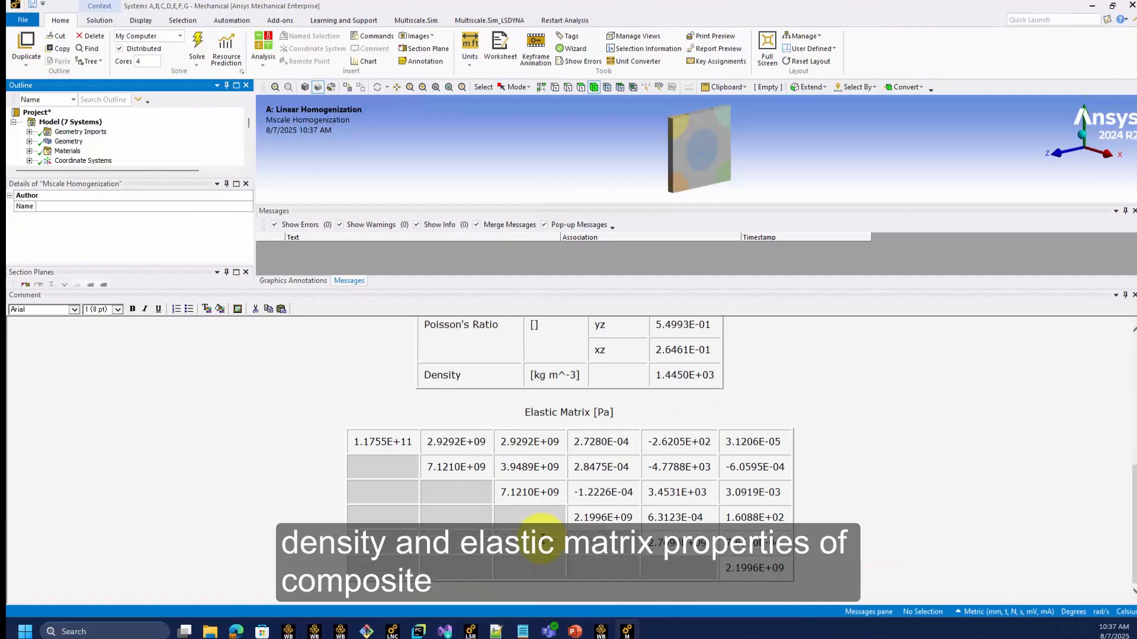
pyautogui.scroll(5, 542, 538)
pyautogui.scroll(3, 542, 538)
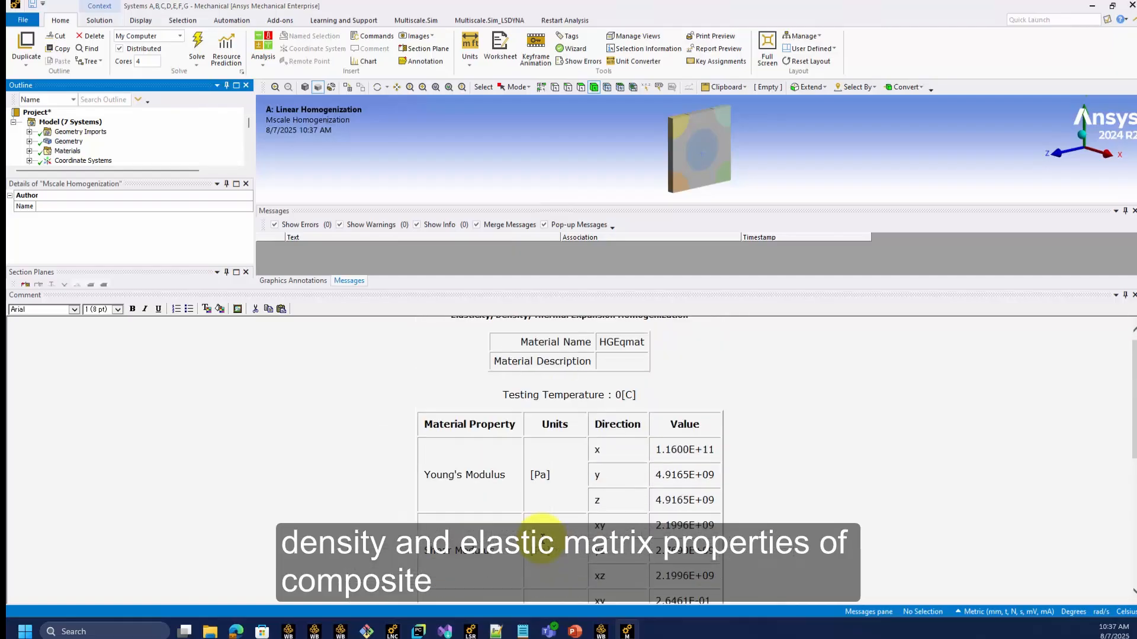
pyautogui.scroll(-2, 476, 493)
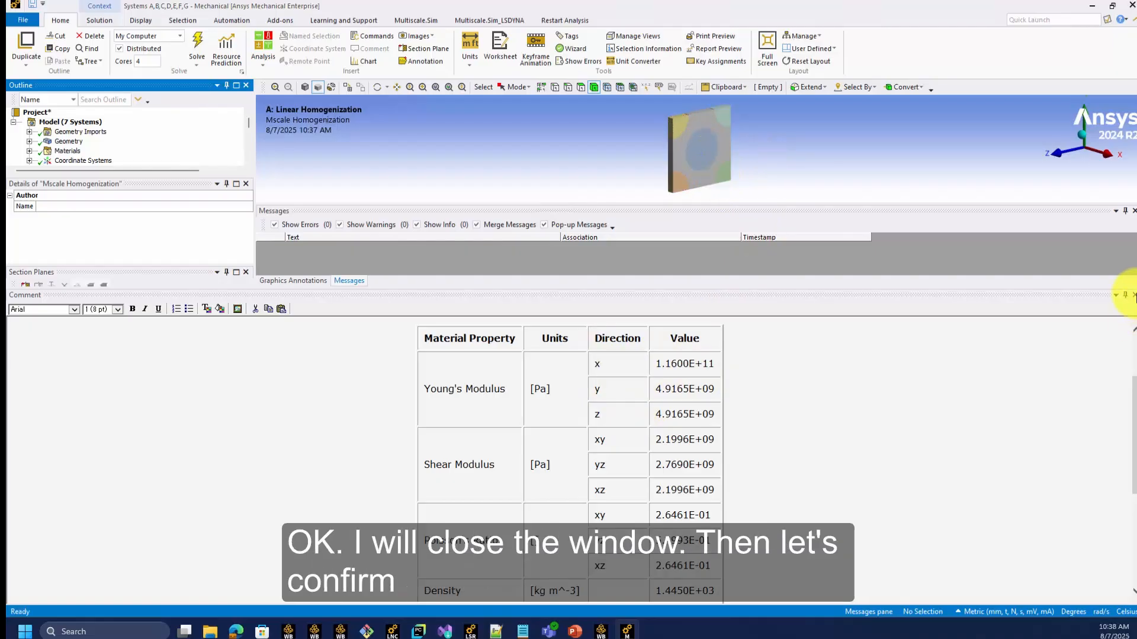
pyautogui.click(1134, 294)
# Step: Add a Macro Response Result to the solution of the Tension XX material testing system
pyautogui.scroll(-3, 155, 204)
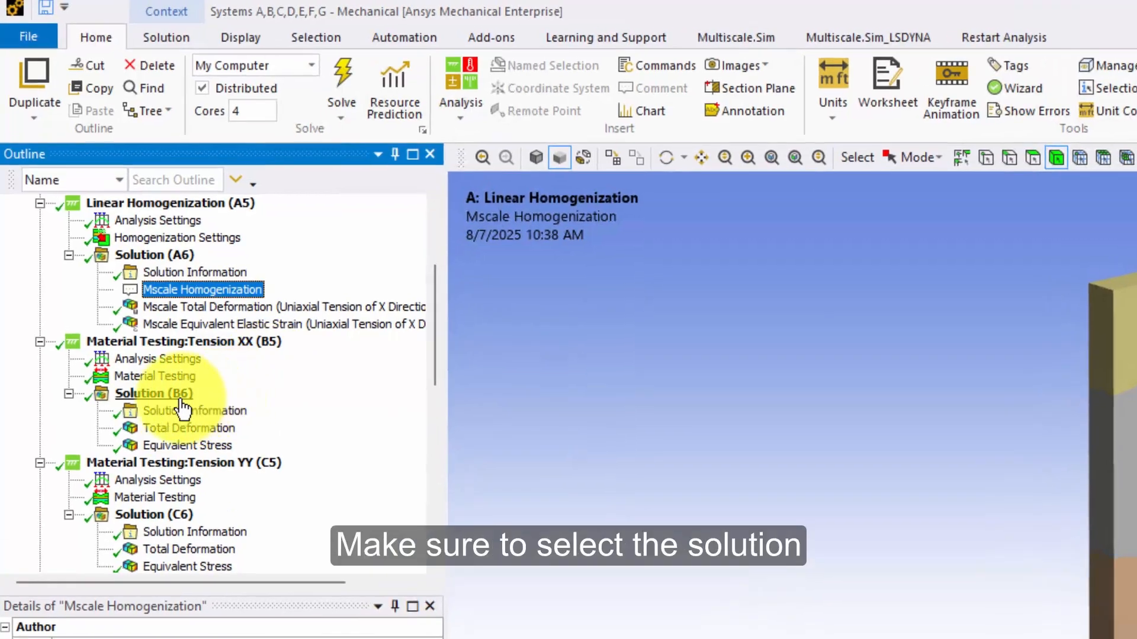
pyautogui.click(173, 397)
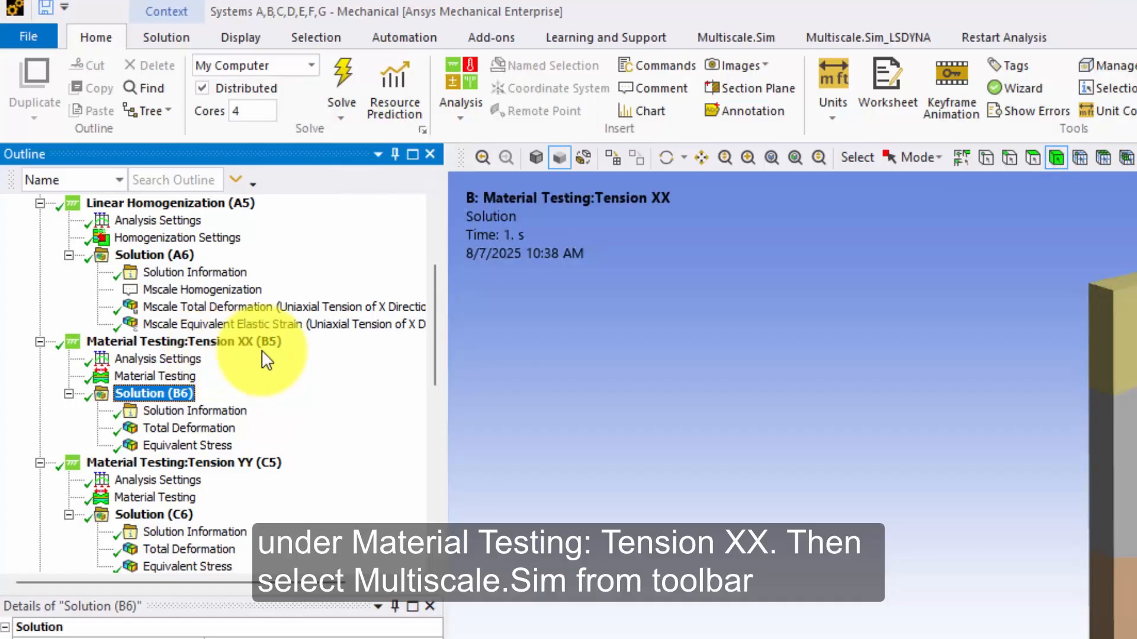
pyautogui.click(733, 34)
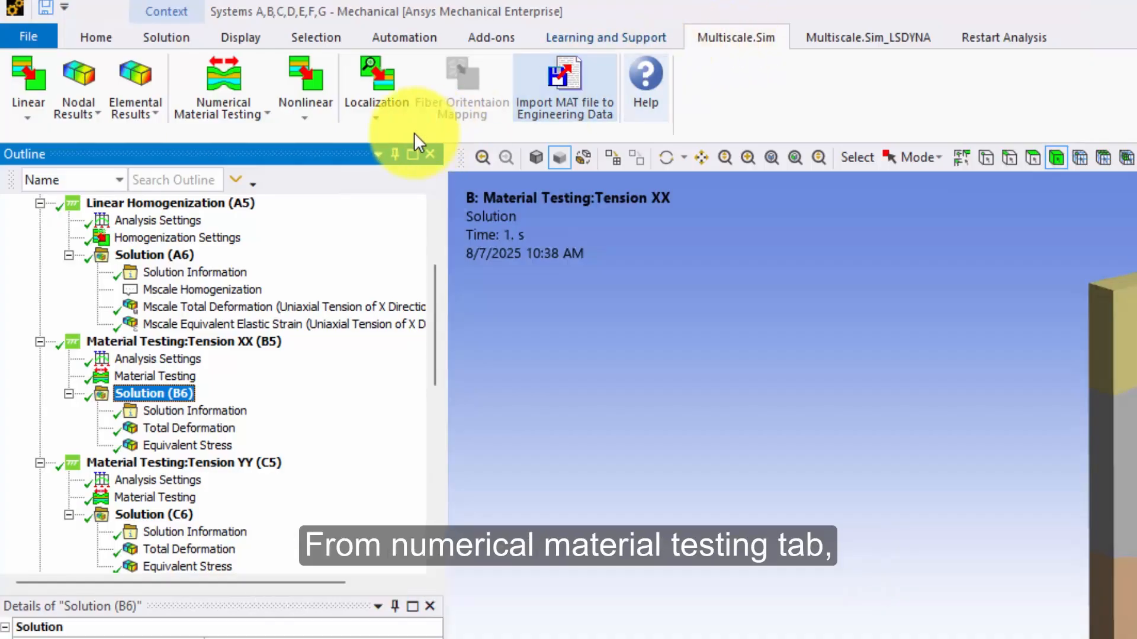
pyautogui.click(261, 116)
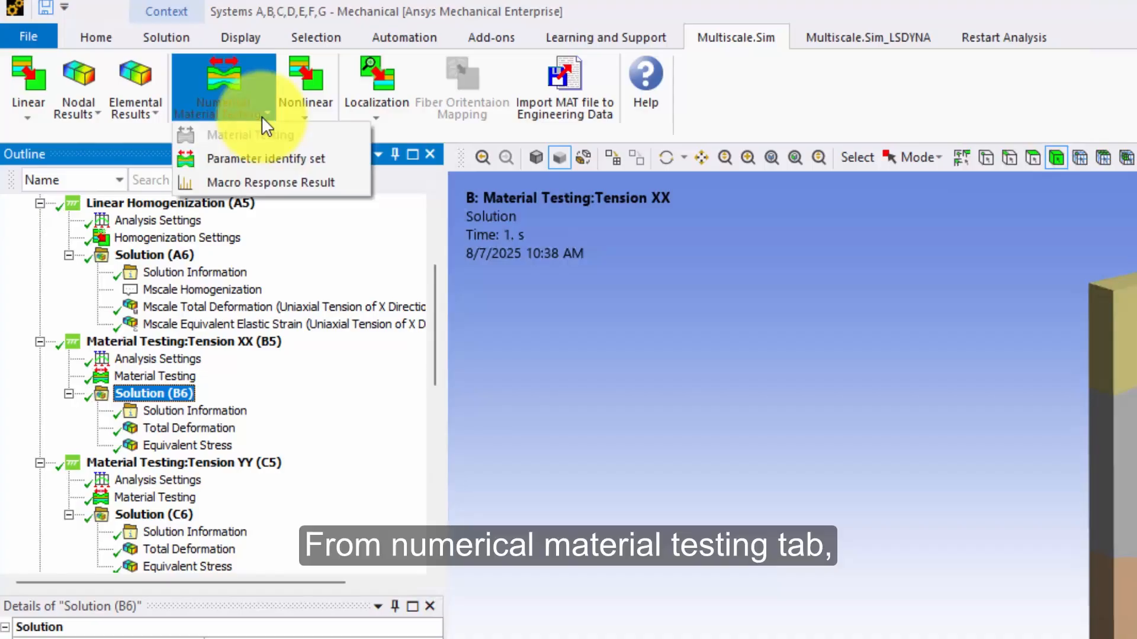
pyautogui.click(236, 185)
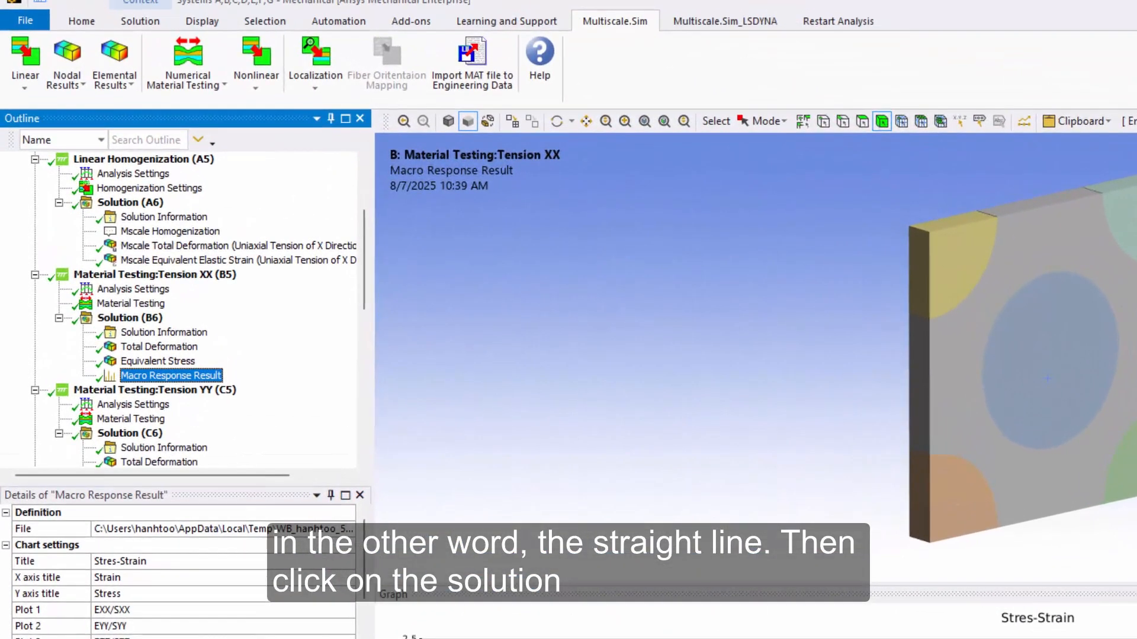
# Step: Add a Macro Response Result to the solution of the Tension YY material testing system
pyautogui.scroll(-2, 151, 204)
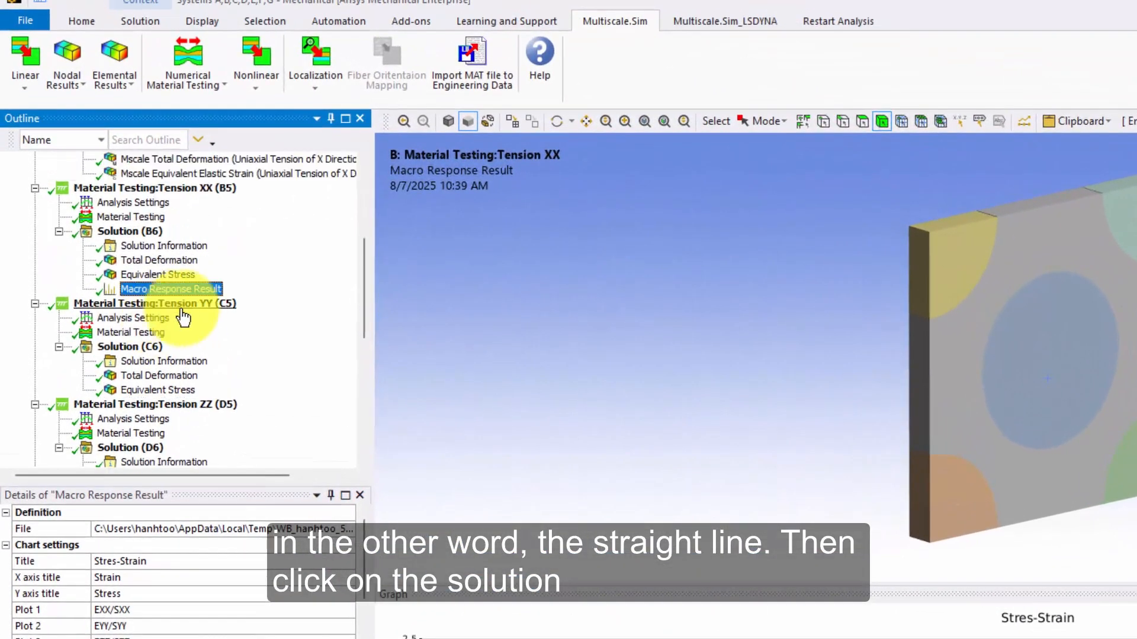
pyautogui.click(140, 345)
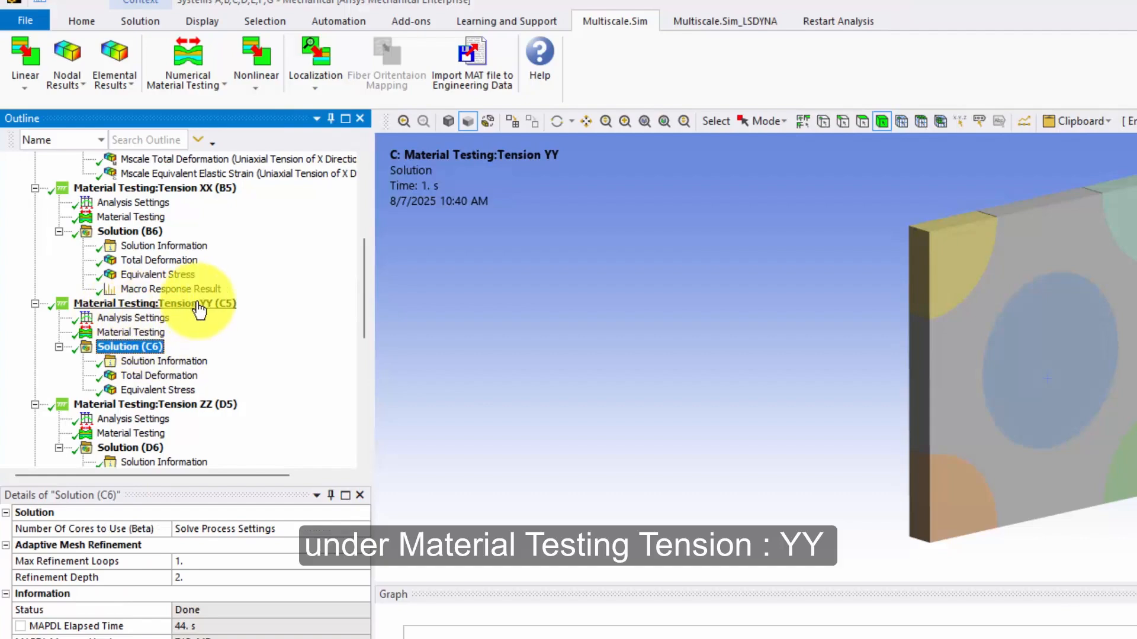
pyautogui.click(225, 86)
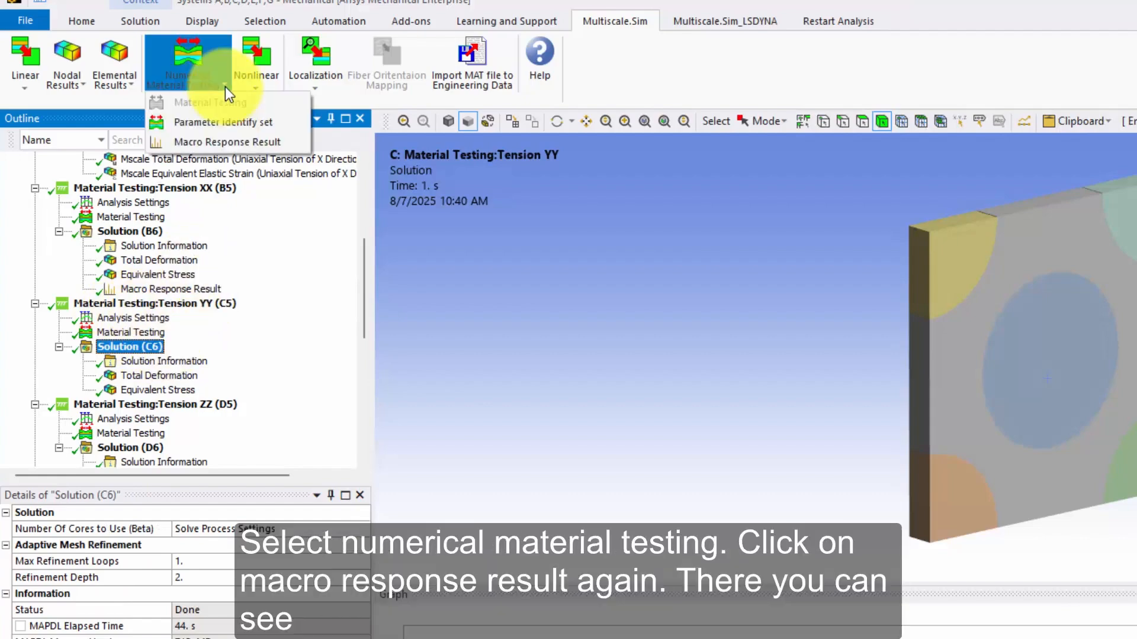
pyautogui.click(208, 143)
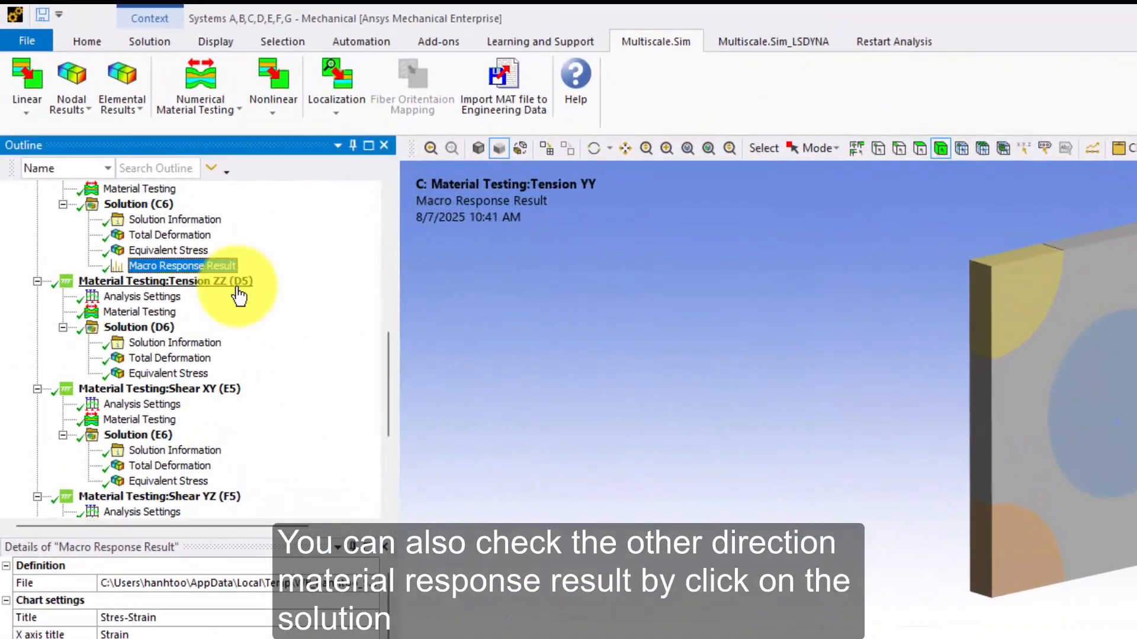
# Step: Add a Macro Response Result to the solutions of the Tension ZZ and Shear XY material testing systems
pyautogui.scroll(-2, 231, 442)
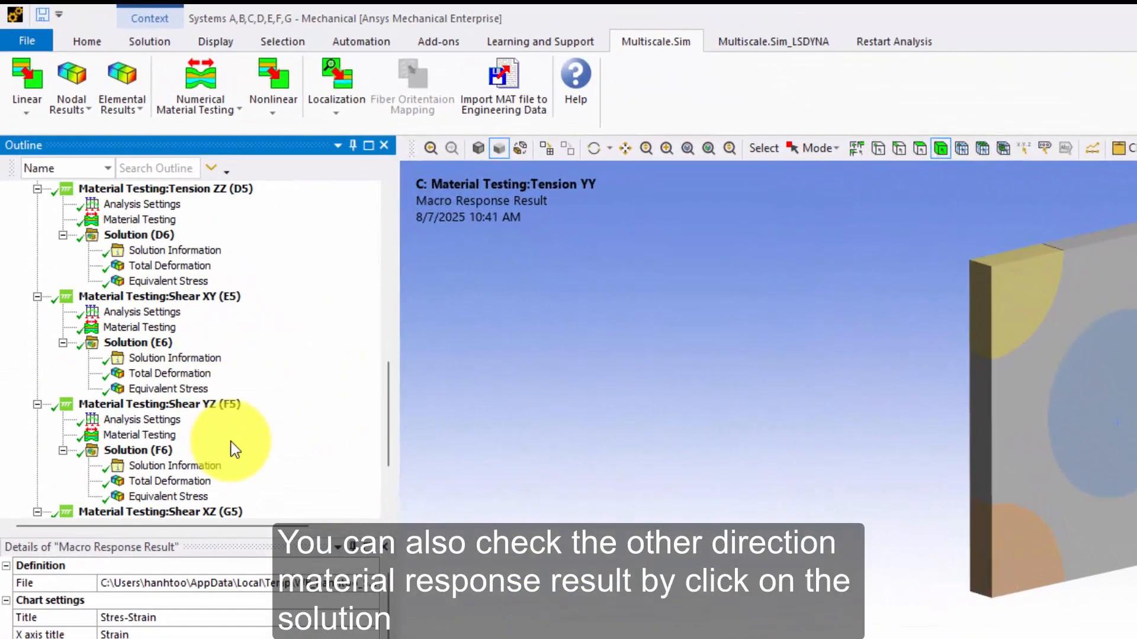
pyautogui.scroll(3, 216, 447)
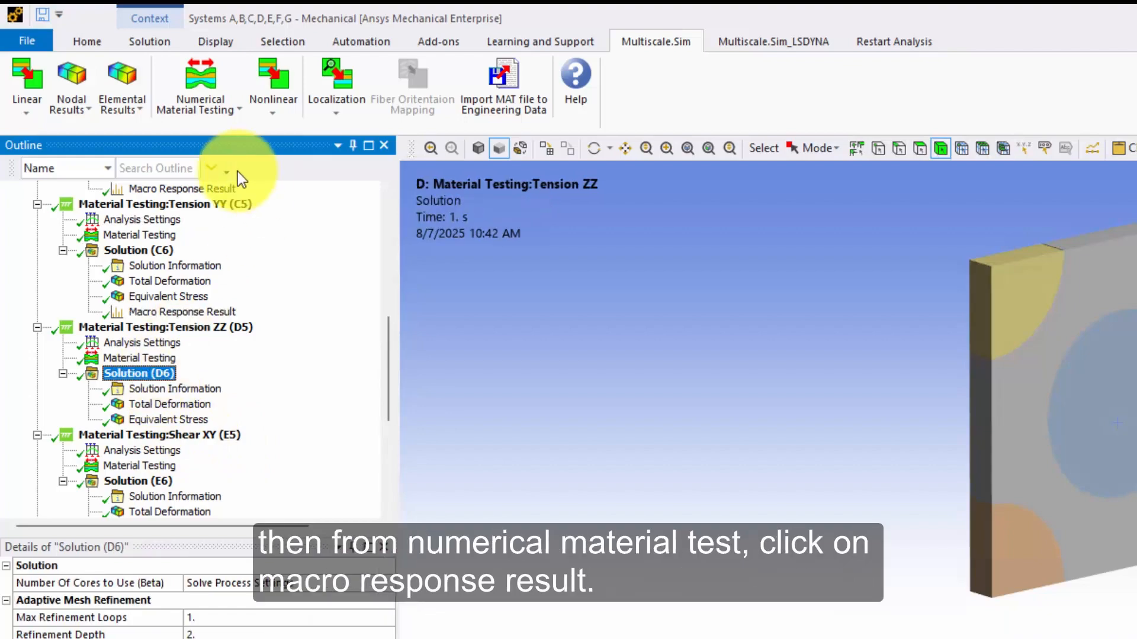
pyautogui.click(216, 110)
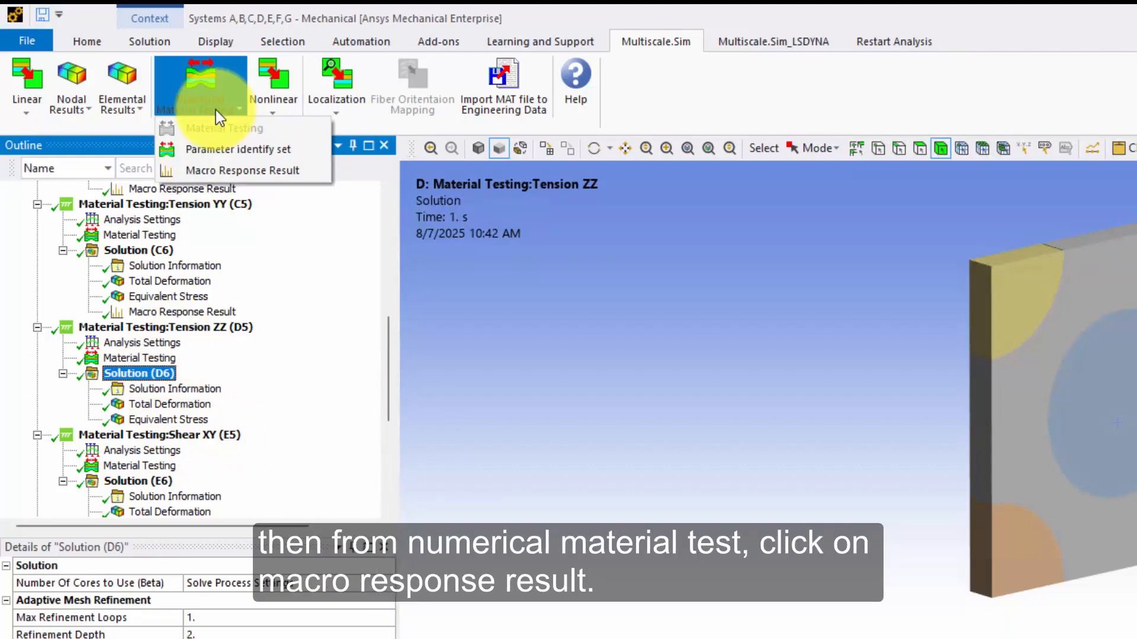
pyautogui.click(208, 170)
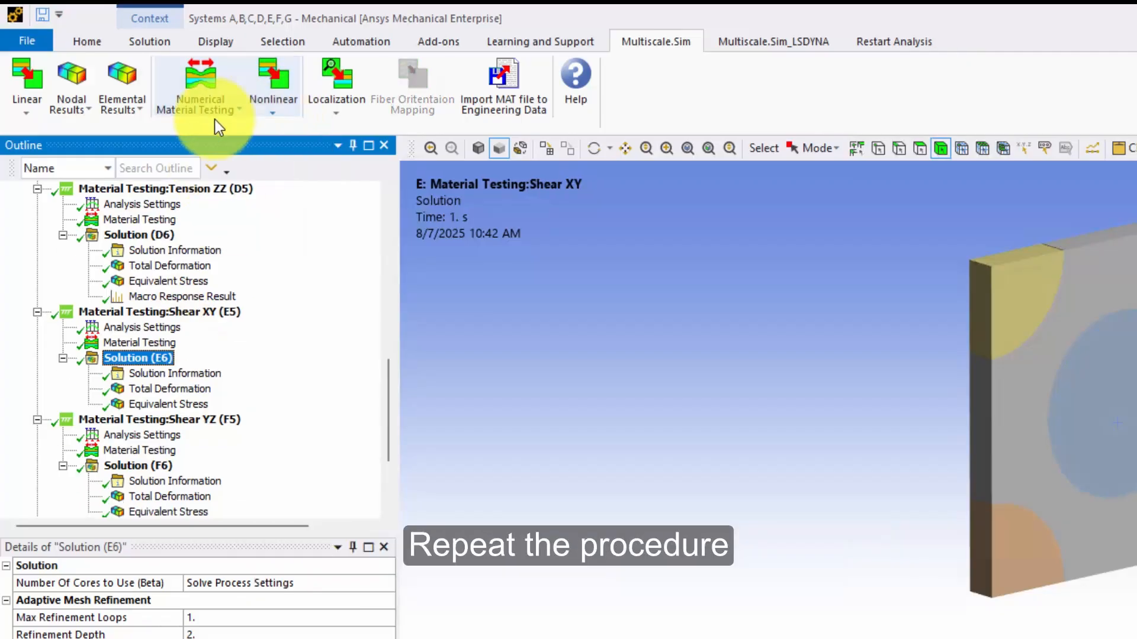
pyautogui.click(217, 112)
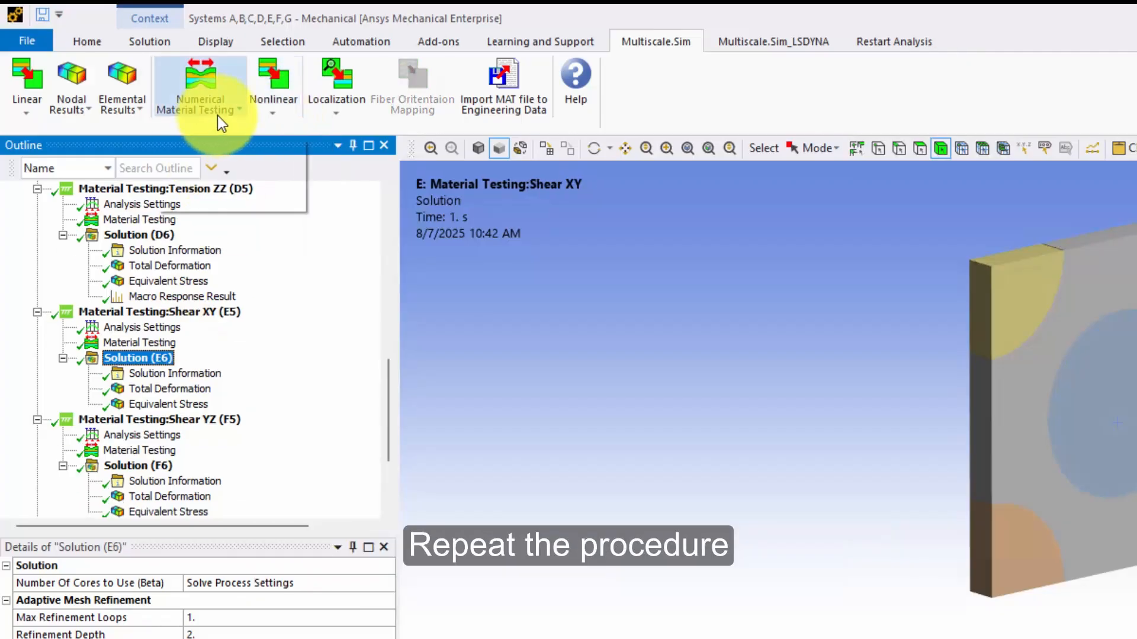
pyautogui.click(226, 171)
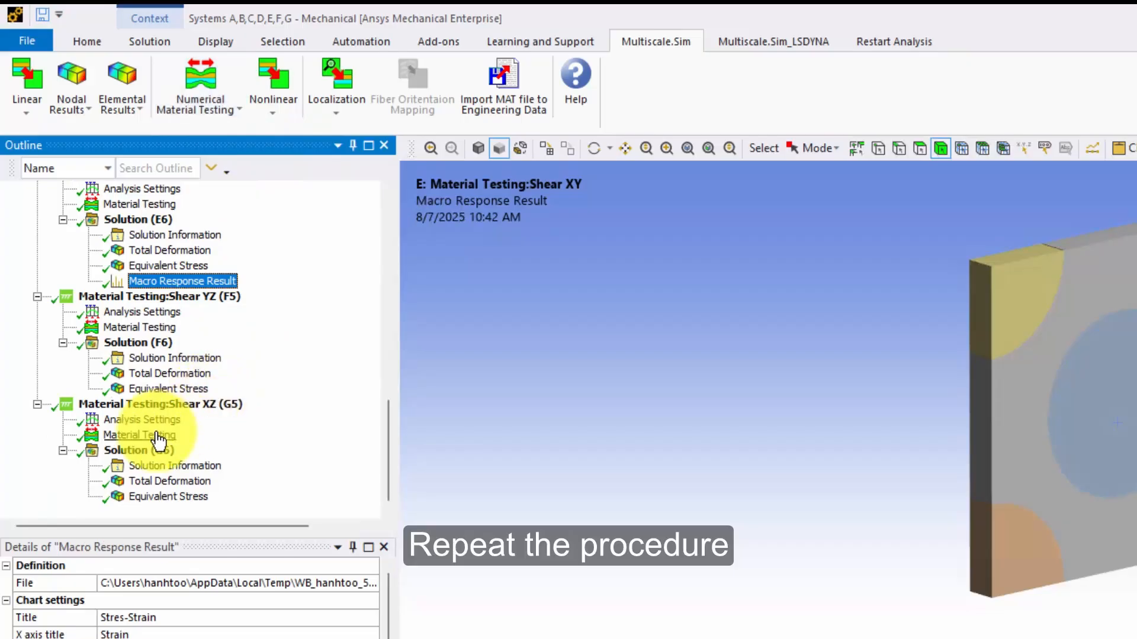
# Step: Add a Macro Response Result to the solutions of the Shear YZ and Shear XZ material testing systems
pyautogui.click(145, 346)
pyautogui.click(220, 113)
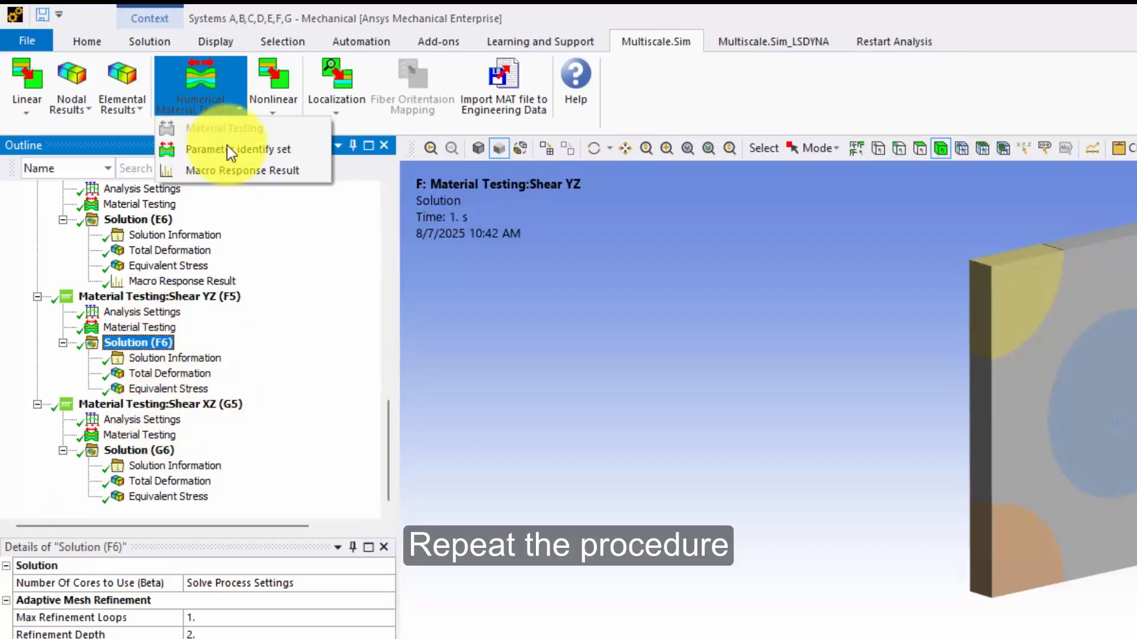
pyautogui.click(226, 171)
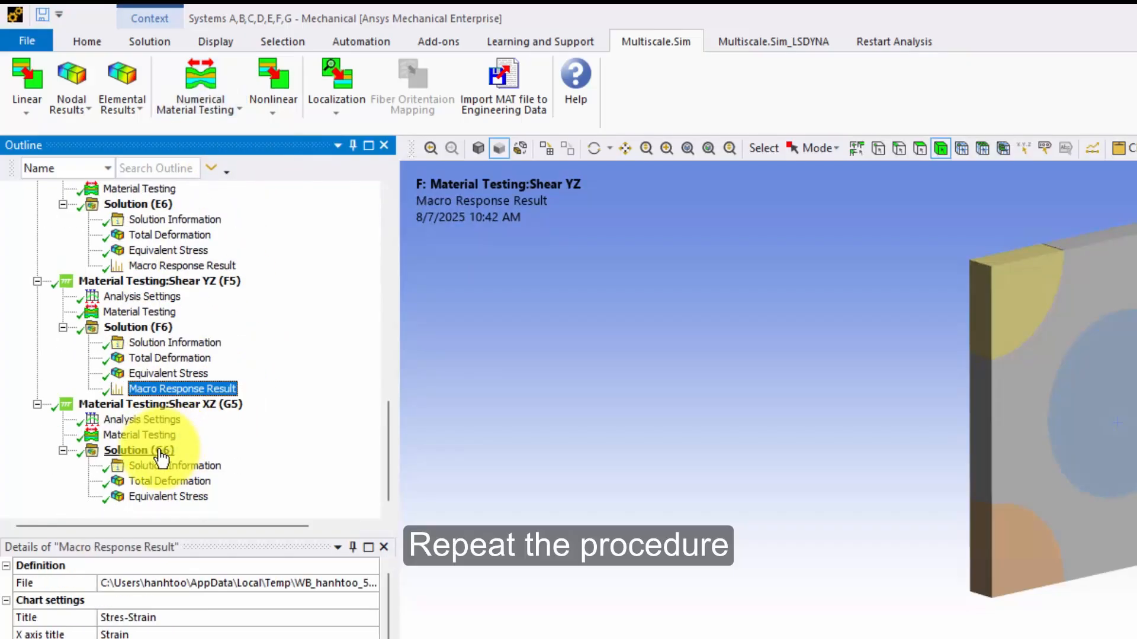
pyautogui.click(162, 451)
pyautogui.click(221, 112)
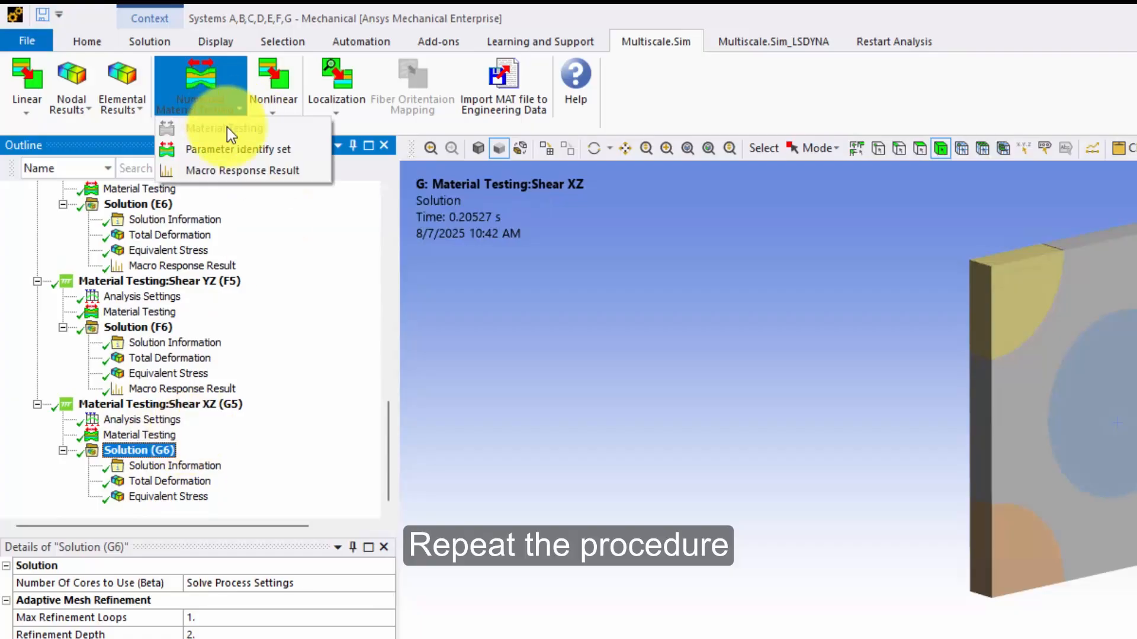
pyautogui.click(241, 171)
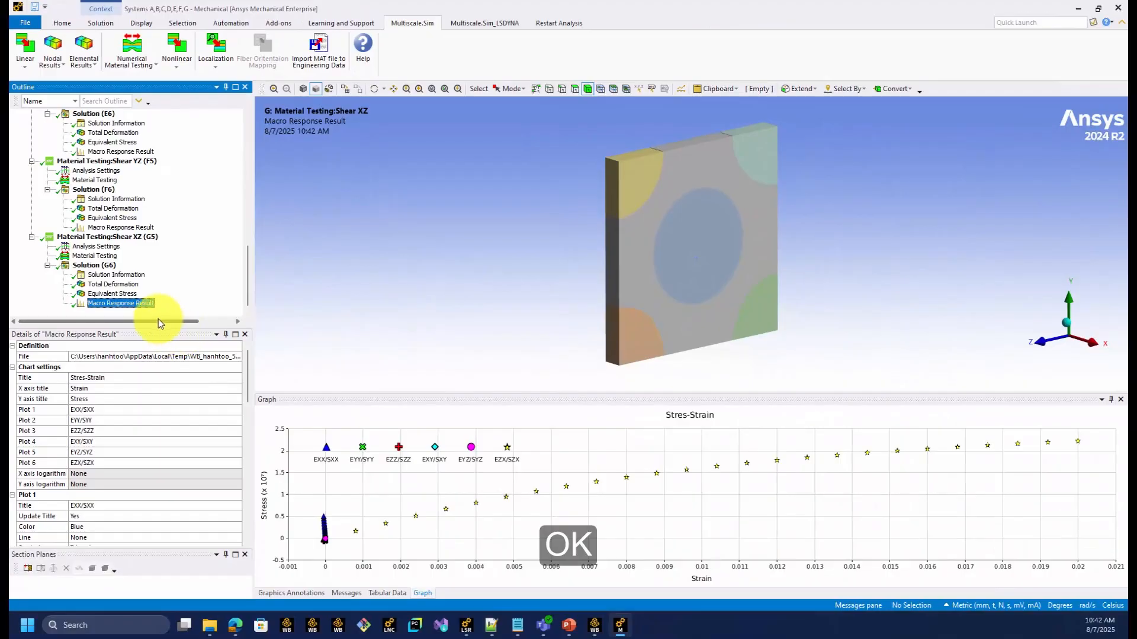
# Step: Review the stress-strain charts of the macro response results one by one, from Shear YZ back to Tension XX
pyautogui.click(133, 228)
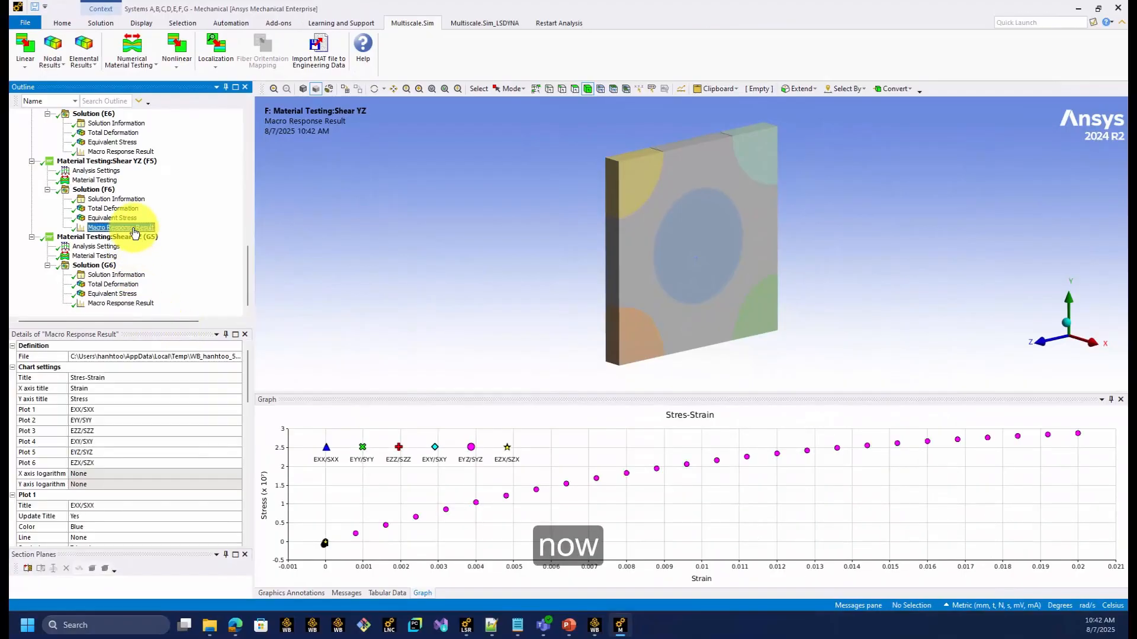
pyautogui.scroll(1, 129, 228)
pyautogui.click(126, 181)
pyautogui.scroll(2, 124, 171)
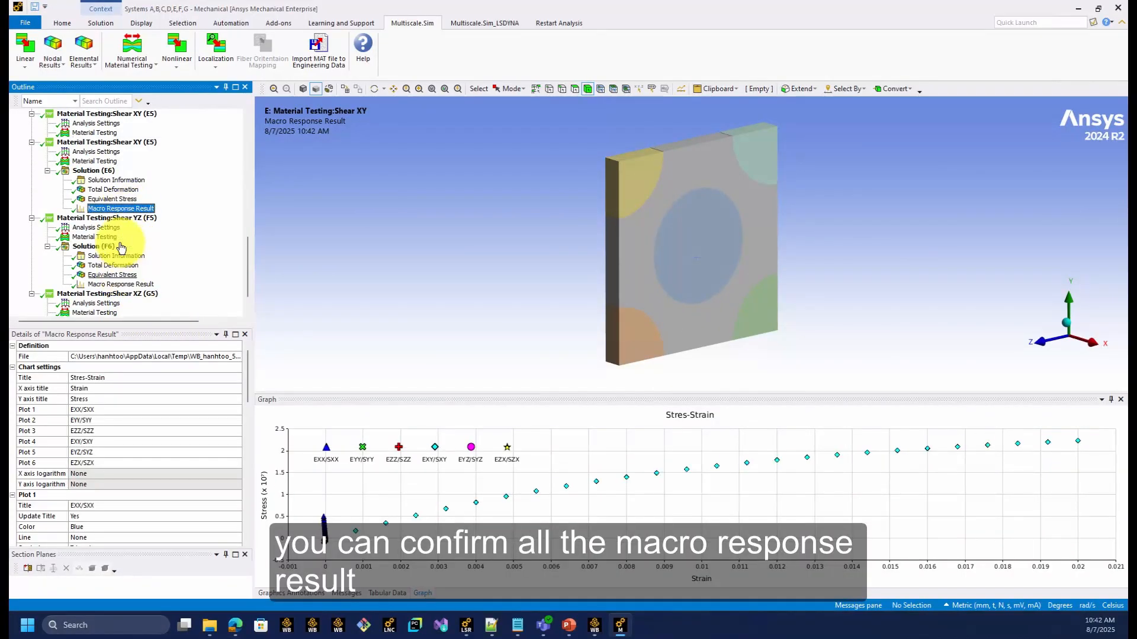
pyautogui.click(124, 161)
pyautogui.scroll(2, 122, 154)
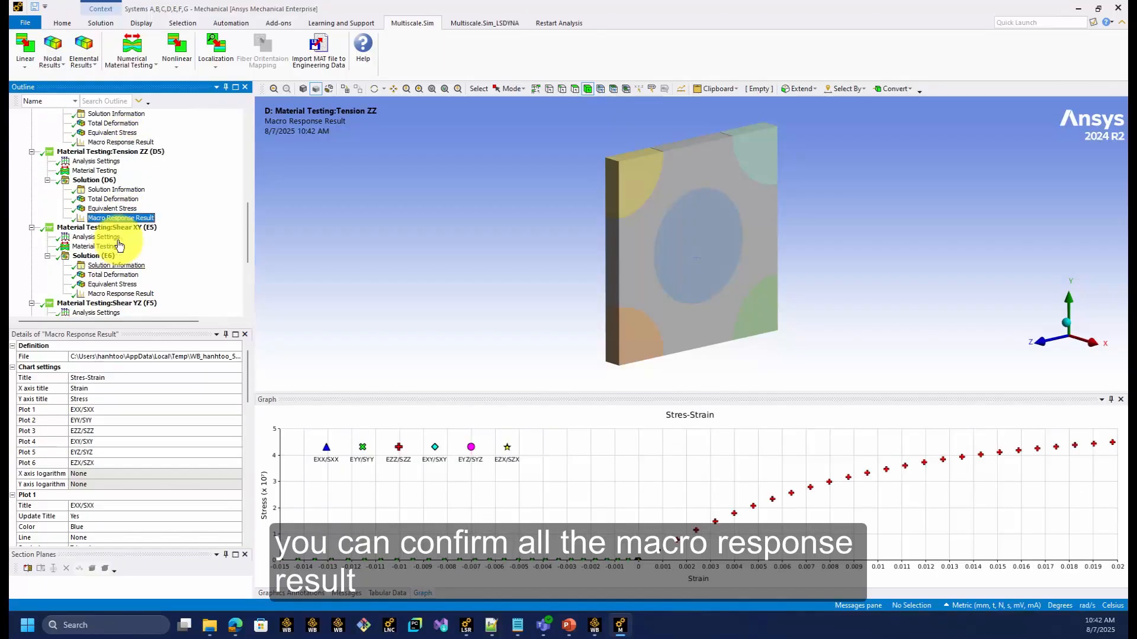
pyautogui.click(121, 143)
pyautogui.scroll(4, 120, 166)
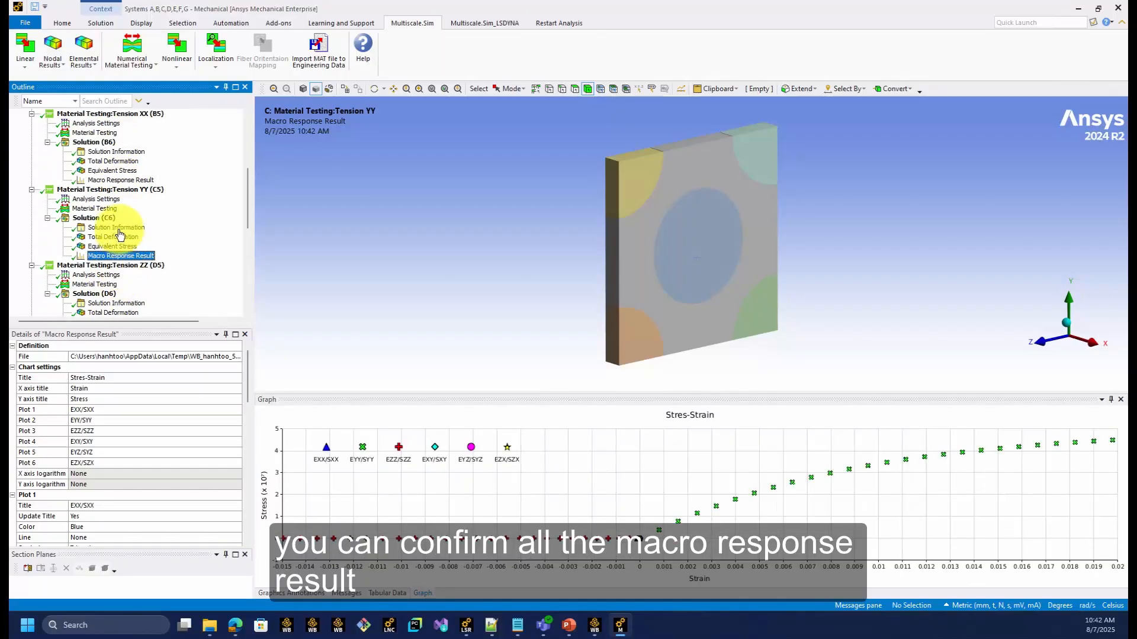
pyautogui.click(118, 181)
# Step: Insert nonlinear Homogenization Settings under the solution of the Tension XX material testing system
pyautogui.scroll(3, 148, 245)
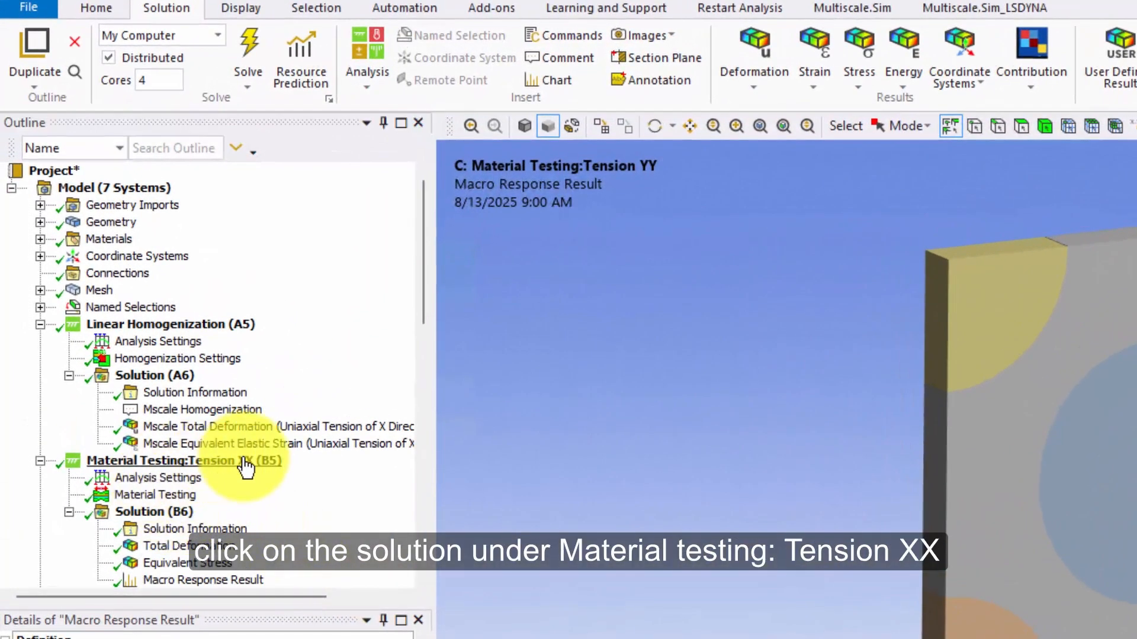
pyautogui.click(176, 513)
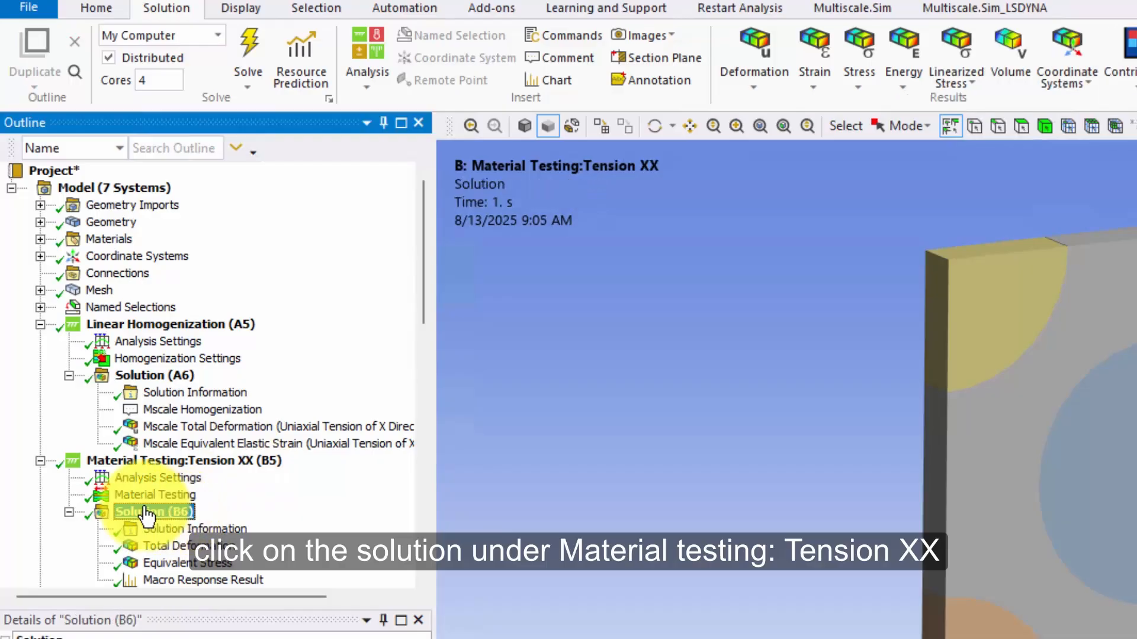
pyautogui.click(860, 13)
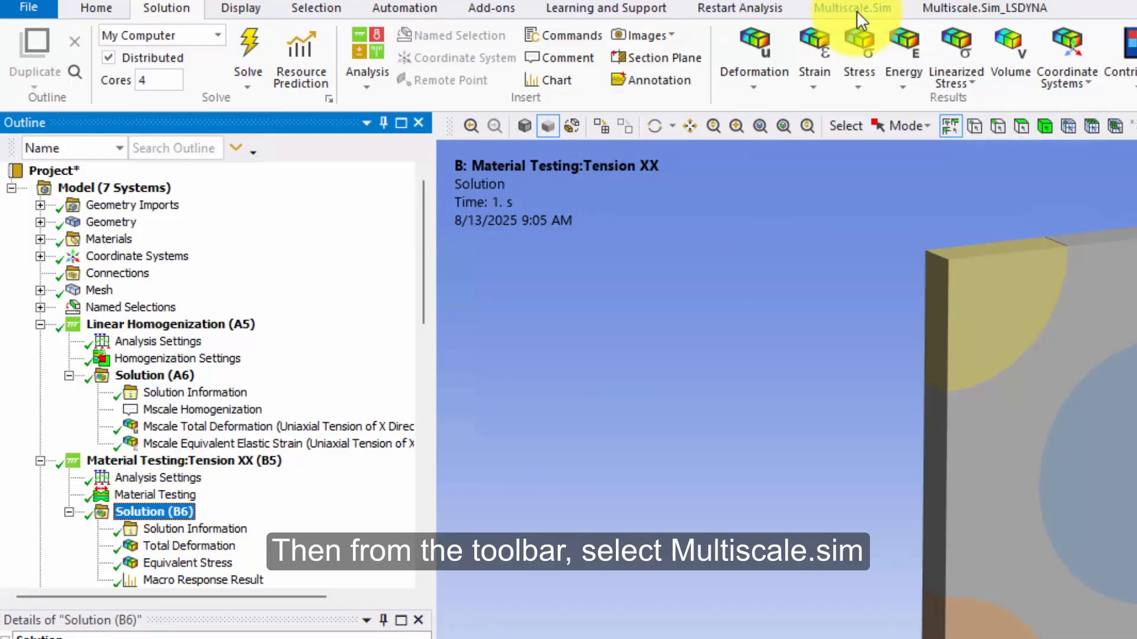
pyautogui.click(314, 84)
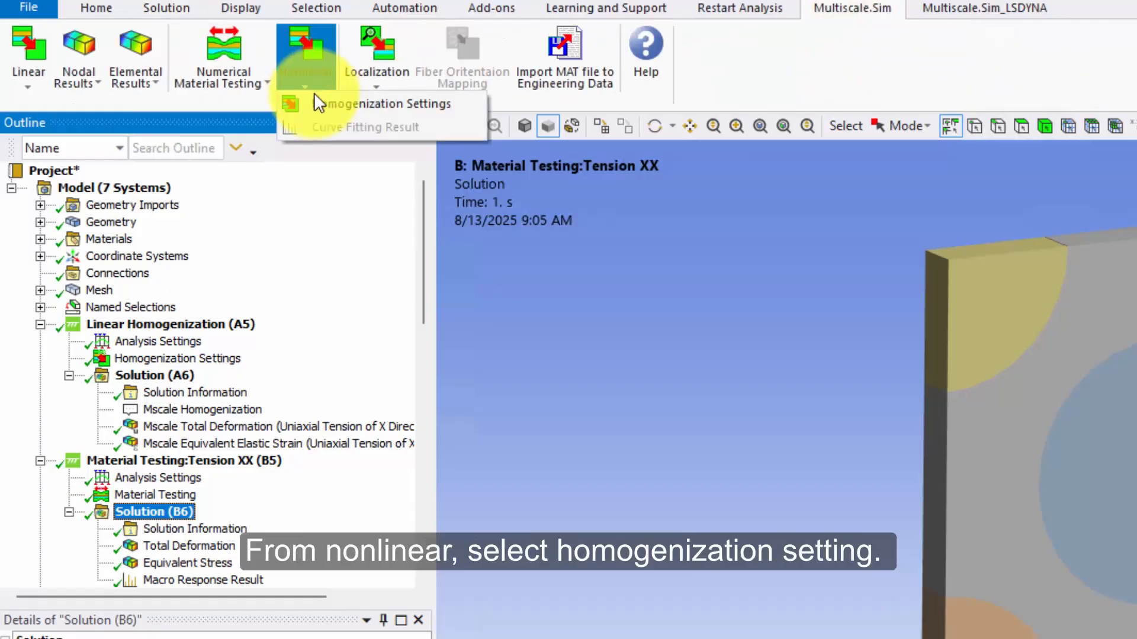
pyautogui.click(314, 98)
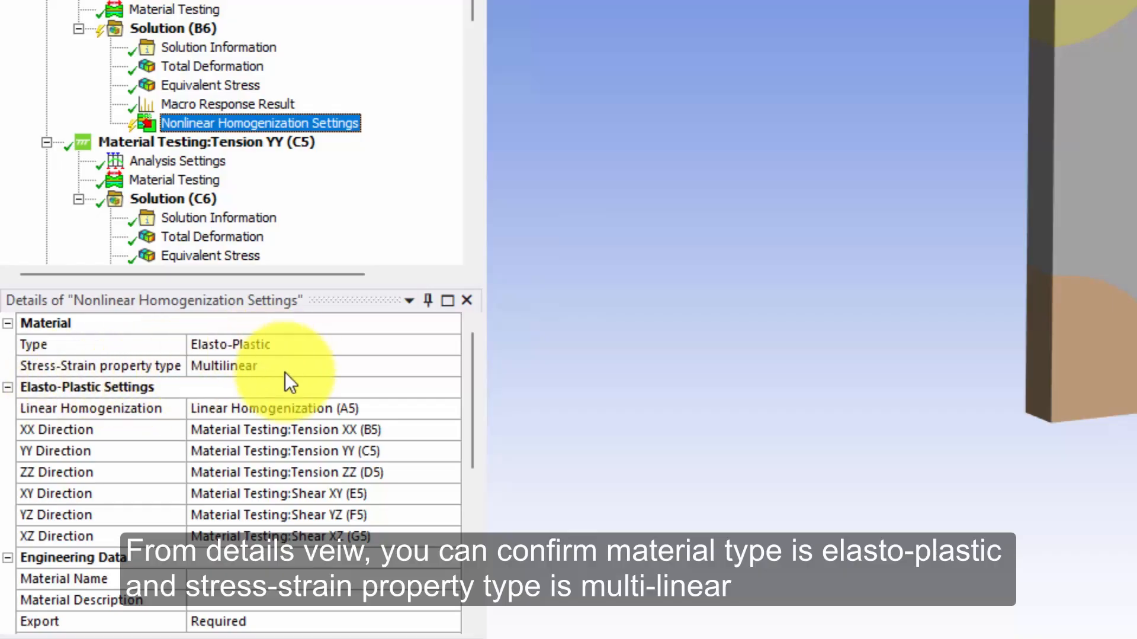
# Step: Generate the Nonlinear Homogenization Settings and add a Curve Fitting Result chart to them
pyautogui.rightClick(274, 130)
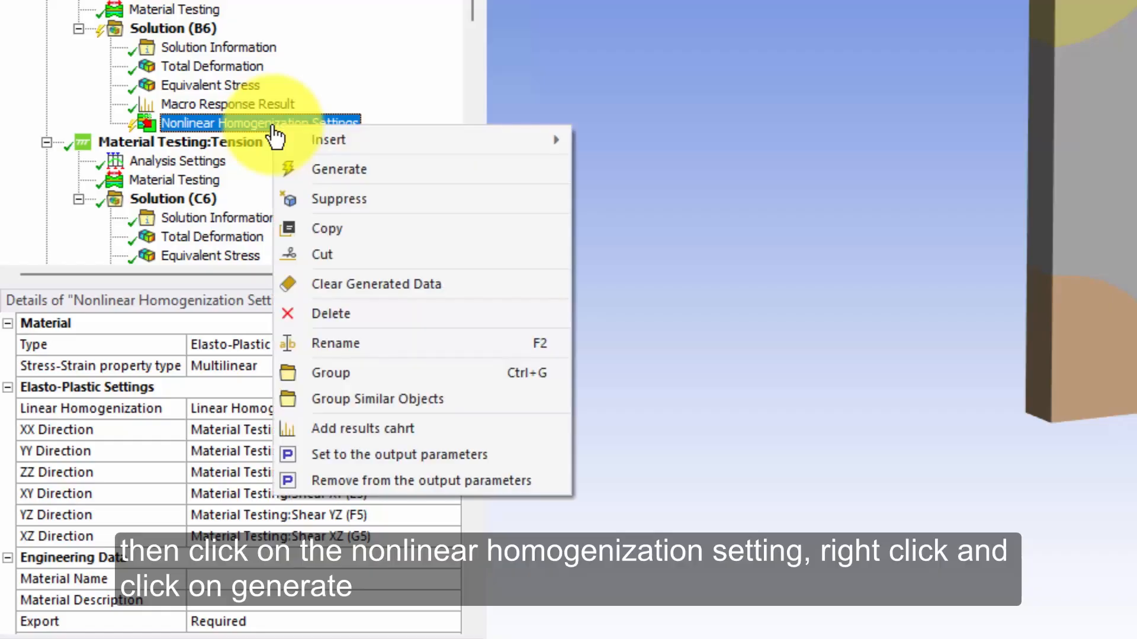
pyautogui.click(342, 172)
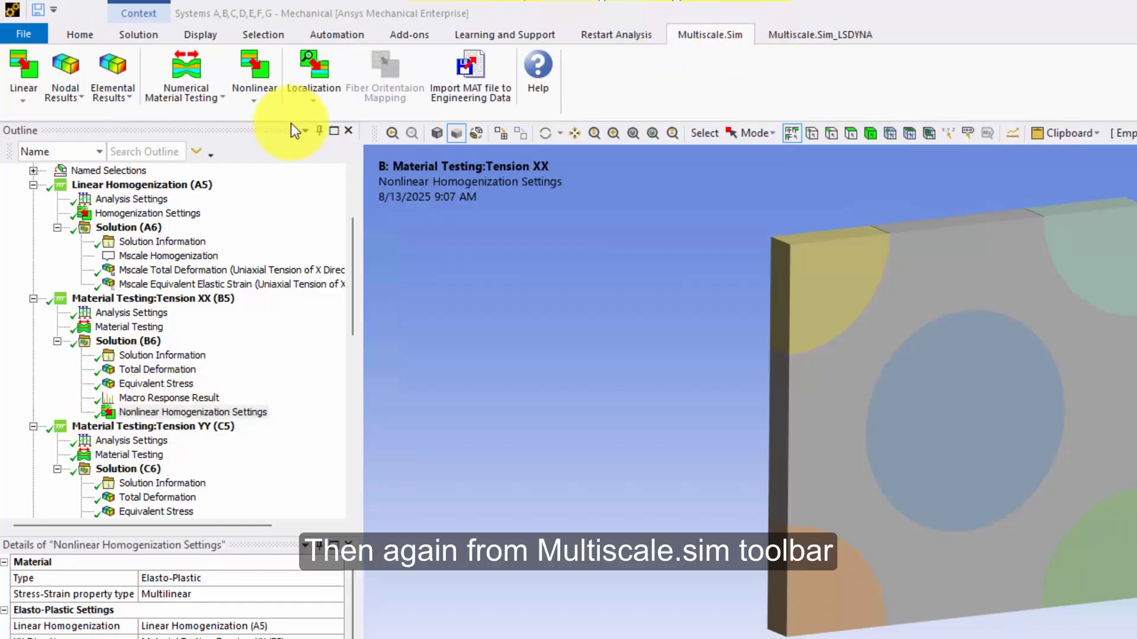
pyautogui.click(258, 104)
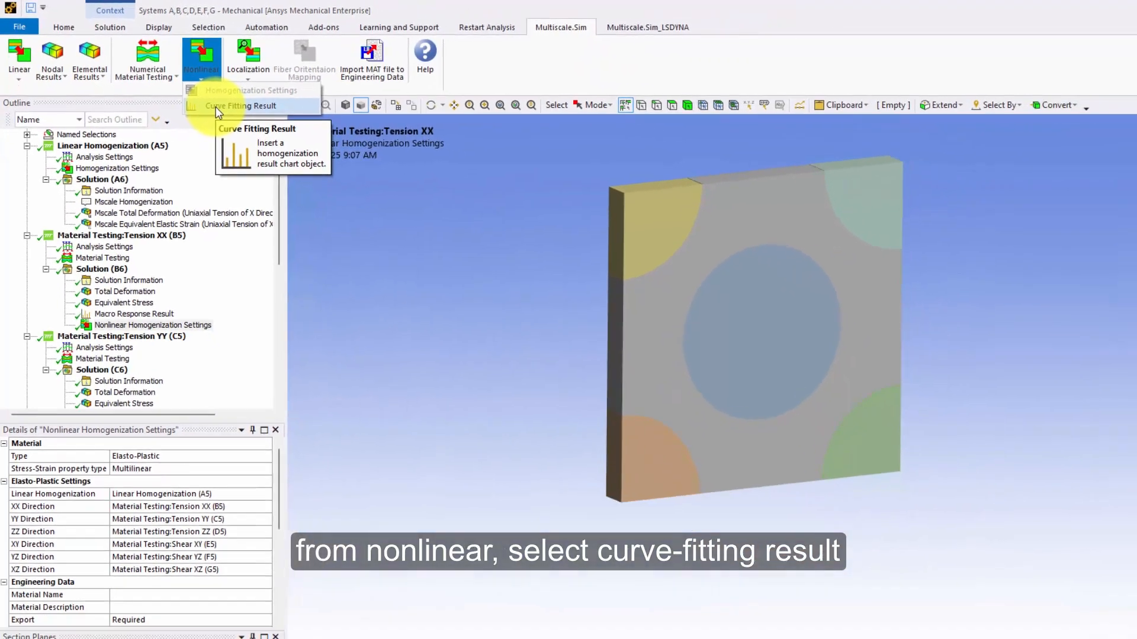
pyautogui.click(272, 135)
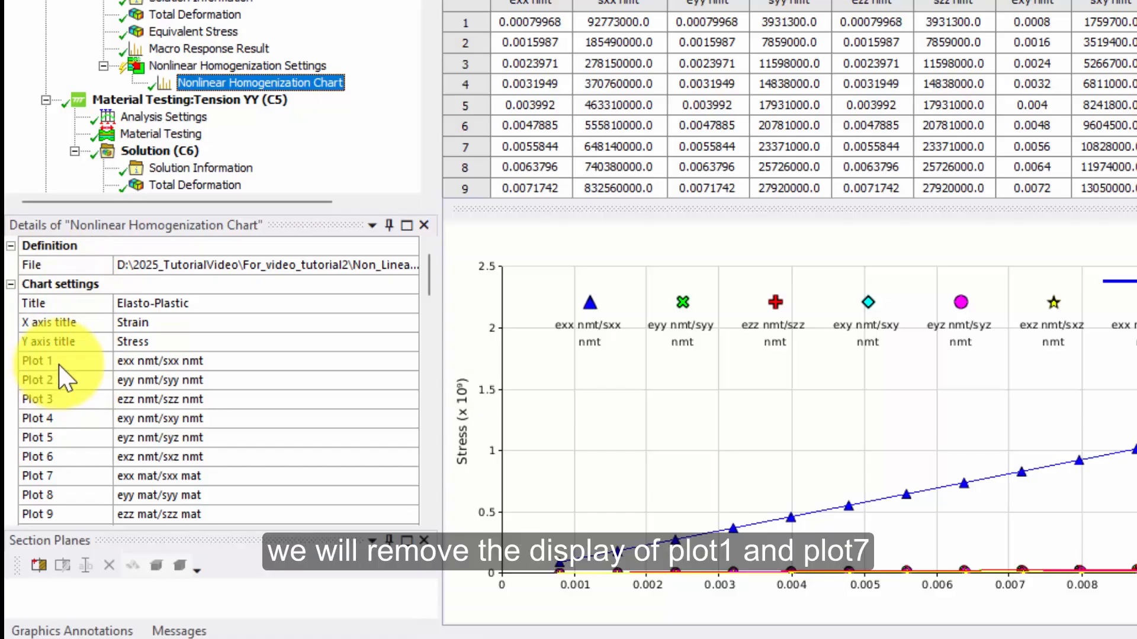
# Step: Set Plot 1 of the Nonlinear Homogenization Chart to None
pyautogui.click(95, 362)
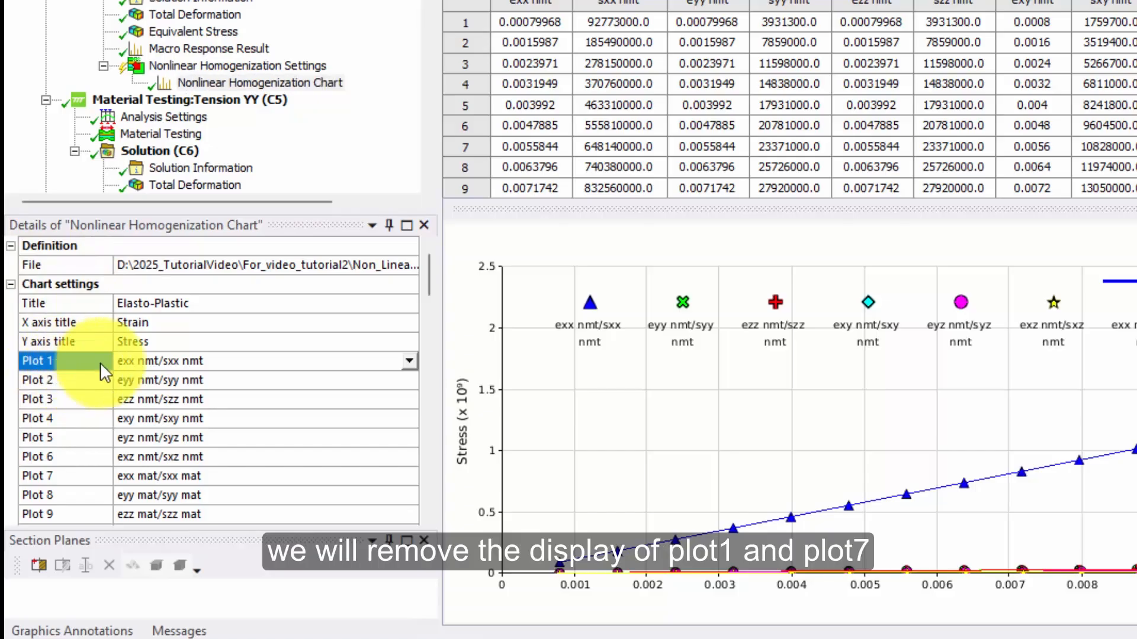
pyautogui.click(408, 361)
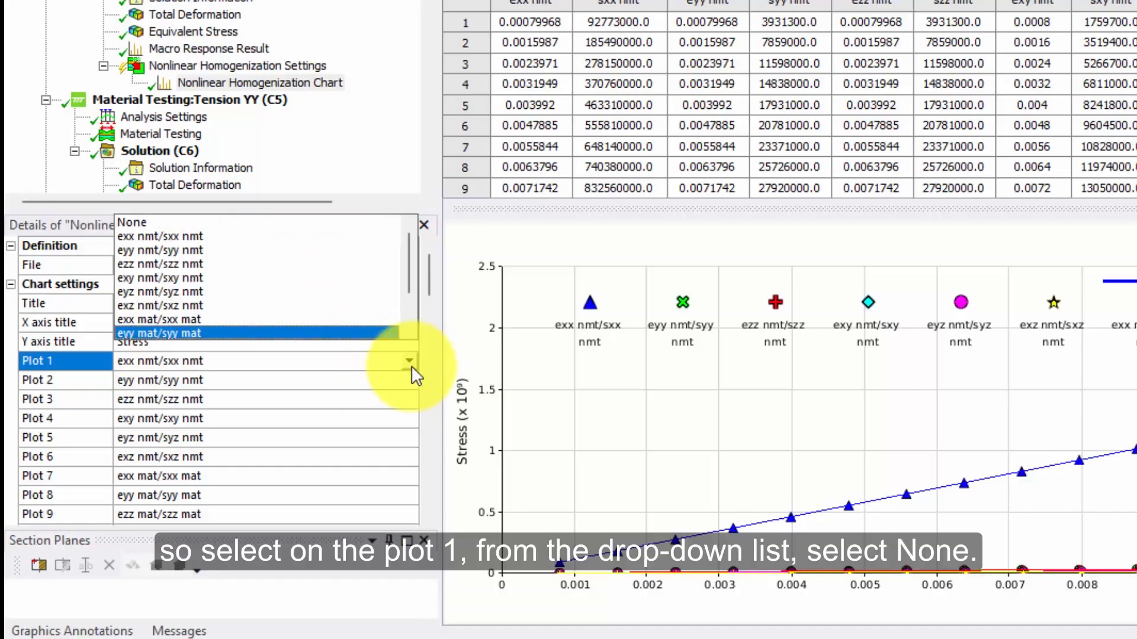
pyautogui.click(136, 223)
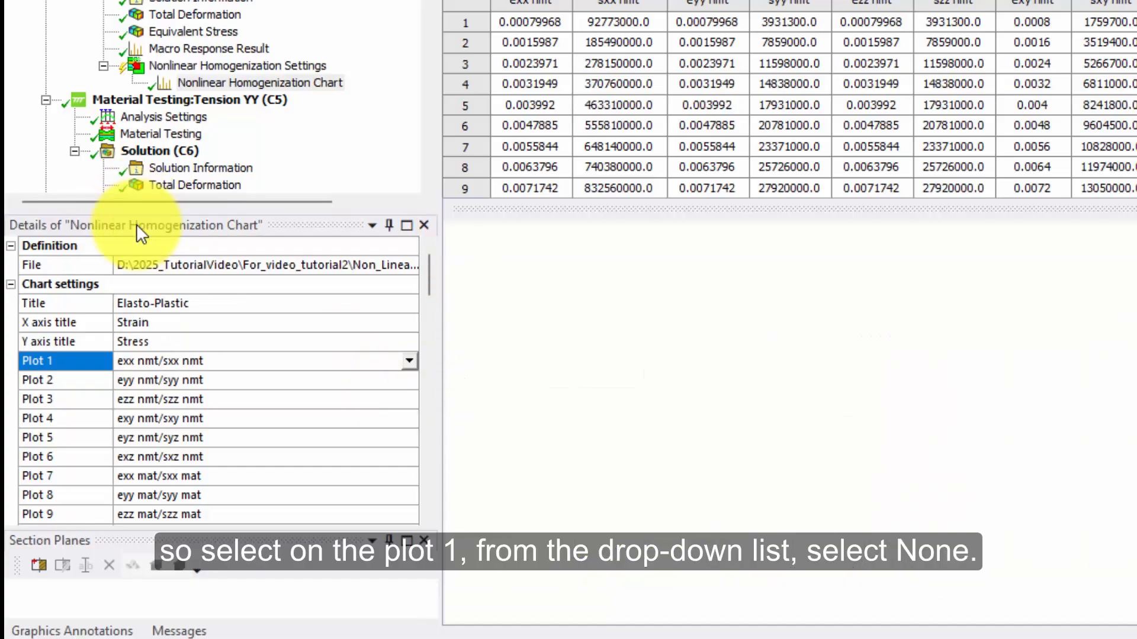
# Step: Set Plot 7 of the Nonlinear Homogenization Chart to None
pyautogui.click(83, 477)
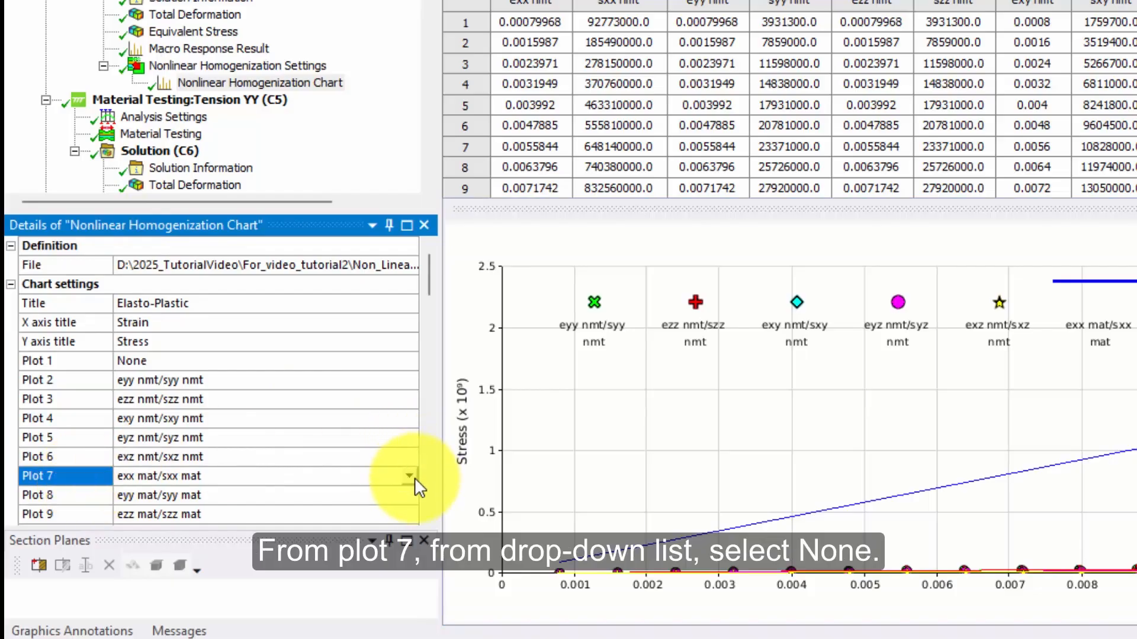
pyautogui.click(409, 476)
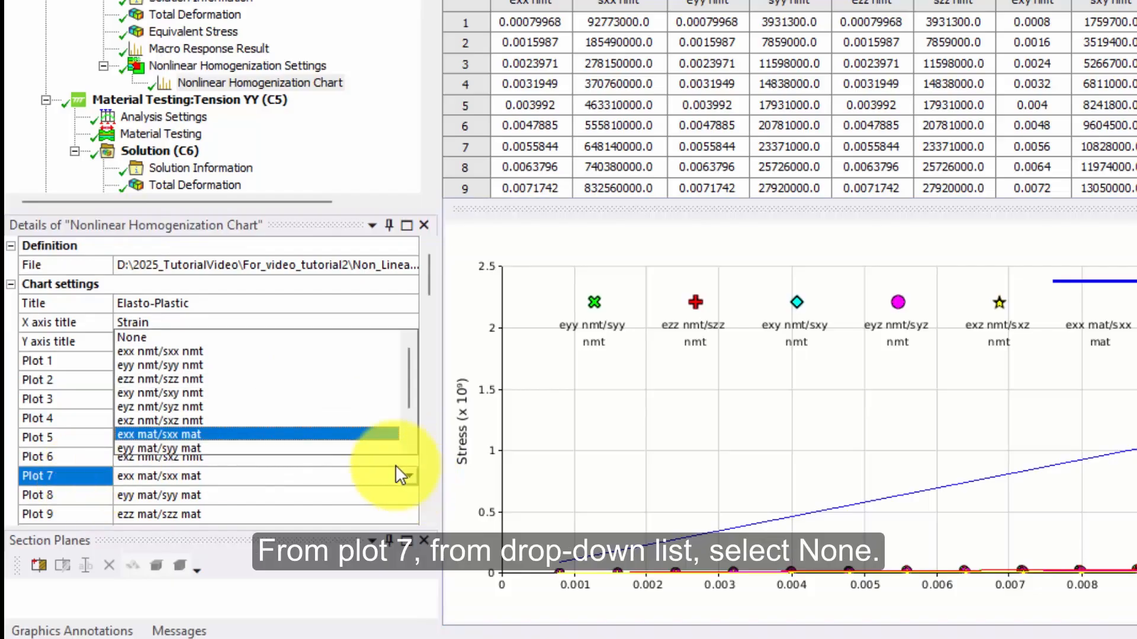
pyautogui.click(167, 337)
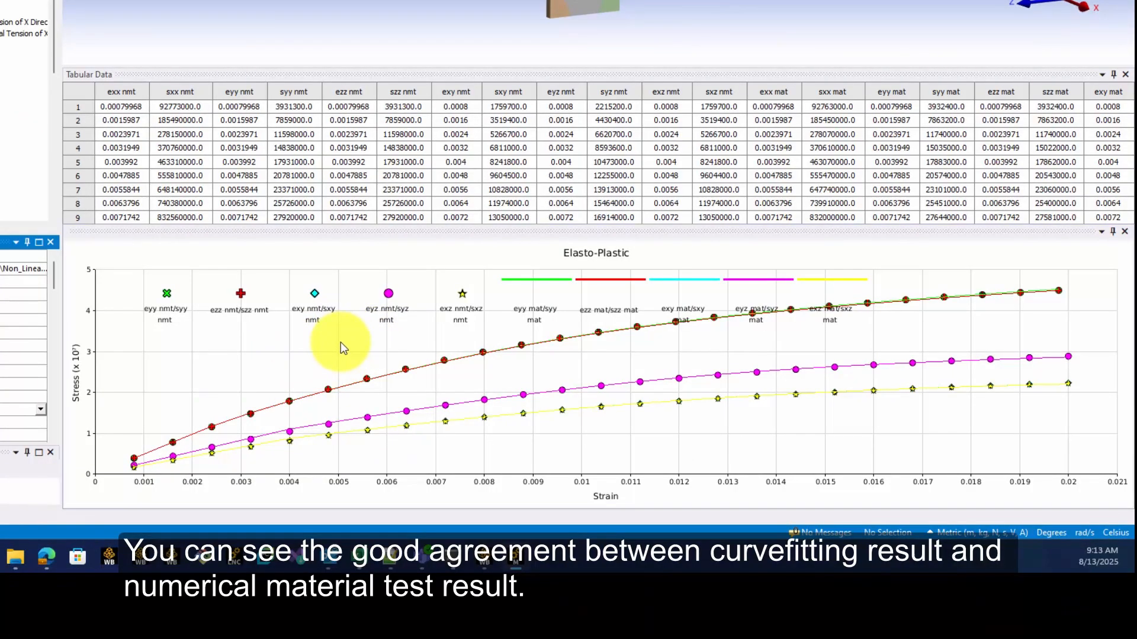
# Step: Check the numerical material test and curve-fitting stress-strain values in the chart's tabular data
pyautogui.click(118, 106)
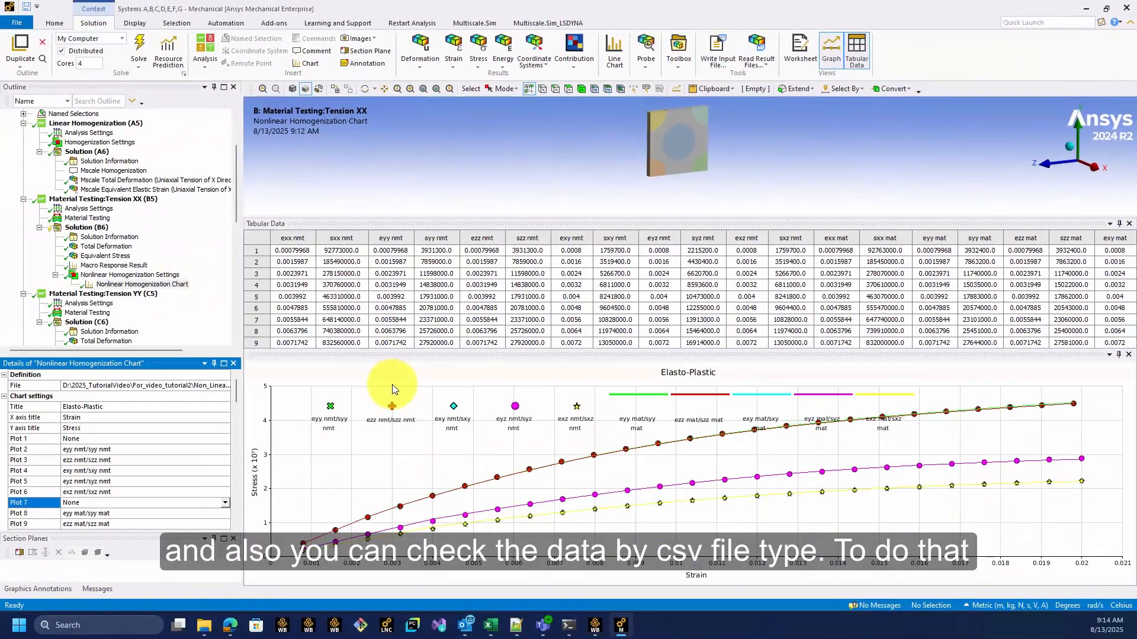
pyautogui.click(465, 339)
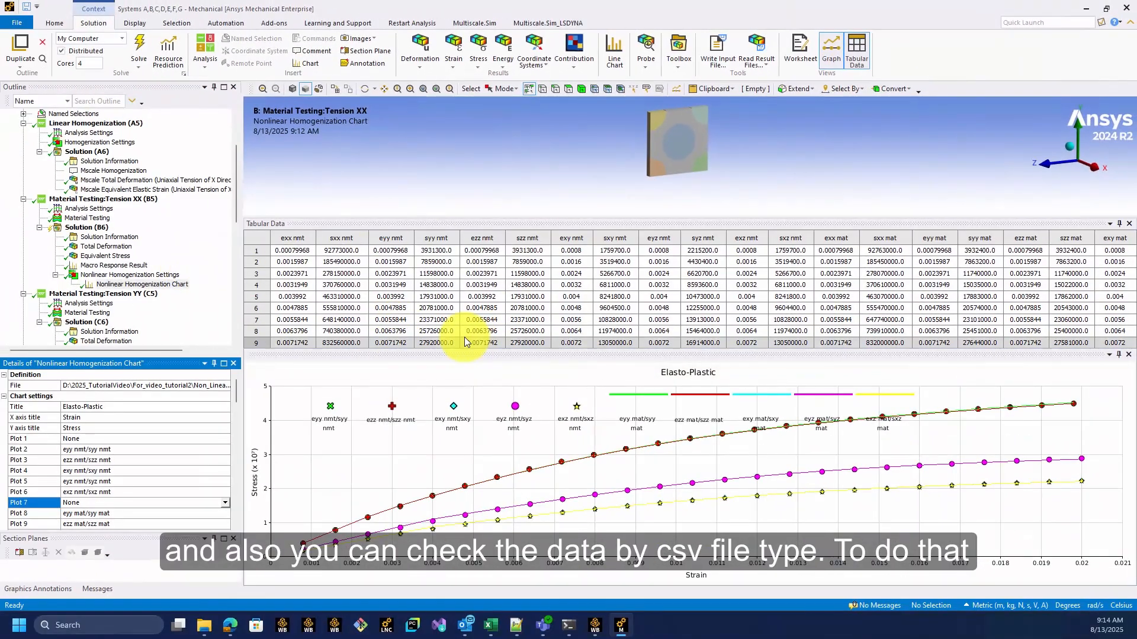
pyautogui.click(464, 335)
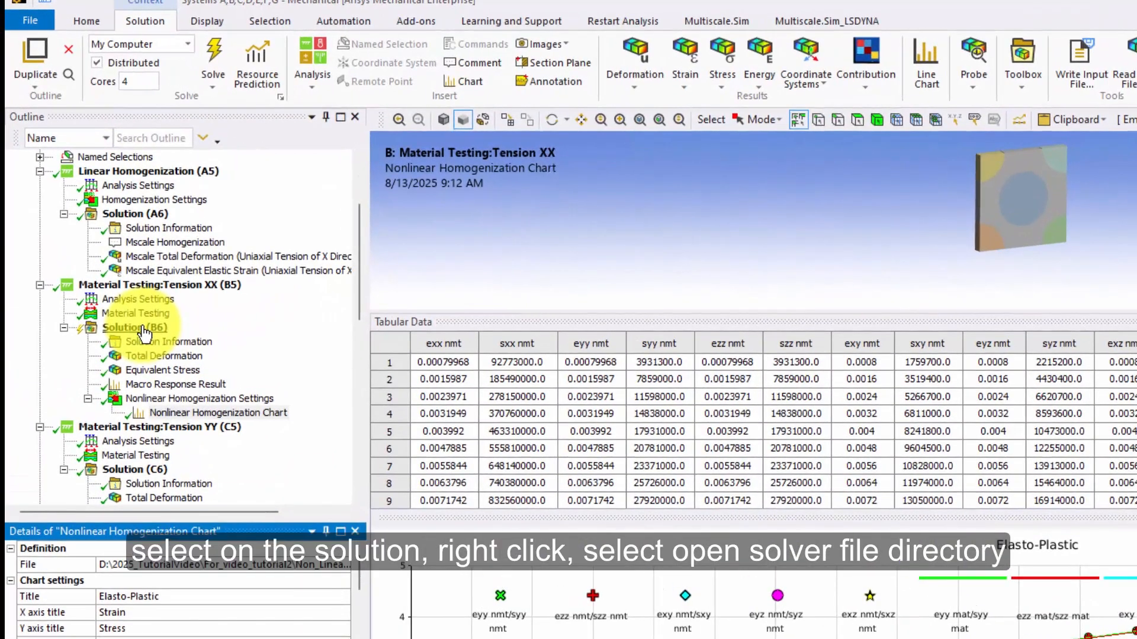
# Step: Open the solver files directory of the Tension XX solution and view Fitting_res.csv from its curvefitting folder
pyautogui.click(142, 328)
pyautogui.rightClick(144, 332)
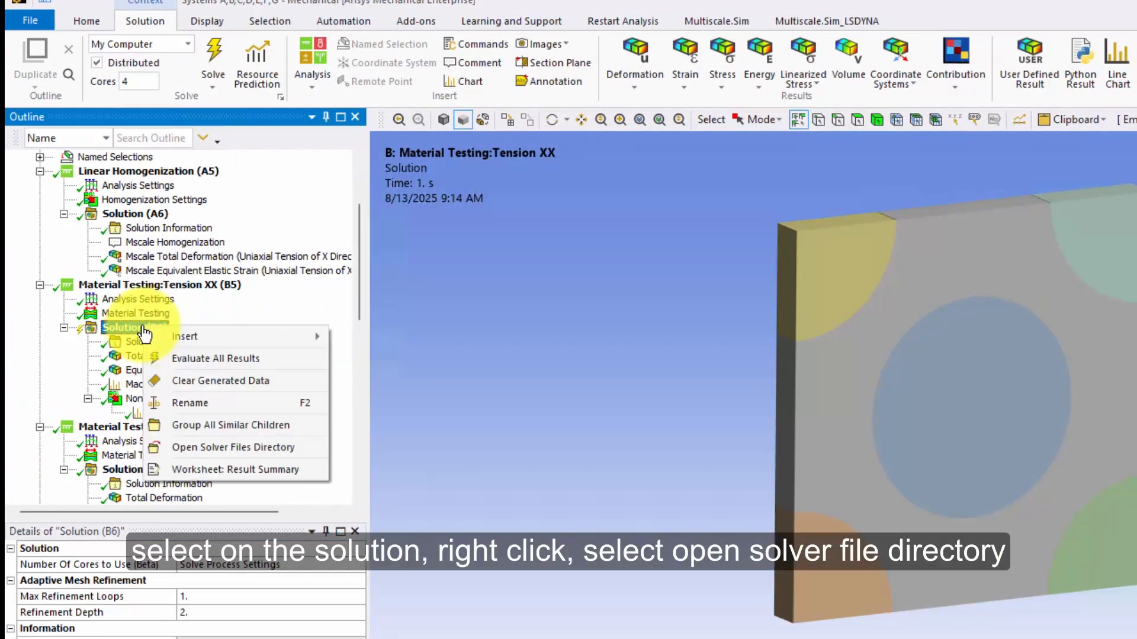
pyautogui.click(230, 447)
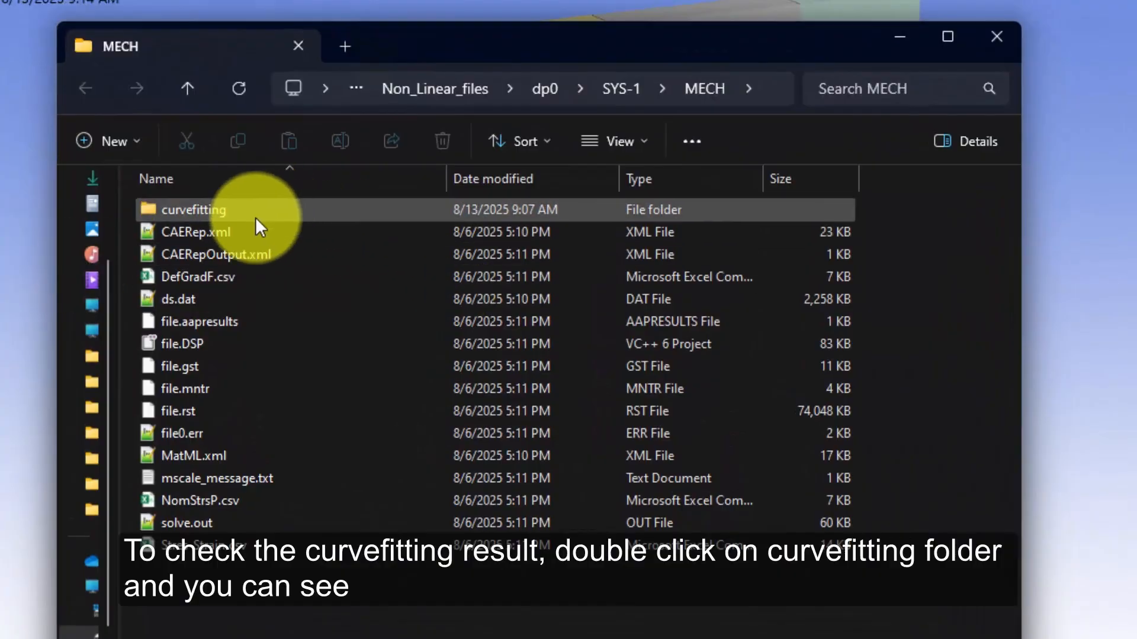
pyautogui.doubleClick(240, 211)
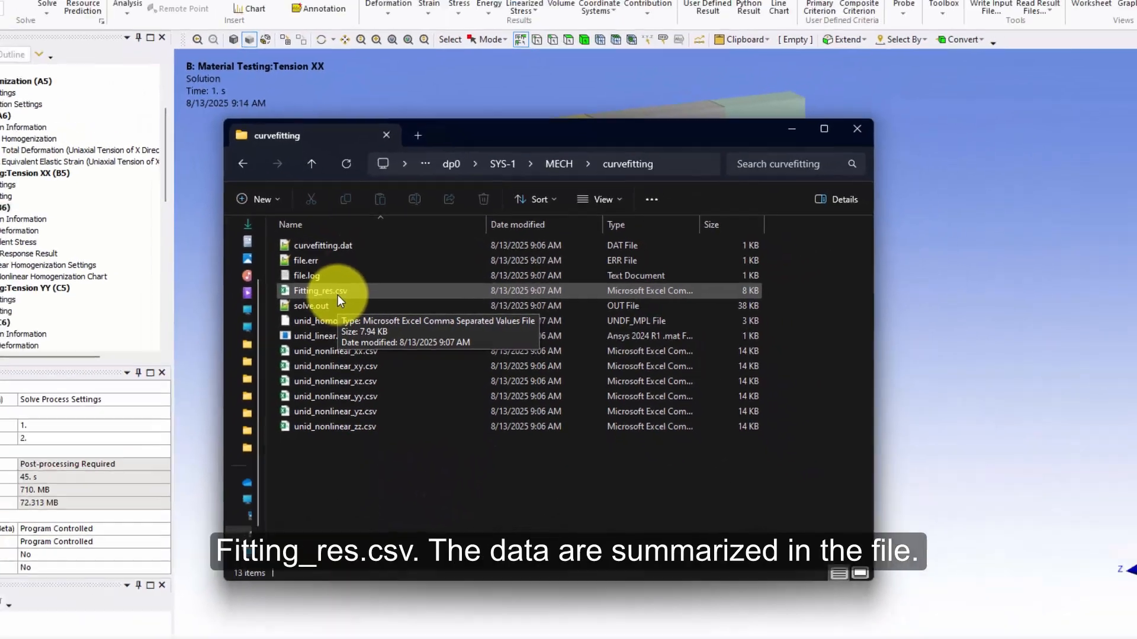
pyautogui.doubleClick(261, 283)
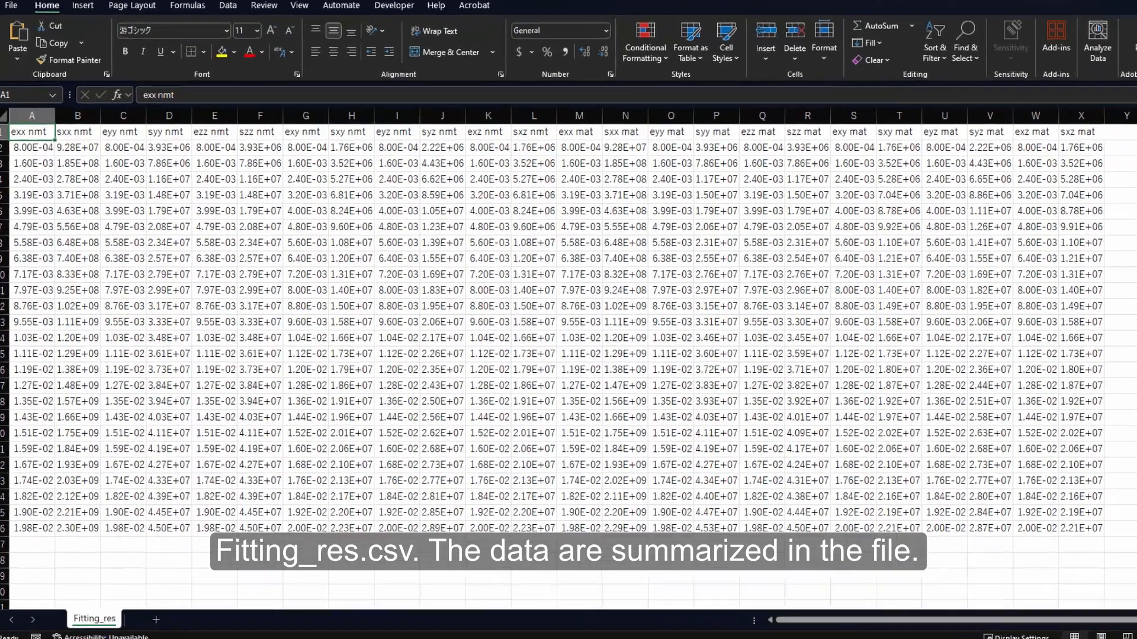
pyautogui.click(1122, 14)
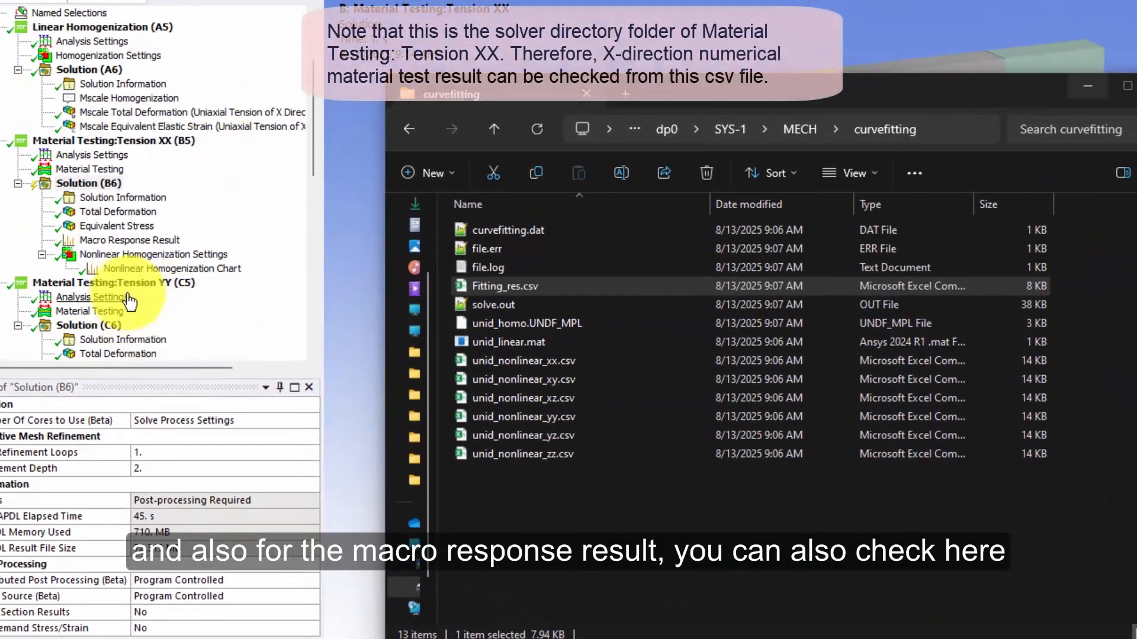
# Step: Return to the MECH folder and view the macro response data in Stres-Strain.csv
pyautogui.click(800, 130)
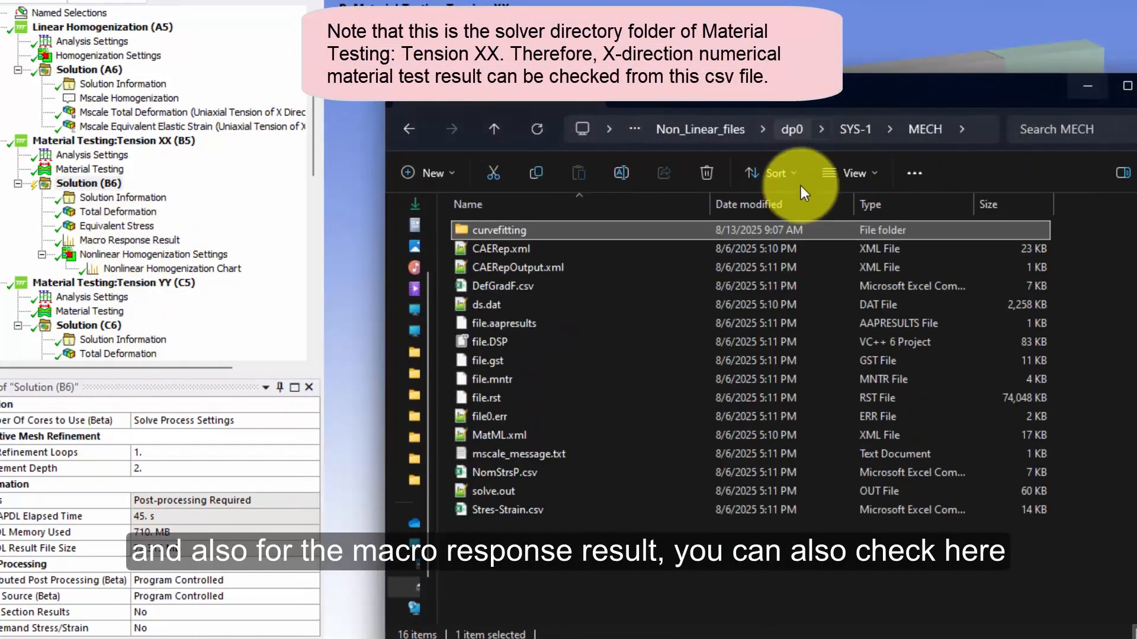
pyautogui.doubleClick(506, 513)
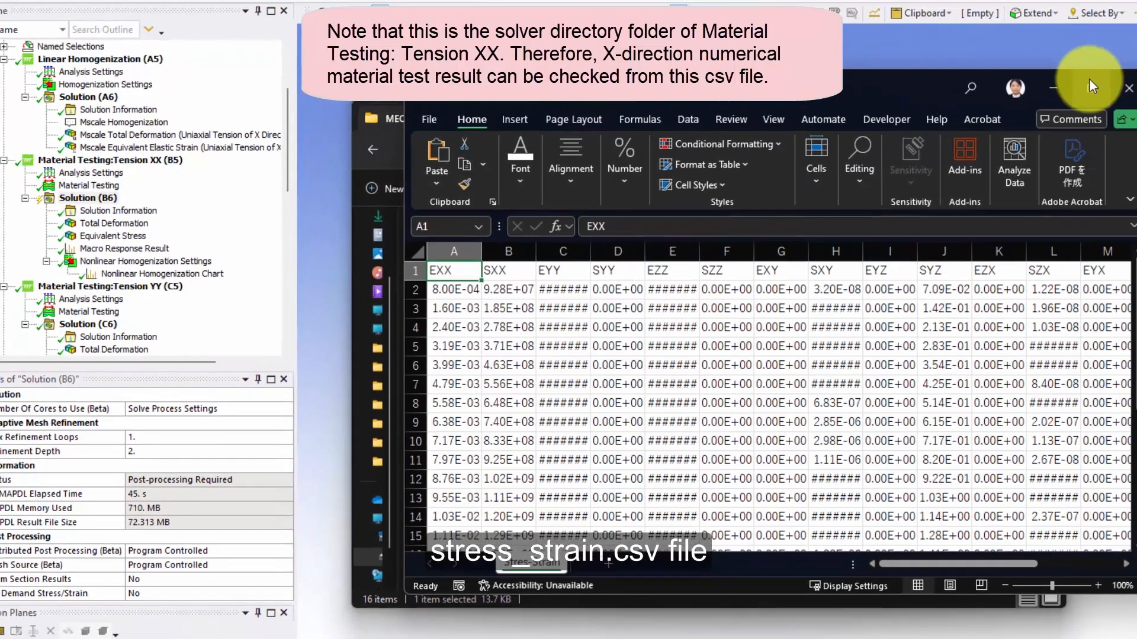
pyautogui.click(1093, 86)
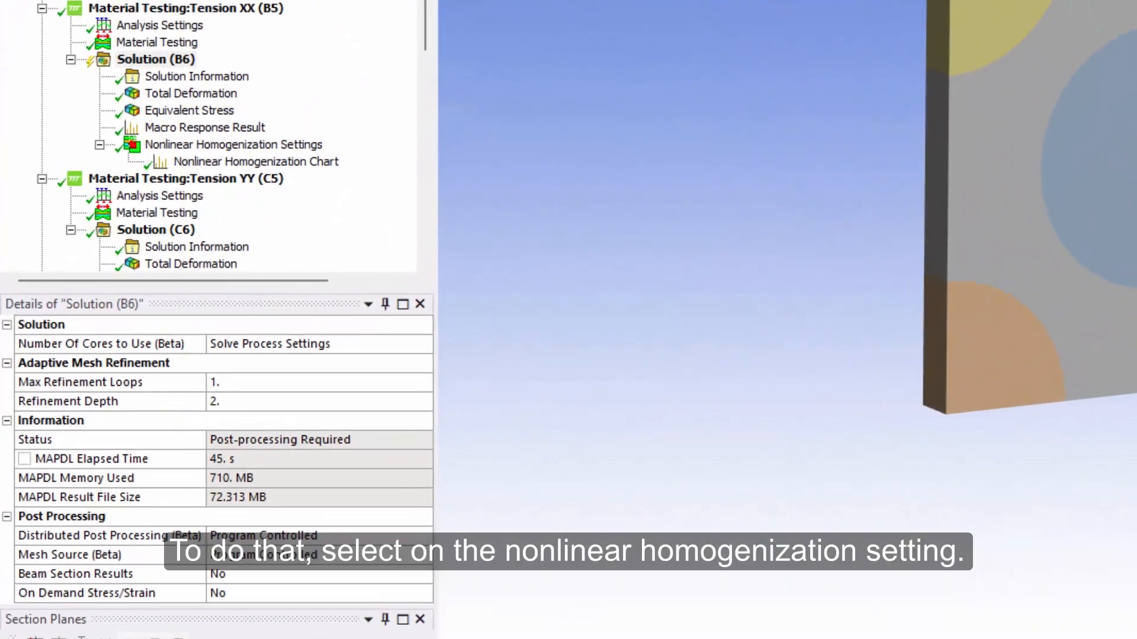
# Step: Name the material CFRP_UD_50% in the Nonlinear Homogenization Settings and export it to Engineering Data
pyautogui.click(200, 148)
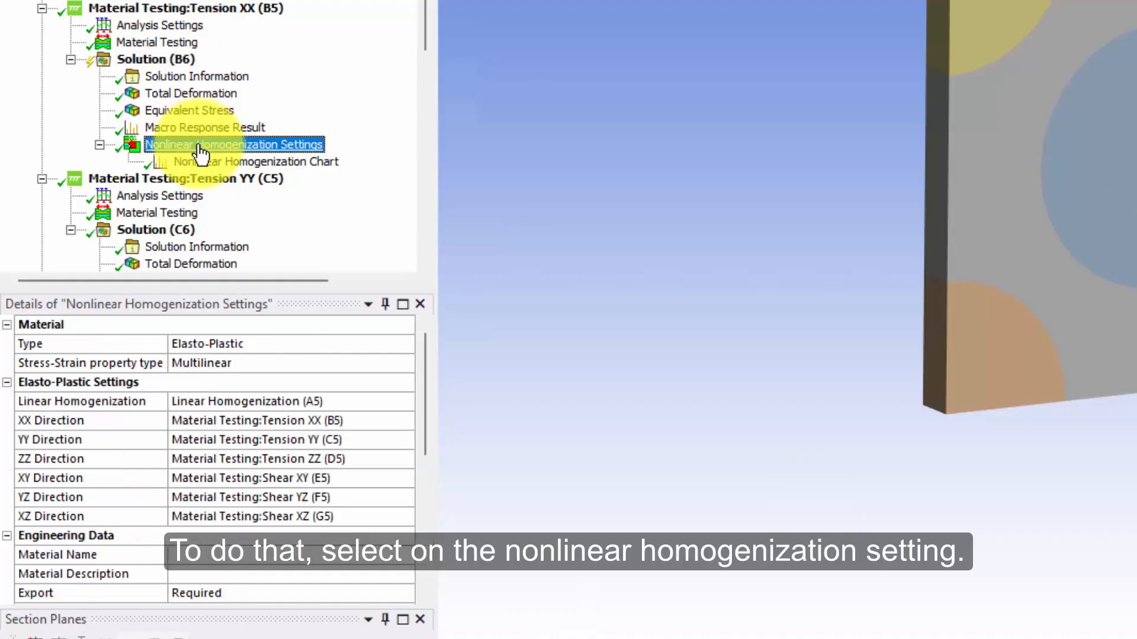
pyautogui.scroll(-2, 50, 412)
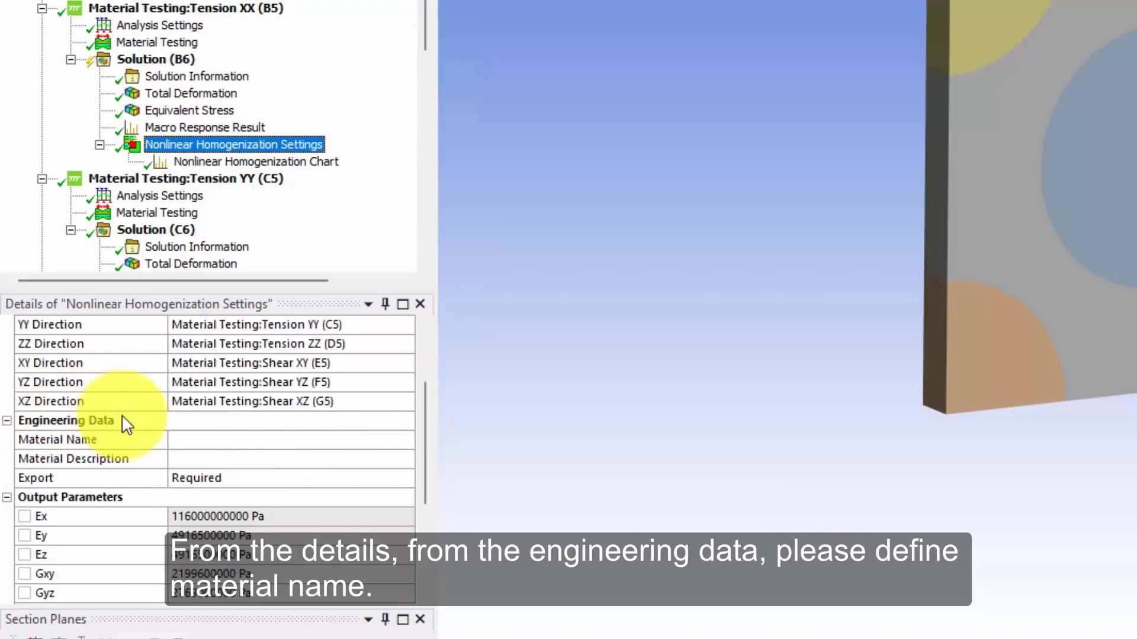
pyautogui.click(261, 442)
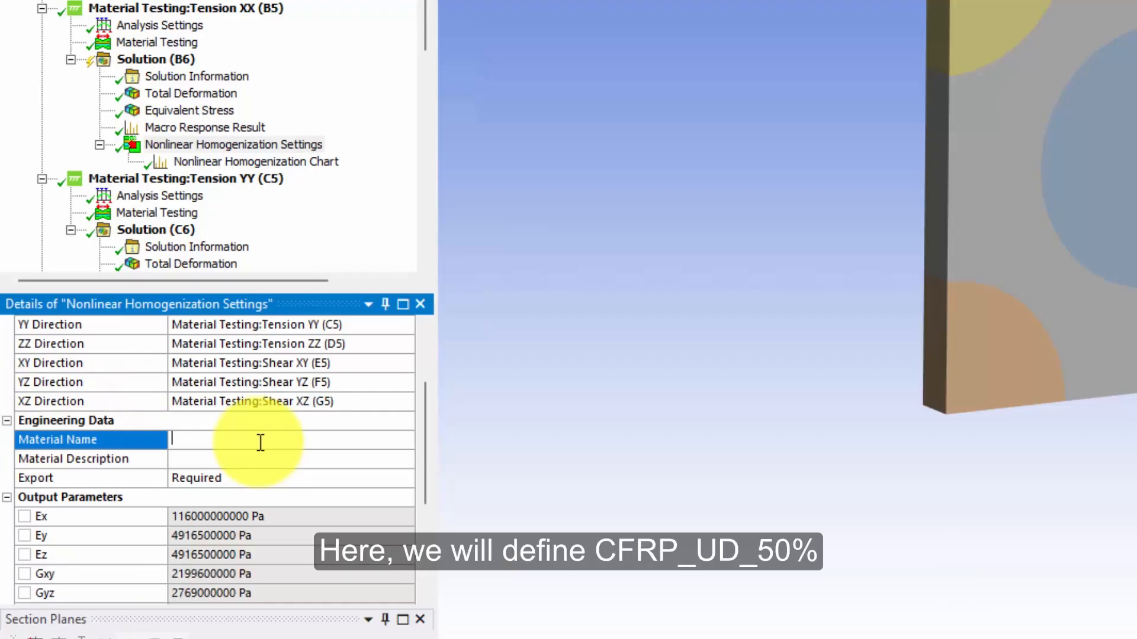
pyautogui.write('CFRP_UD_50%')
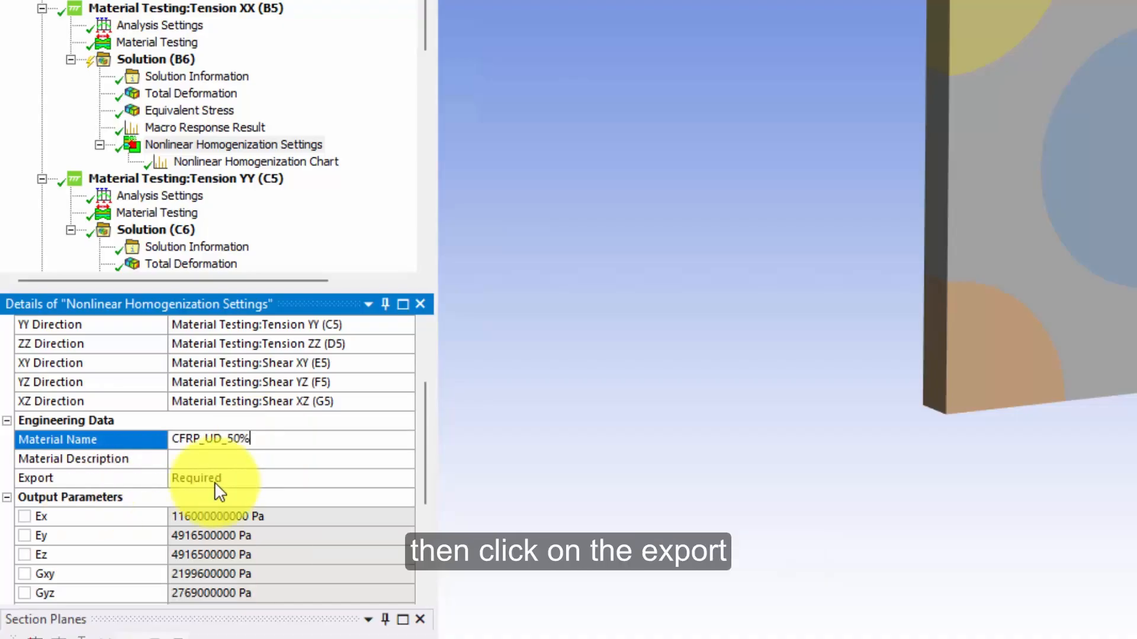
pyautogui.click(234, 482)
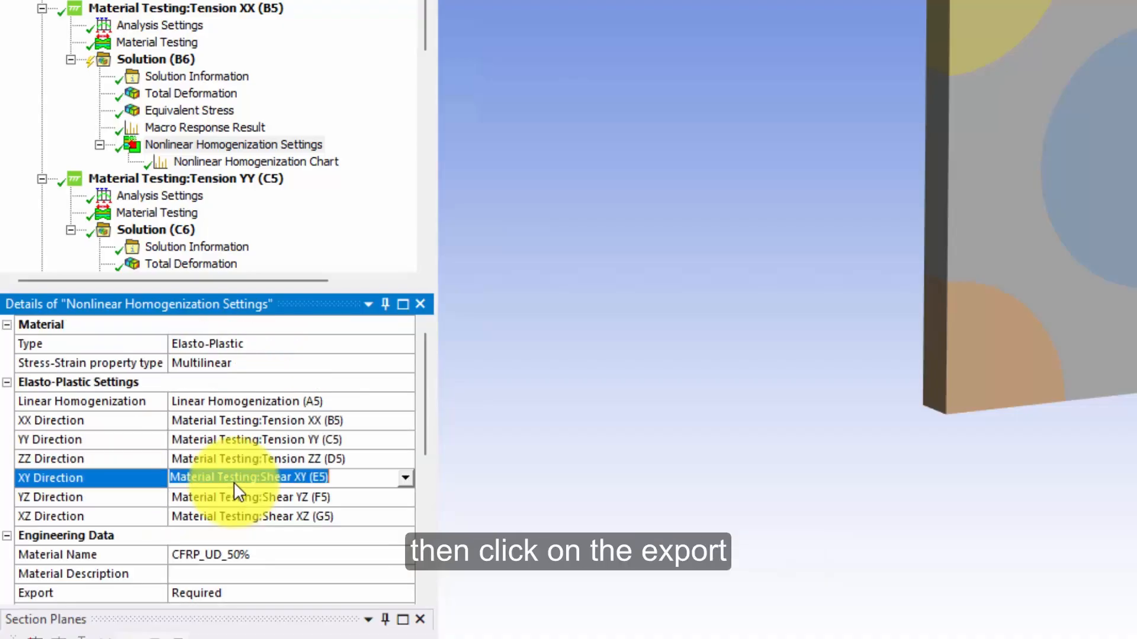
pyautogui.click(229, 480)
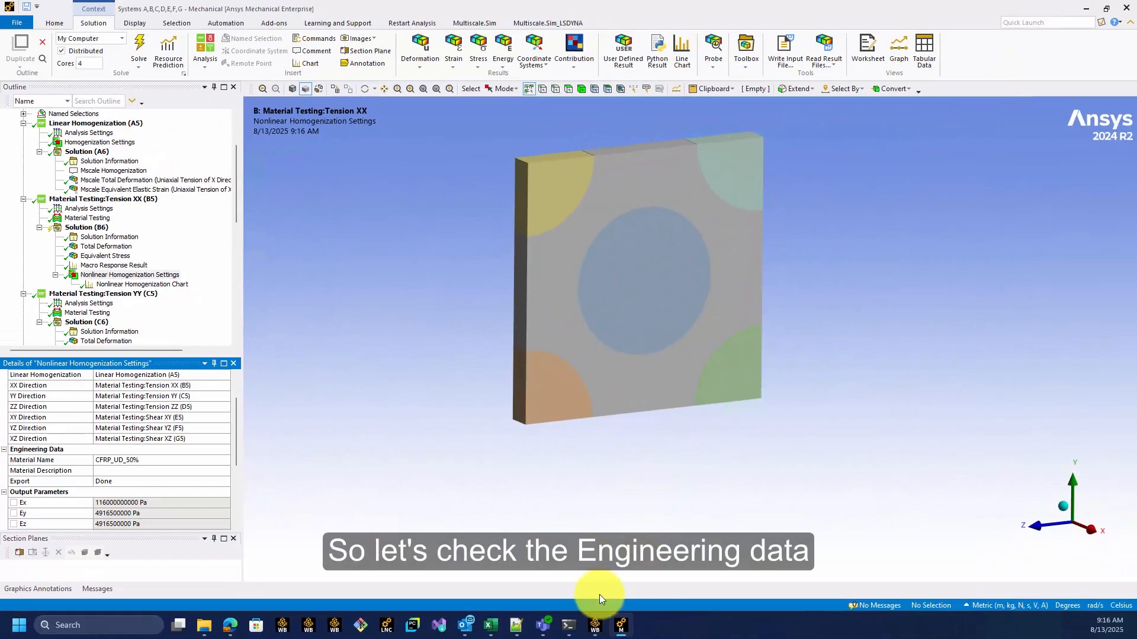
# Step: Switch to Workbench, open Engineering Data and examine the properties of CFRP_UD_50% in the MultiScale data source
pyautogui.click(593, 625)
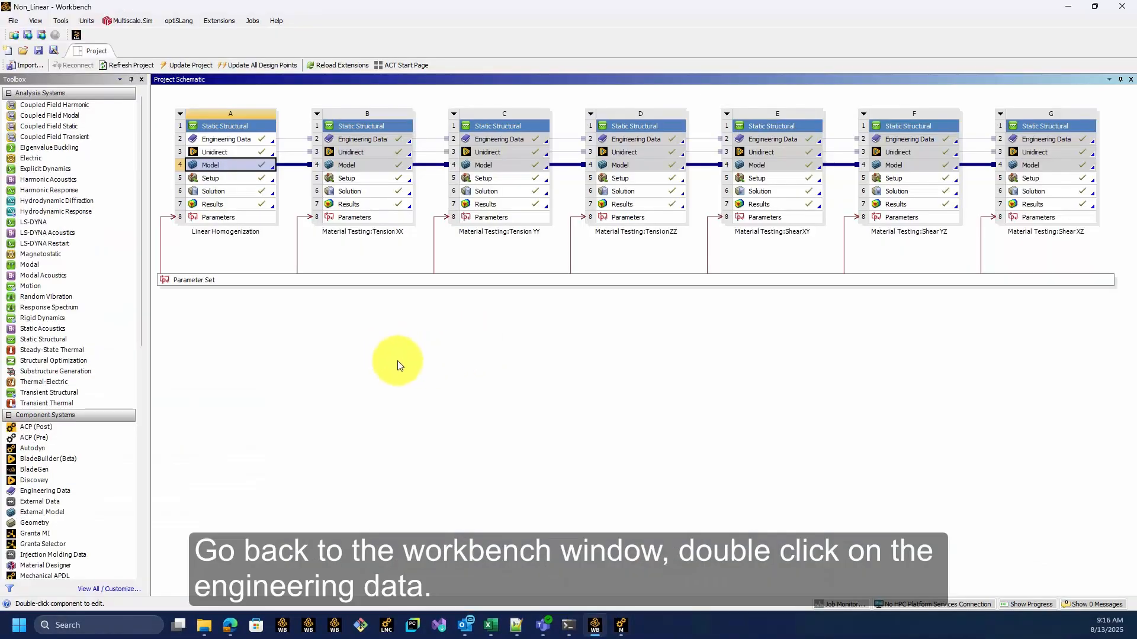
pyautogui.doubleClick(235, 142)
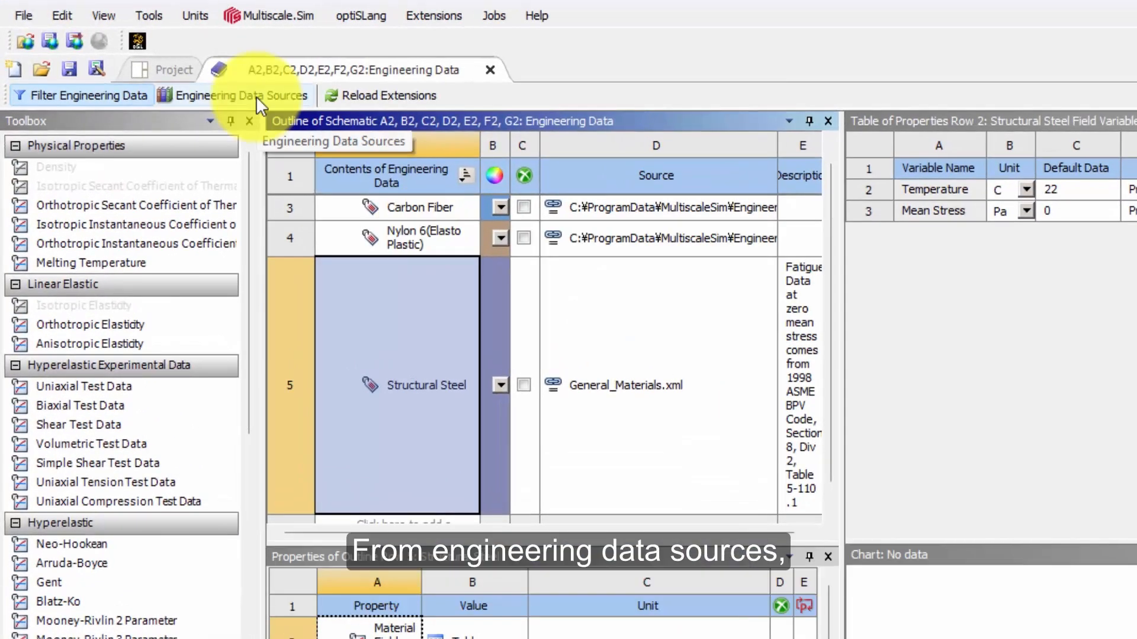
pyautogui.click(256, 96)
pyautogui.click(442, 337)
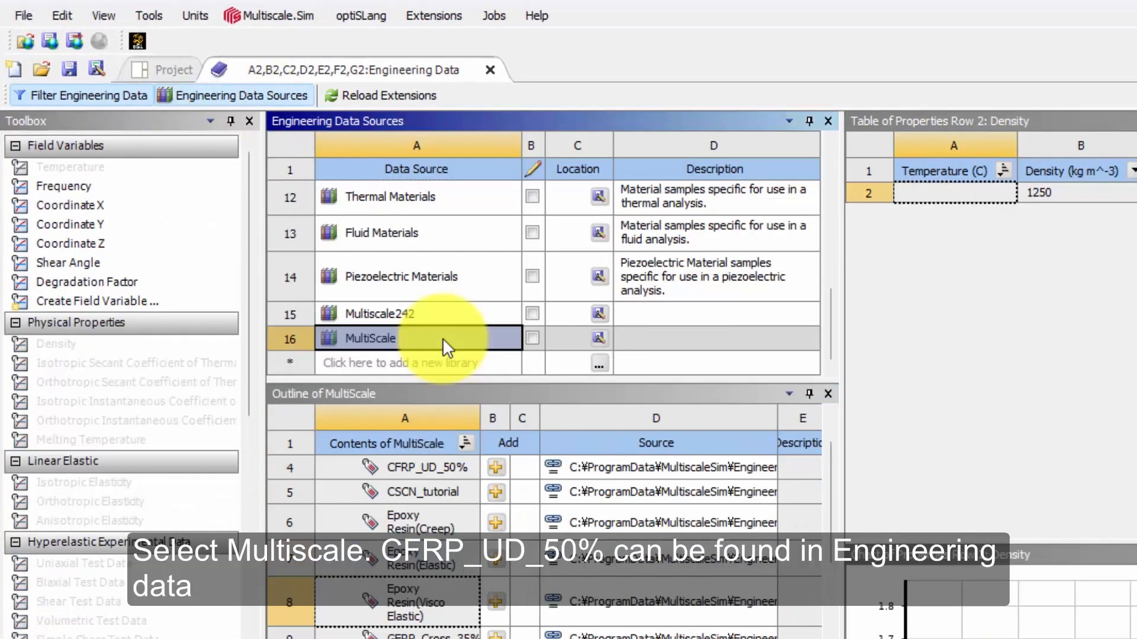
pyautogui.click(612, 471)
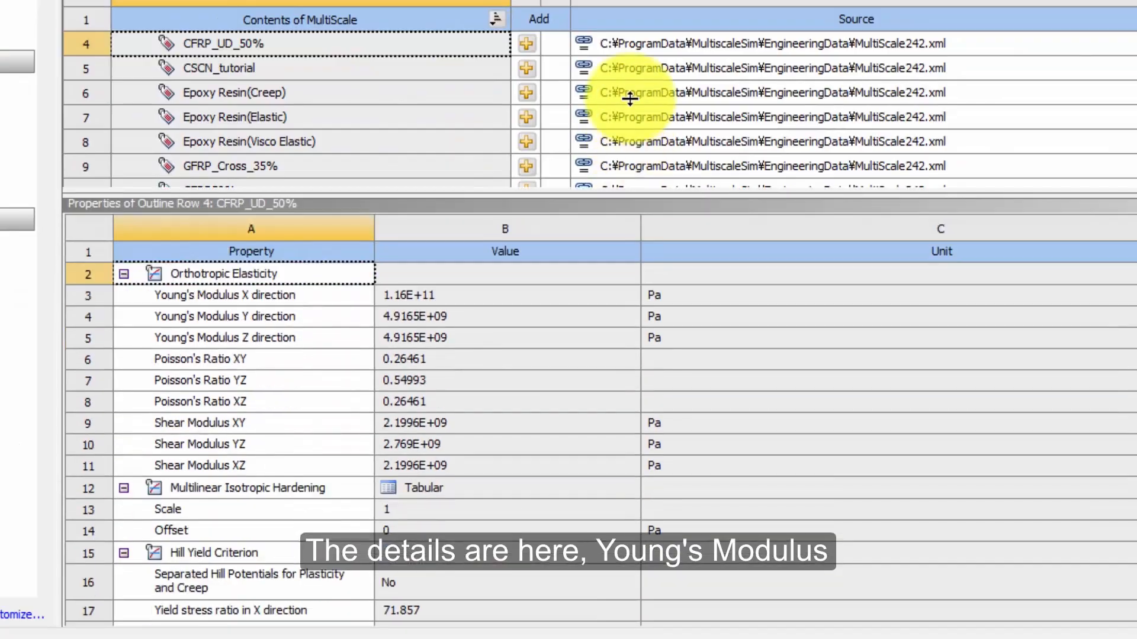
pyautogui.moveTo(630, 99); pyautogui.dragTo(625, 77)
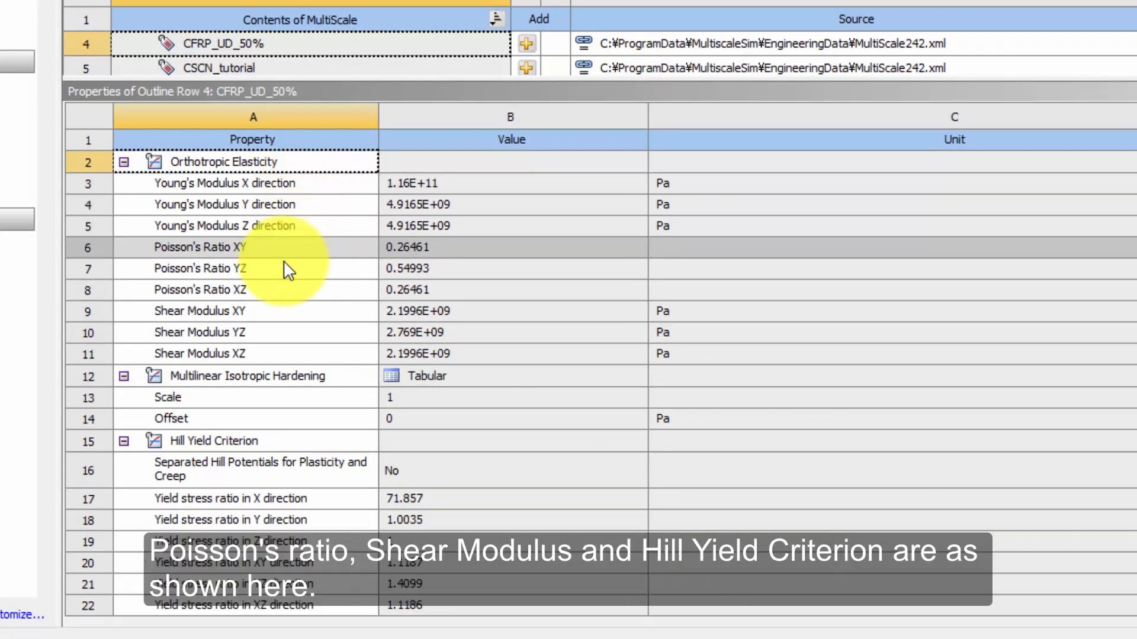